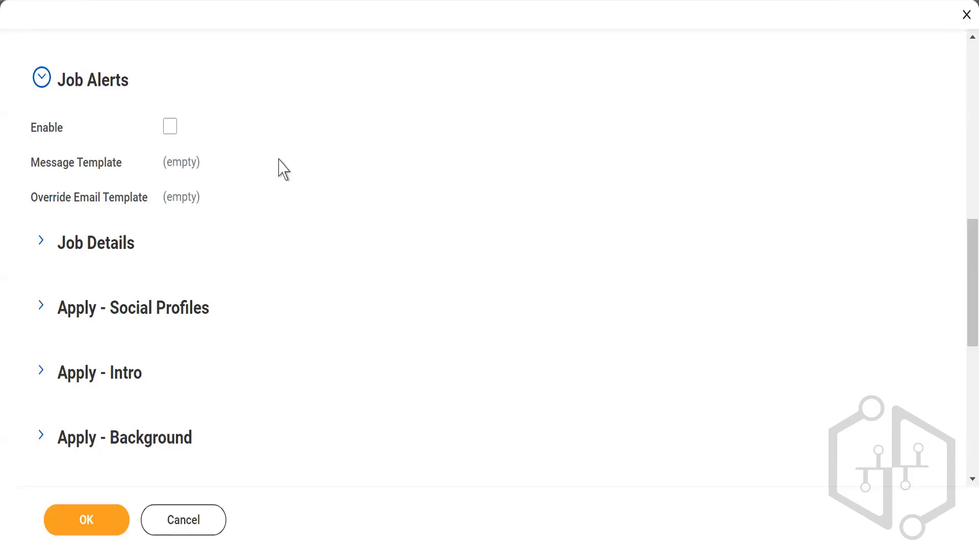
# Enable Job Alerts for the career site and view the available message templates.
pyautogui.click(170, 127)
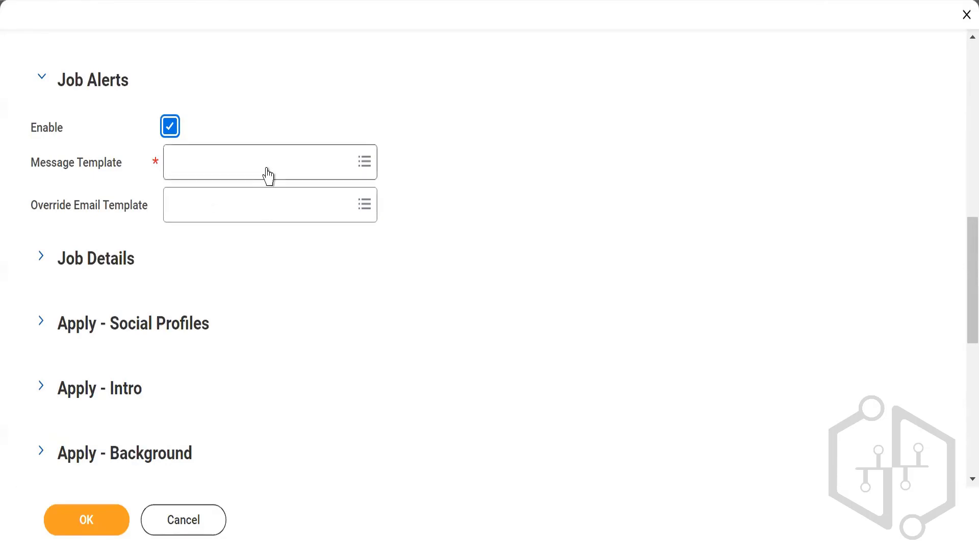
pyautogui.moveTo(264, 173)
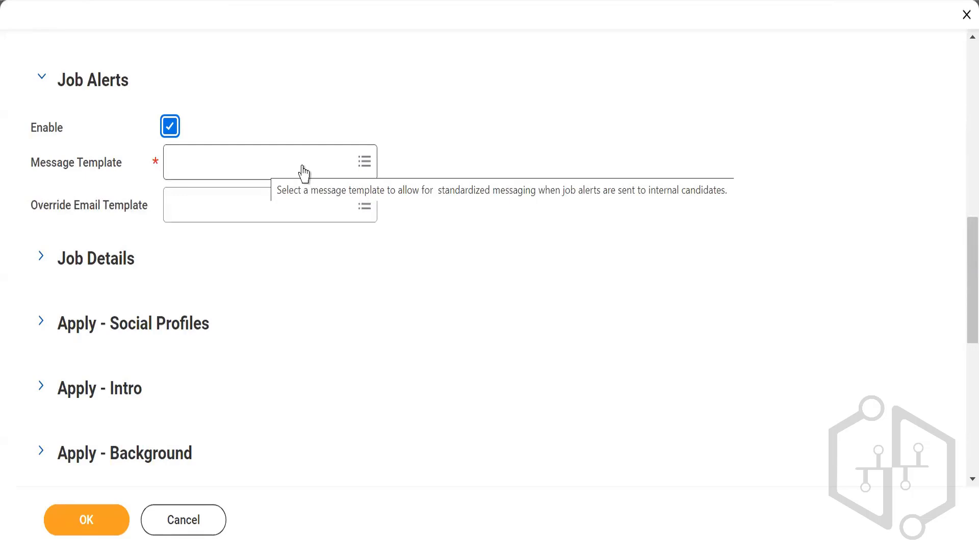
pyautogui.click(304, 166)
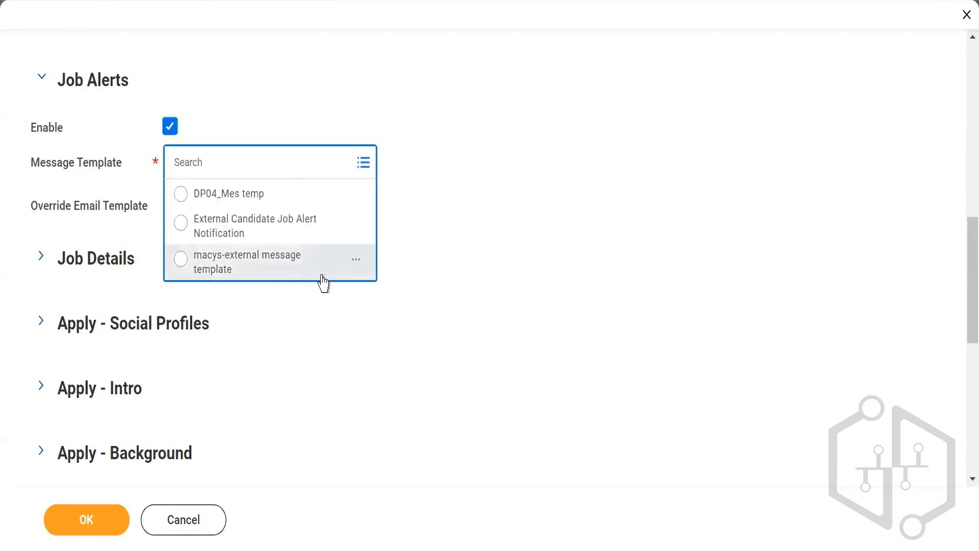
pyautogui.click(616, 190)
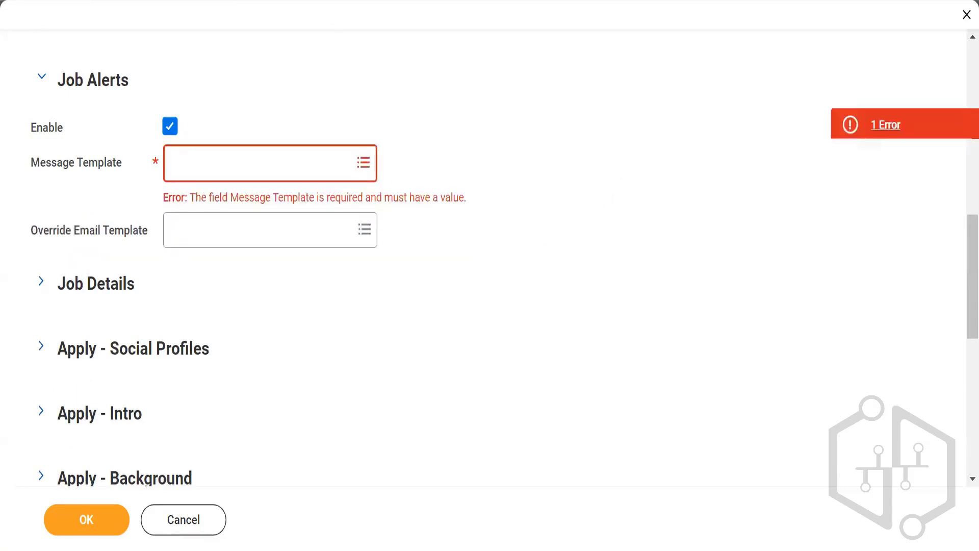
# Duplicate the career site's browser tab and set the original form's Job Alerts message template to External Candidate Job Alert Notification.
pyautogui.rightClick(311, 1)
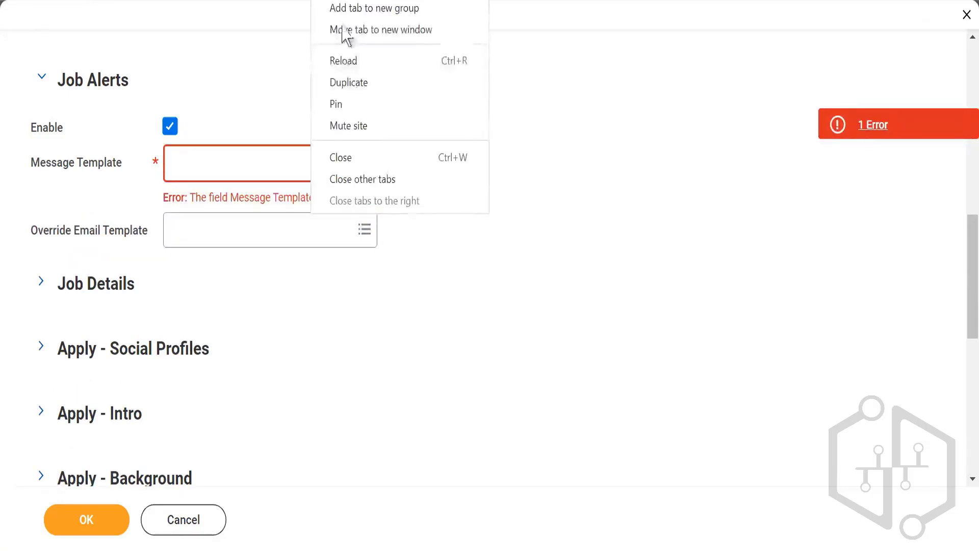
pyautogui.click(346, 82)
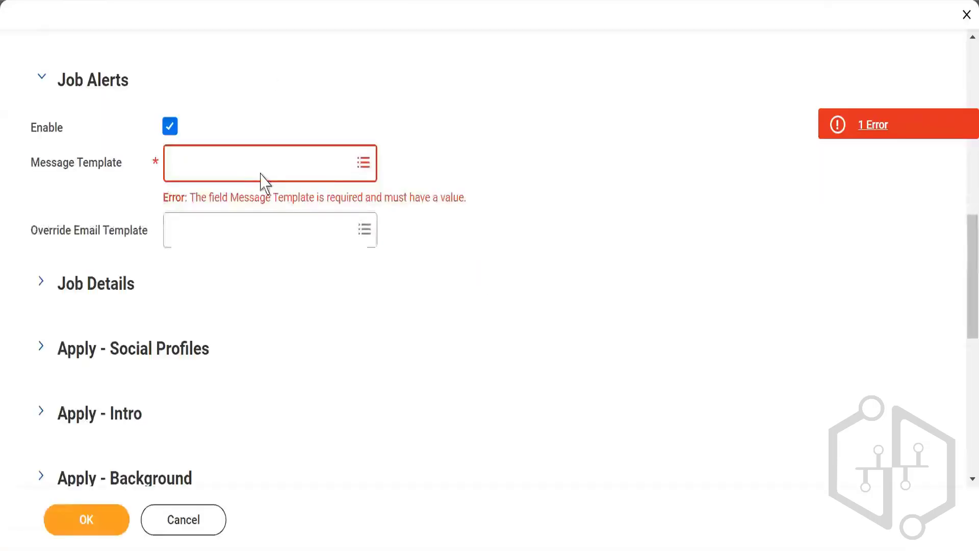
pyautogui.click(264, 160)
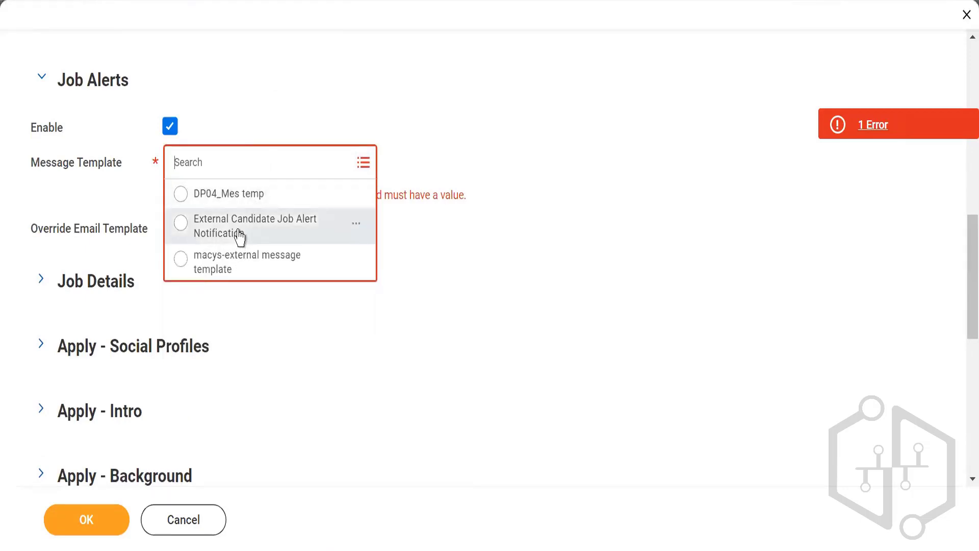
pyautogui.click(243, 226)
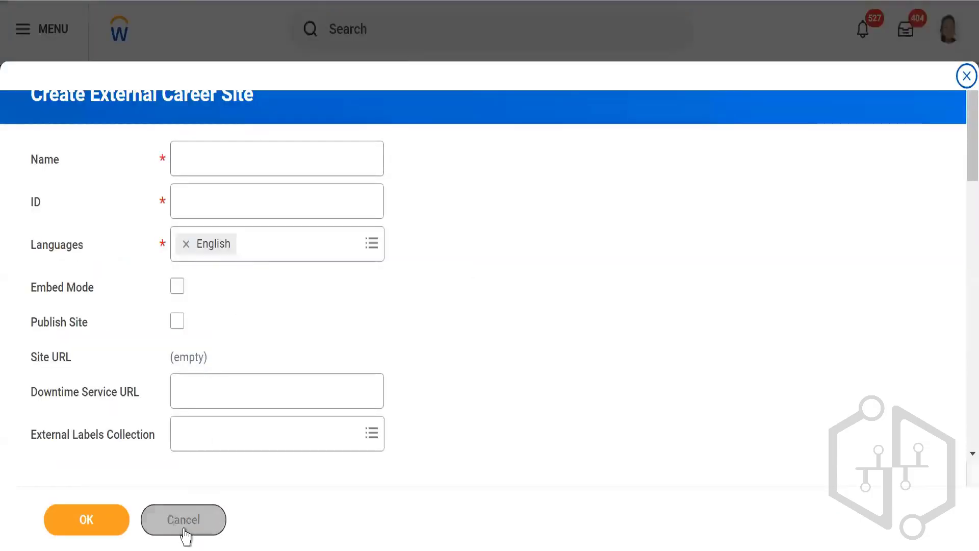
# Cancel the duplicate Create External Career Site form and open the Edit Message Template task by searching for "edit message".
pyautogui.click(184, 532)
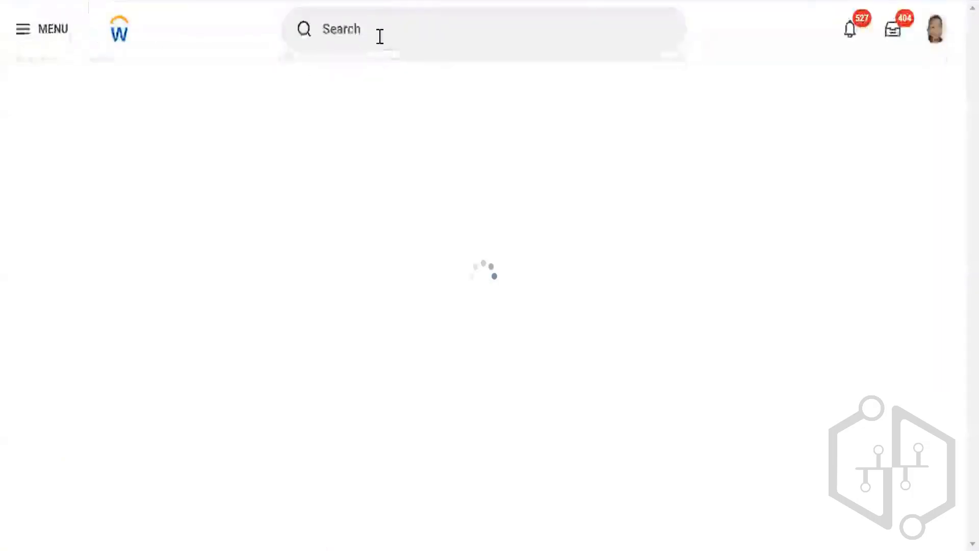
pyautogui.click(379, 36)
pyautogui.write('edi')
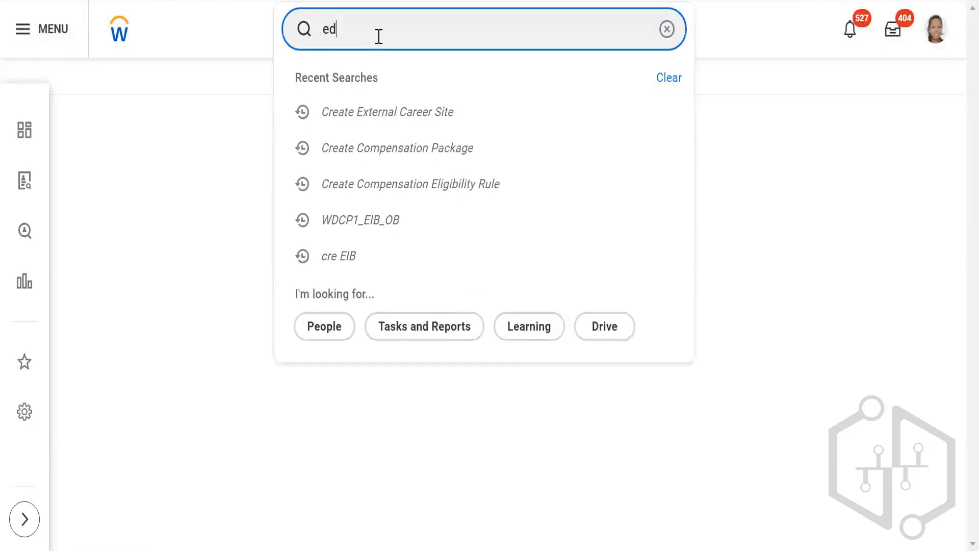
pyautogui.press('Return')
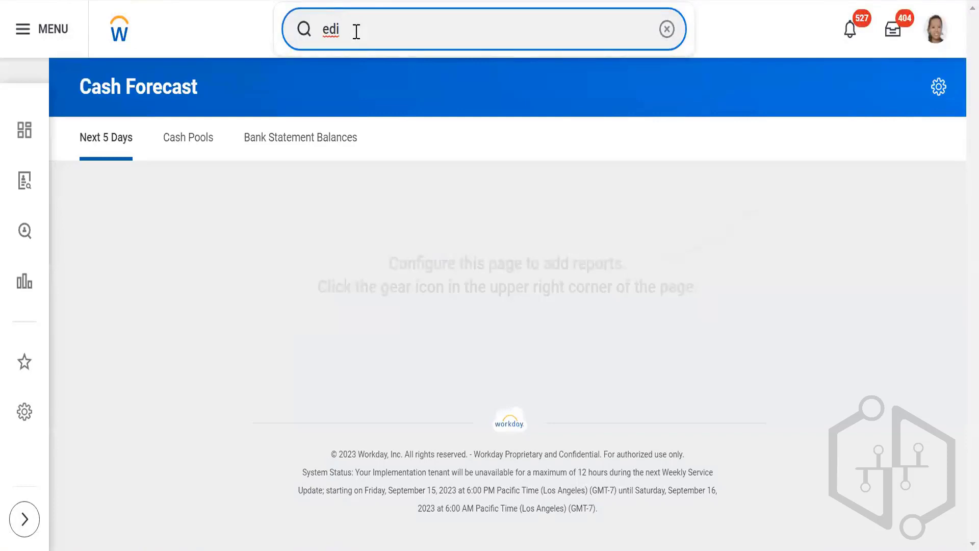
pyautogui.write('t message ')
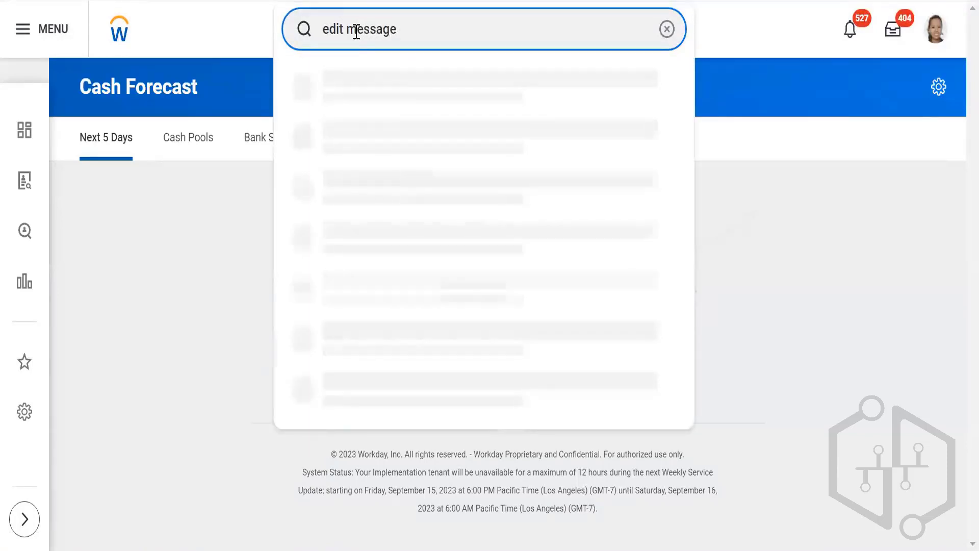
pyautogui.write('tem')
pyautogui.write('l')
pyautogui.hotkey('ctrl', 'a')
pyautogui.press('BackSpace')
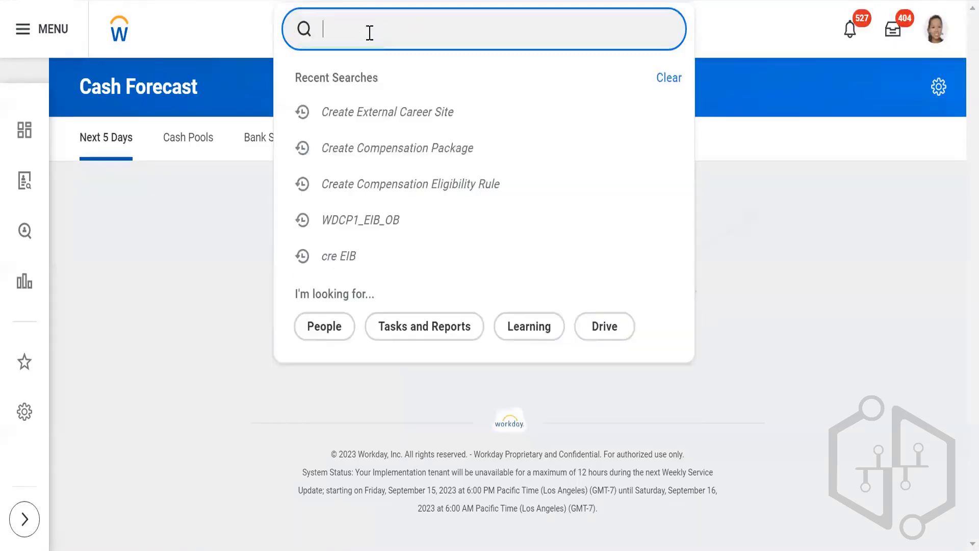
pyautogui.write('edit ')
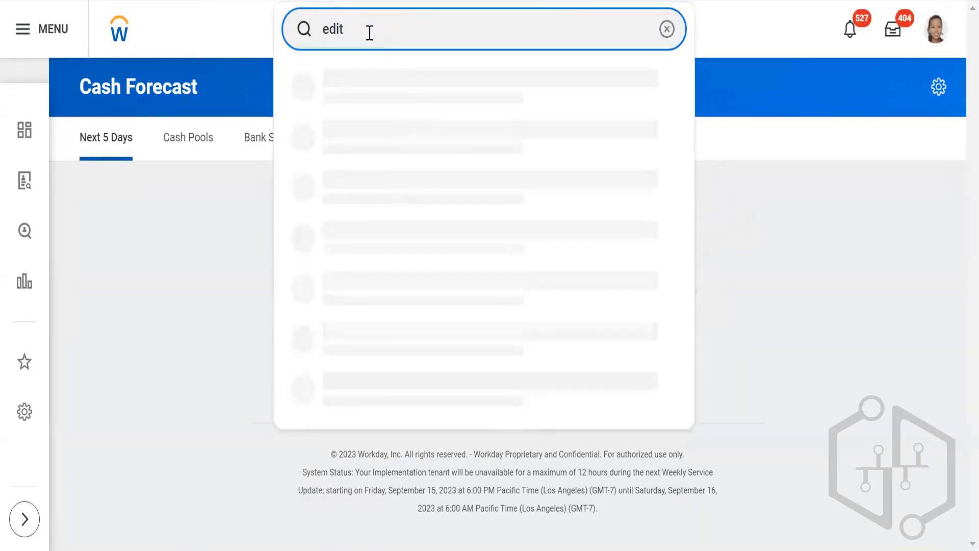
pyautogui.write('message')
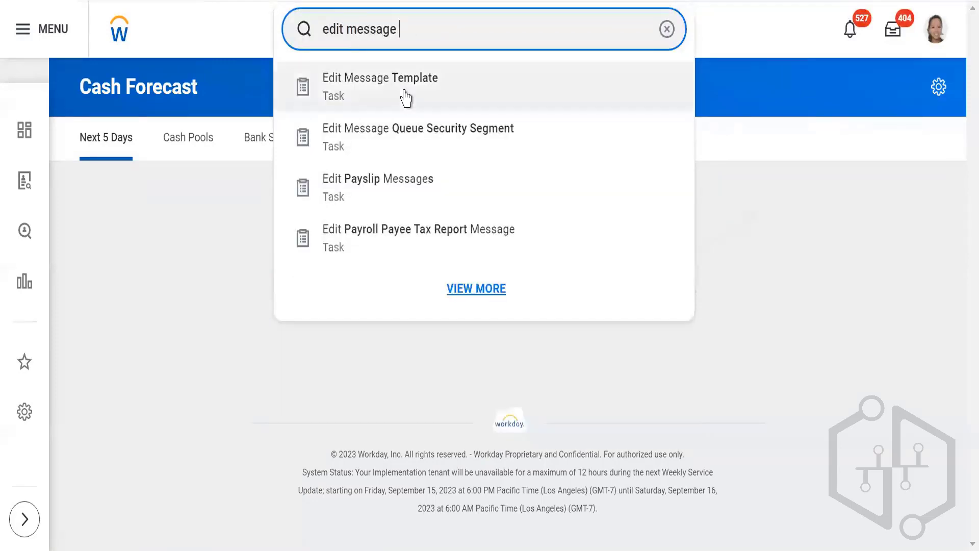
pyautogui.click(440, 84)
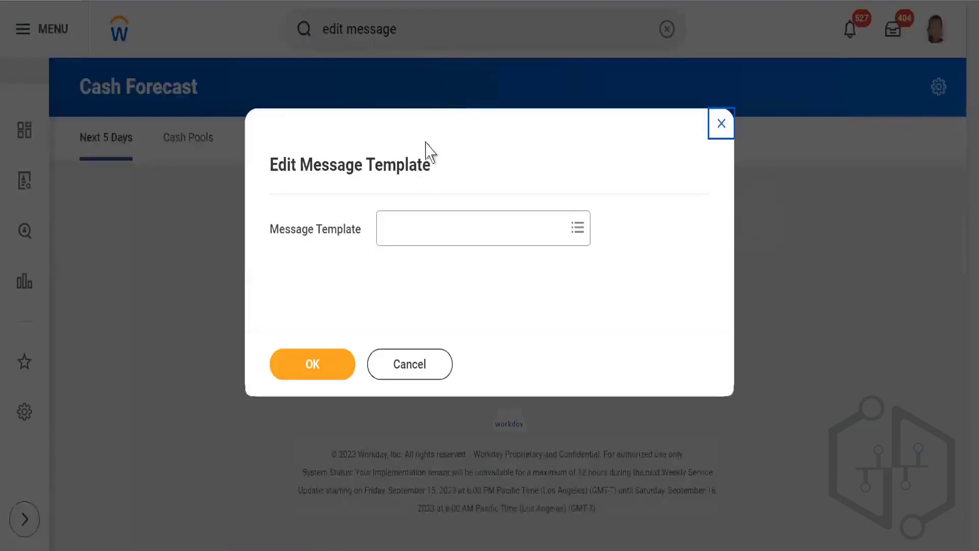
# Open the External Candidate Job Alert Notification template for editing, choosing it from all message templates.
pyautogui.click(416, 239)
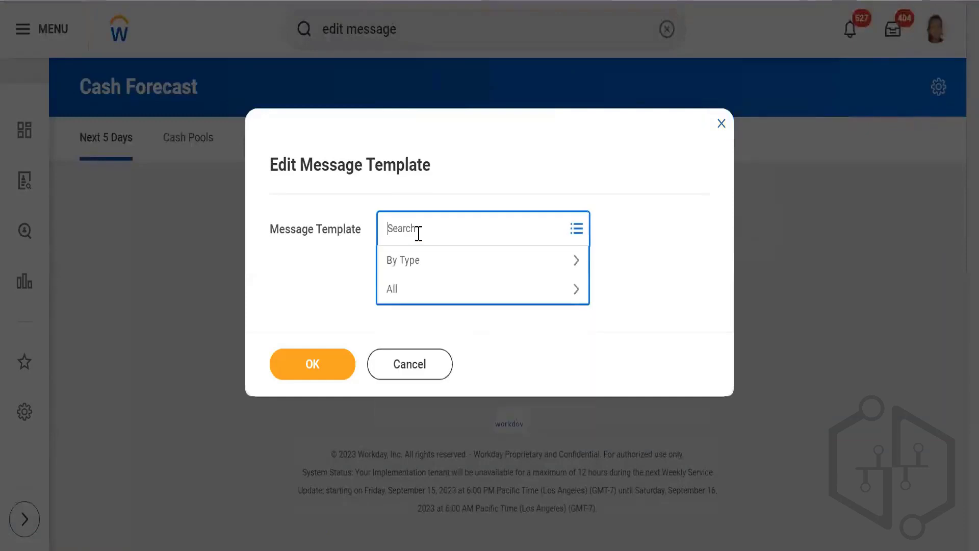
pyautogui.click(399, 302)
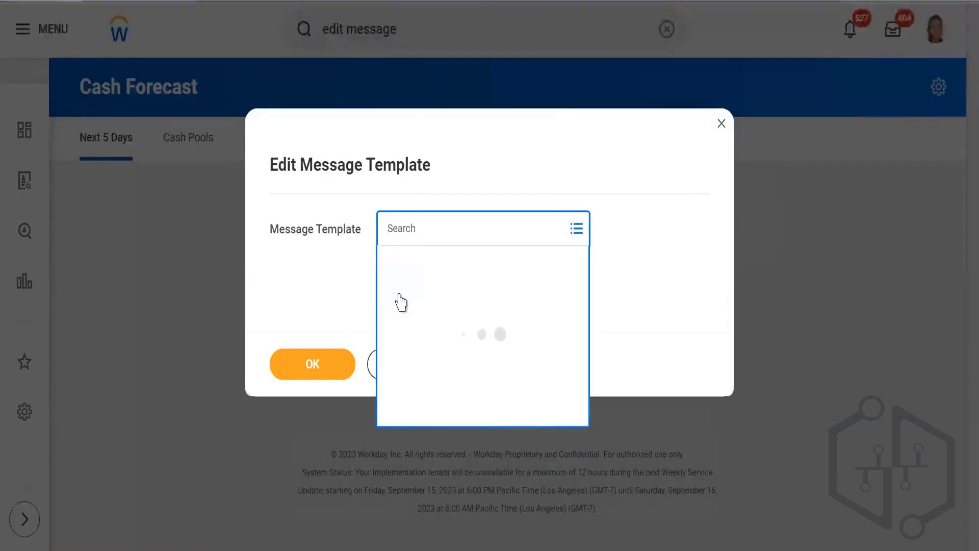
pyautogui.click(393, 298)
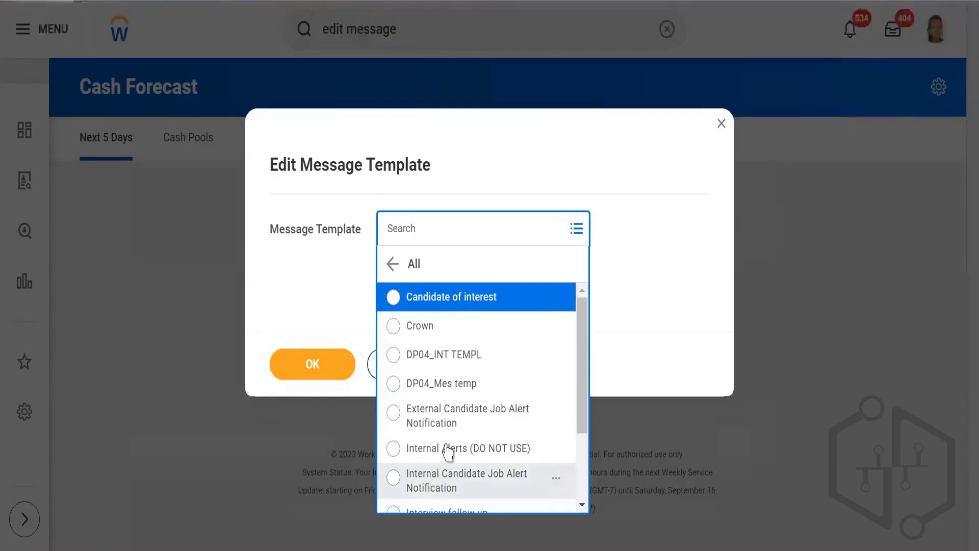
pyautogui.scroll(-2, 441, 474)
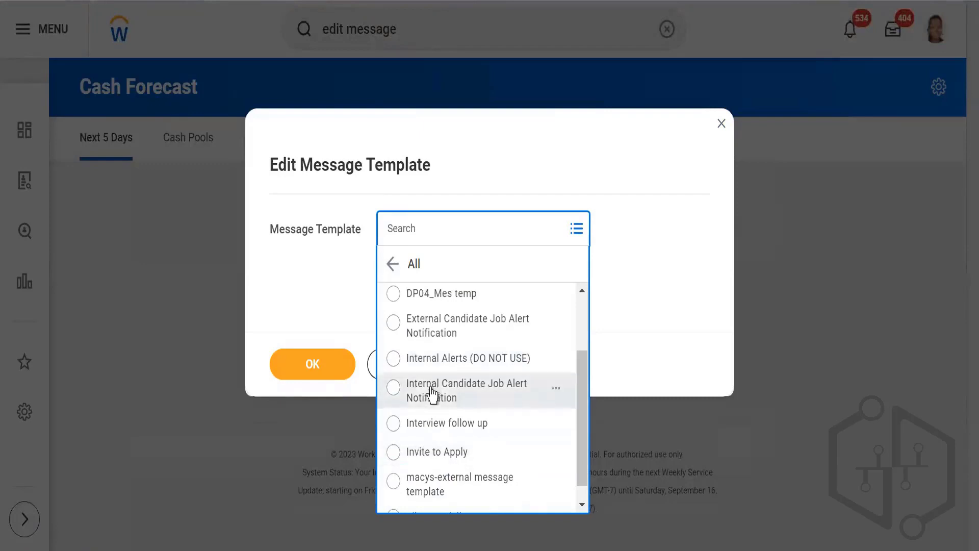
pyautogui.click(449, 331)
pyautogui.click(300, 374)
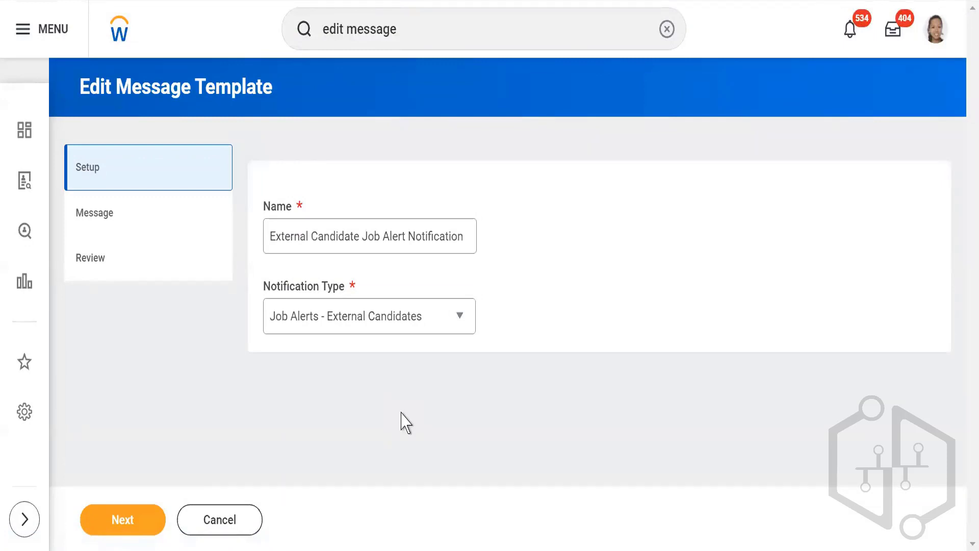
# Review the notification type choices, keep Job Alerts - External Candidates, and continue to the template's Message section.
pyautogui.click(460, 319)
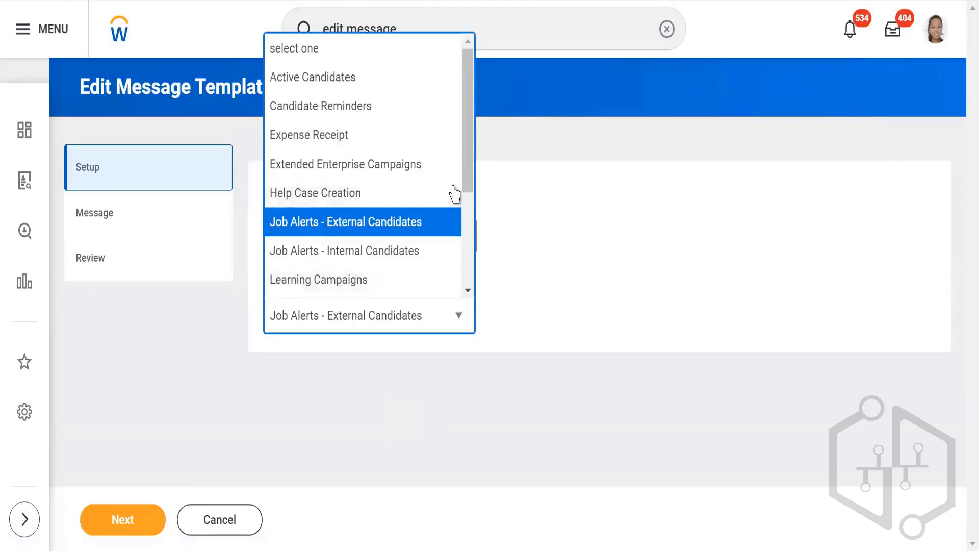
pyautogui.moveTo(470, 171); pyautogui.dragTo(462, 150)
pyautogui.click(385, 230)
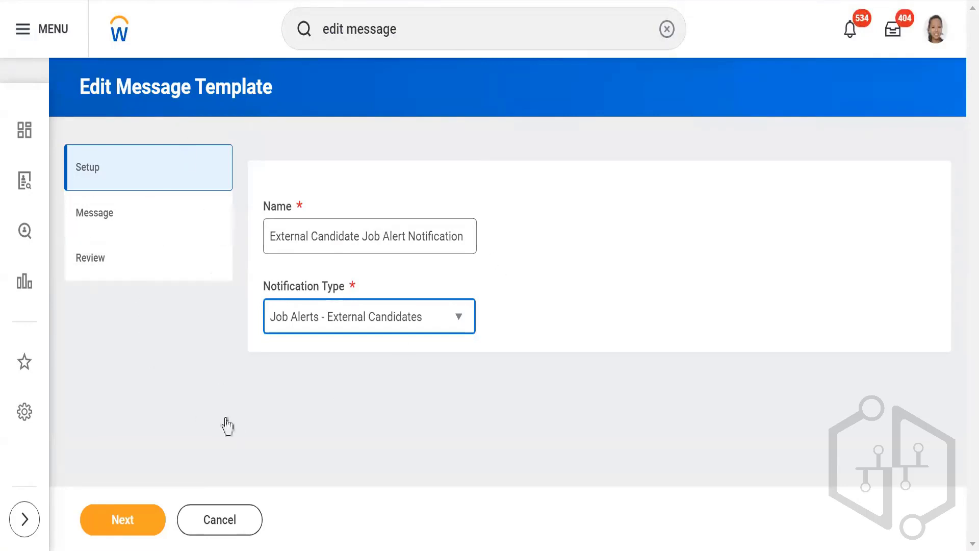
pyautogui.click(113, 525)
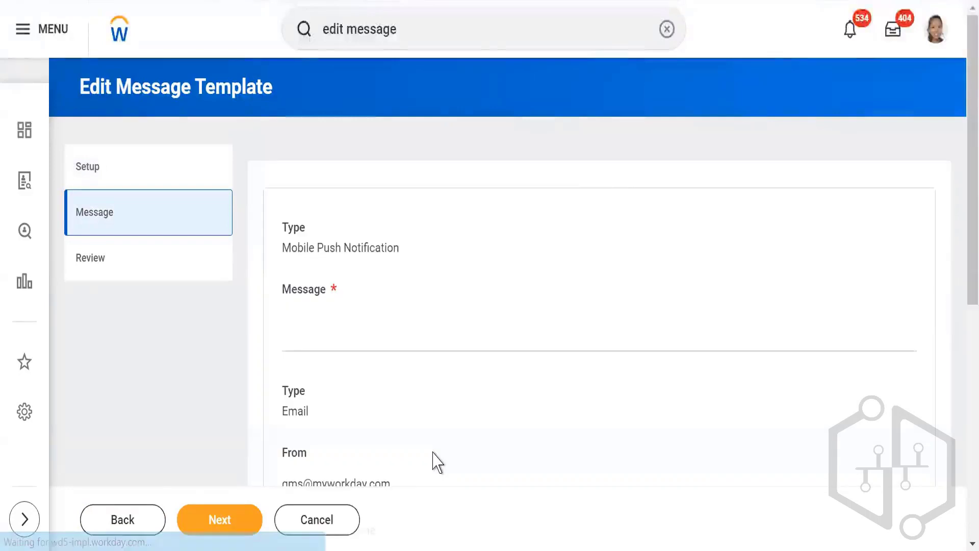
# Browse the tags available for the mobile push notification message and insert one found by searching for "global".
pyautogui.scroll(-2, 494, 351)
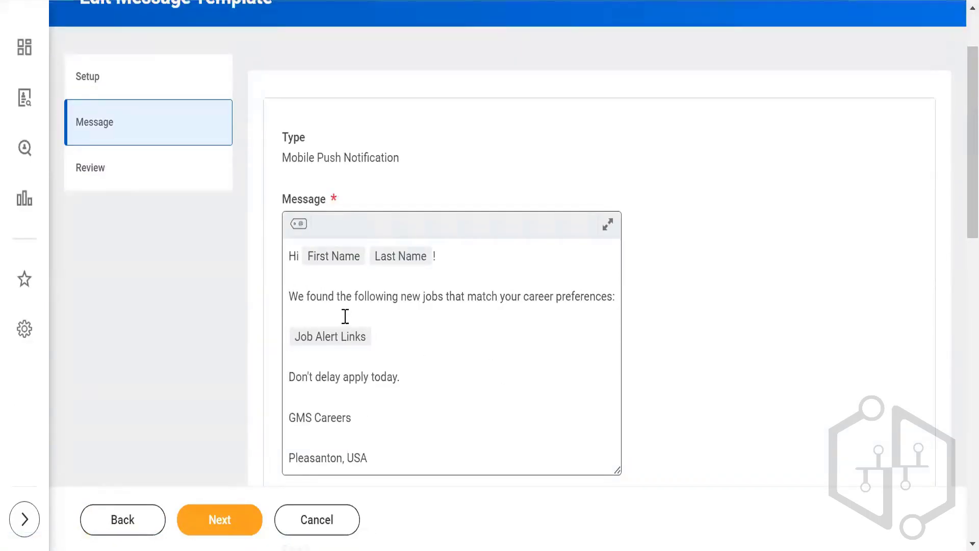
pyautogui.click(298, 224)
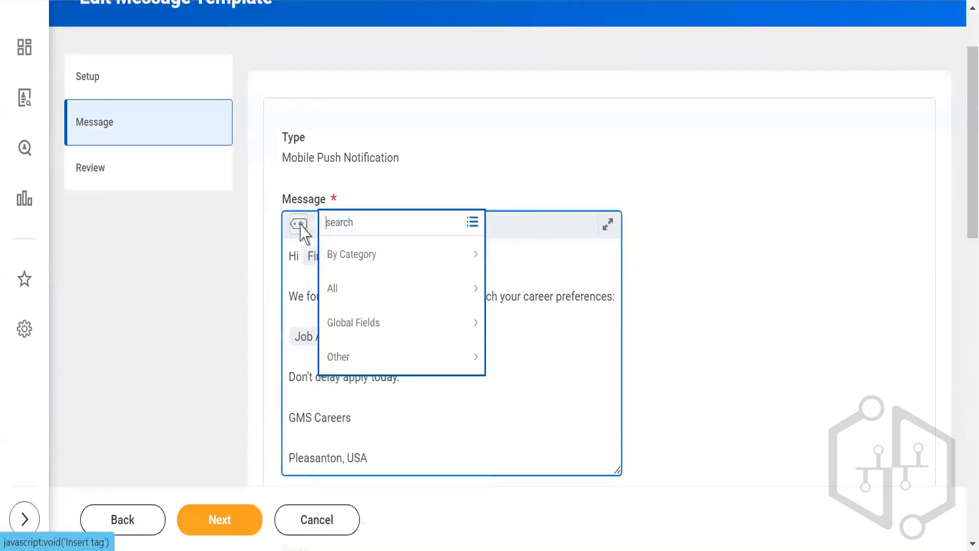
pyautogui.click(355, 290)
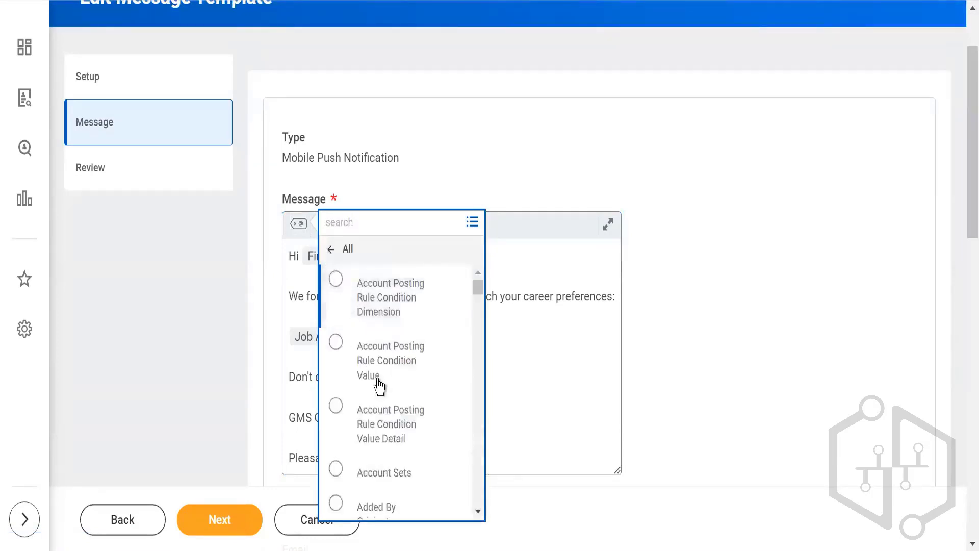
pyautogui.scroll(-3, 377, 431)
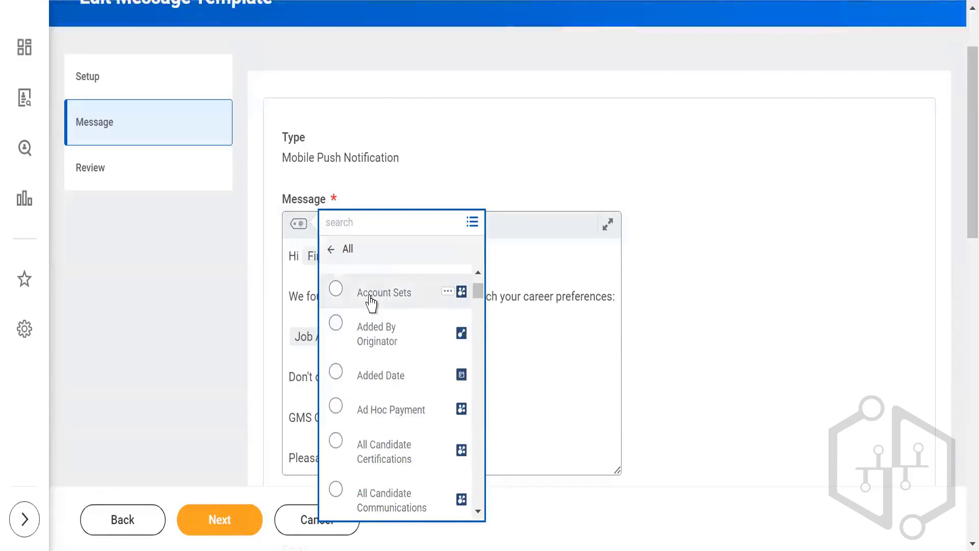
pyautogui.click(349, 223)
pyautogui.write('global')
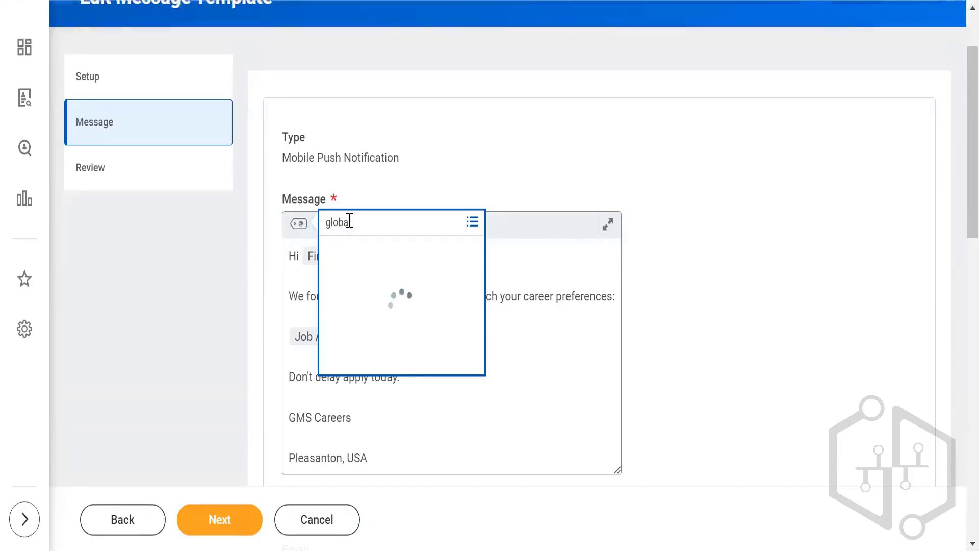
pyautogui.click(368, 293)
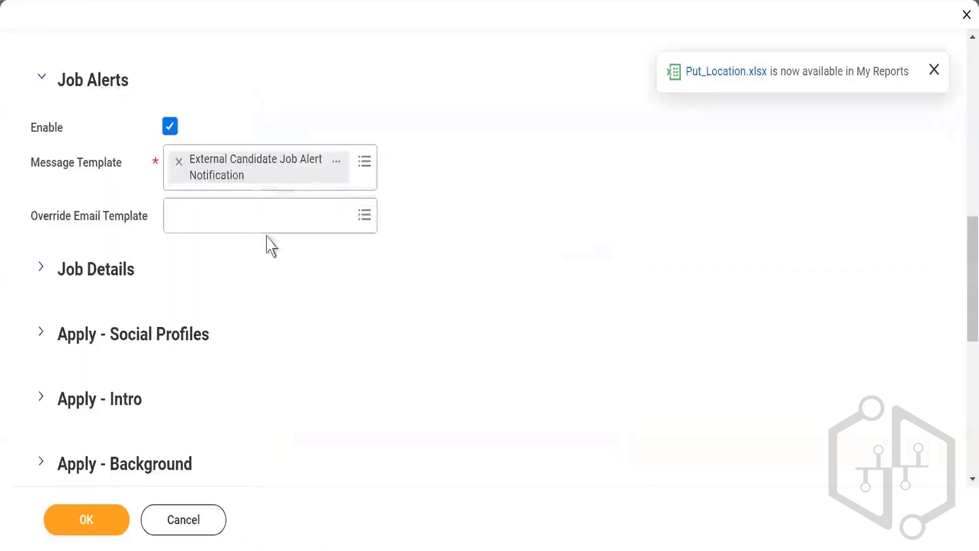
# View the Override Email Template choices in the career site's Job Alerts section without selecting one.
pyautogui.click(288, 224)
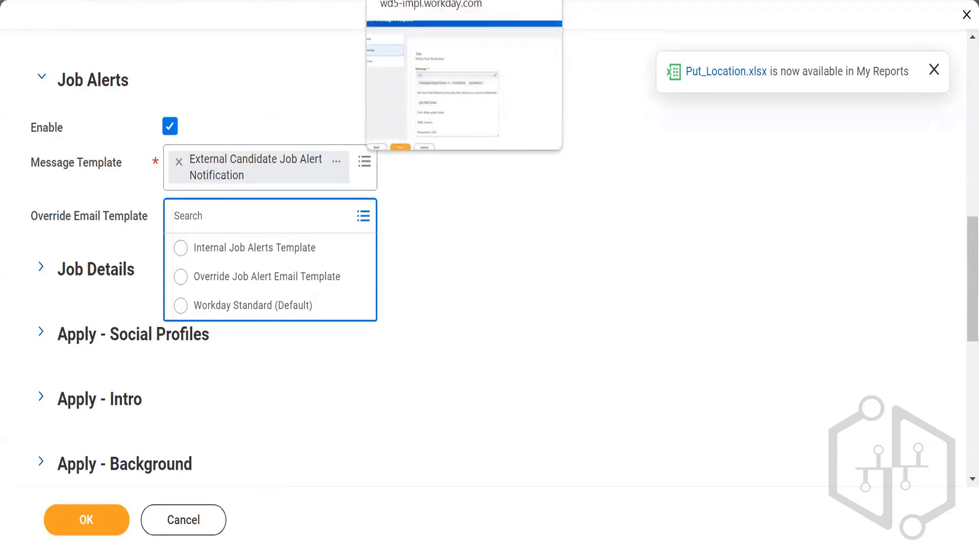
pyautogui.click(535, 290)
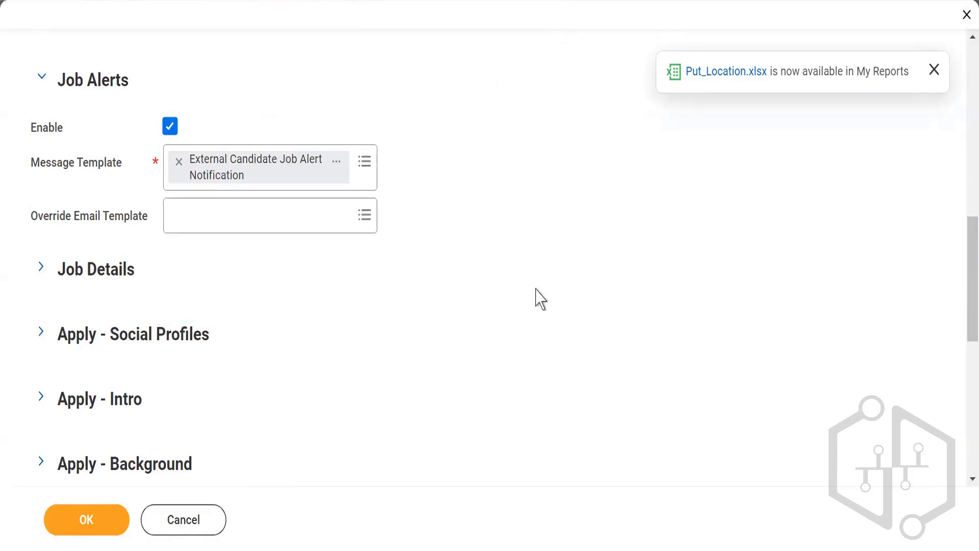
# Expand the Job Details section and set Location Hierarchy Subtype 1 to Location Heirarchy, found by searching for "location".
pyautogui.click(41, 271)
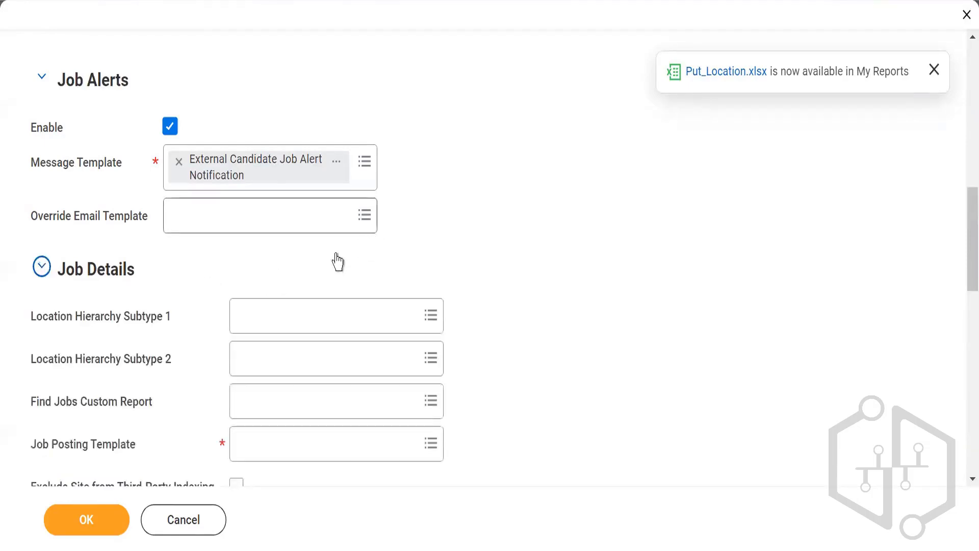
pyautogui.scroll(-2, 285, 265)
pyautogui.scroll(-2, 204, 296)
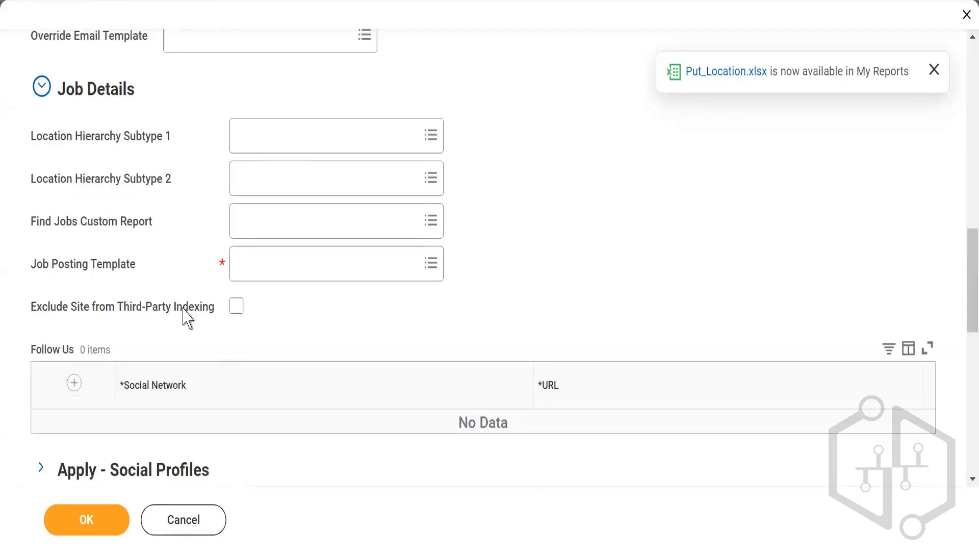
pyautogui.moveTo(186, 320)
pyautogui.moveTo(359, 144)
pyautogui.click(353, 136)
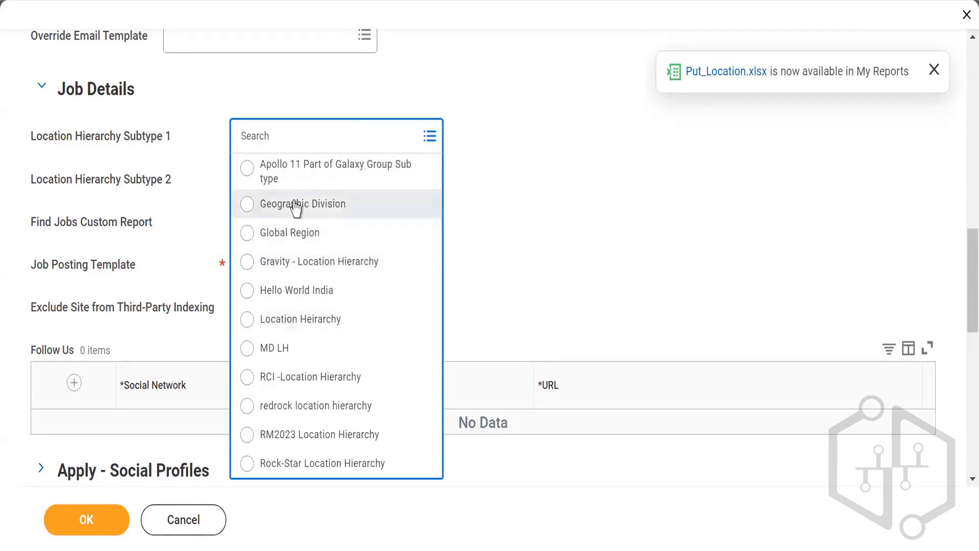
pyautogui.write('location')
pyautogui.press('Return')
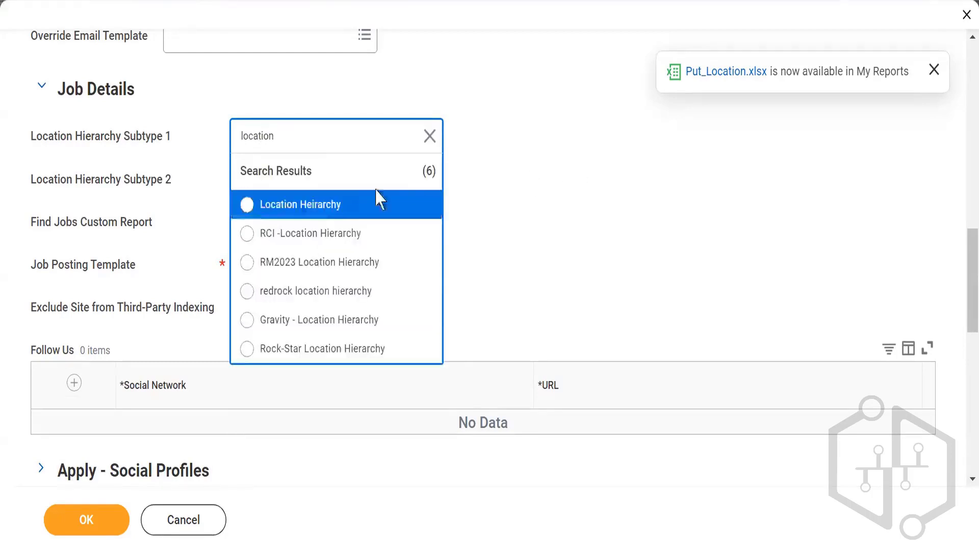
pyautogui.click(311, 213)
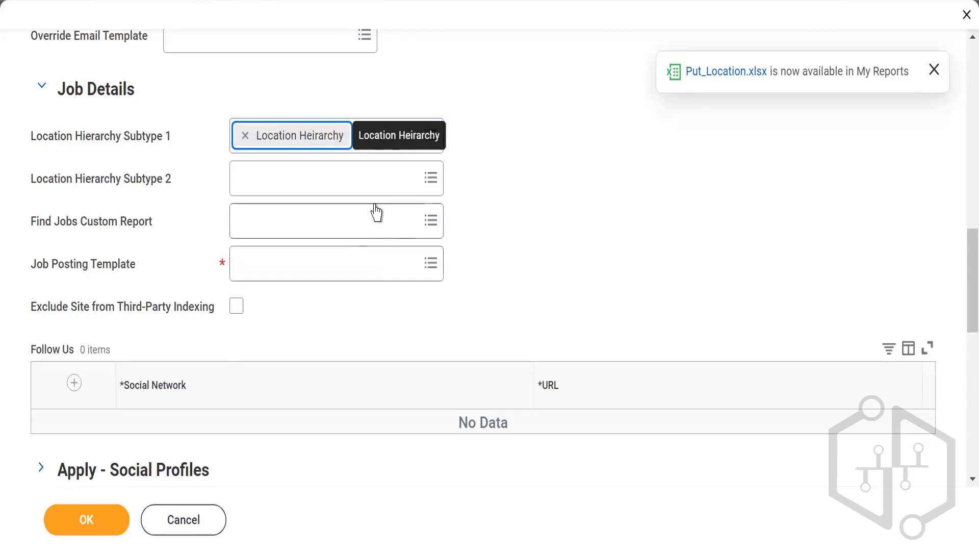
# Set Location Hierarchy Subtype 2 to Geographic Division and open the choices for the Job Posting Template.
pyautogui.click(370, 184)
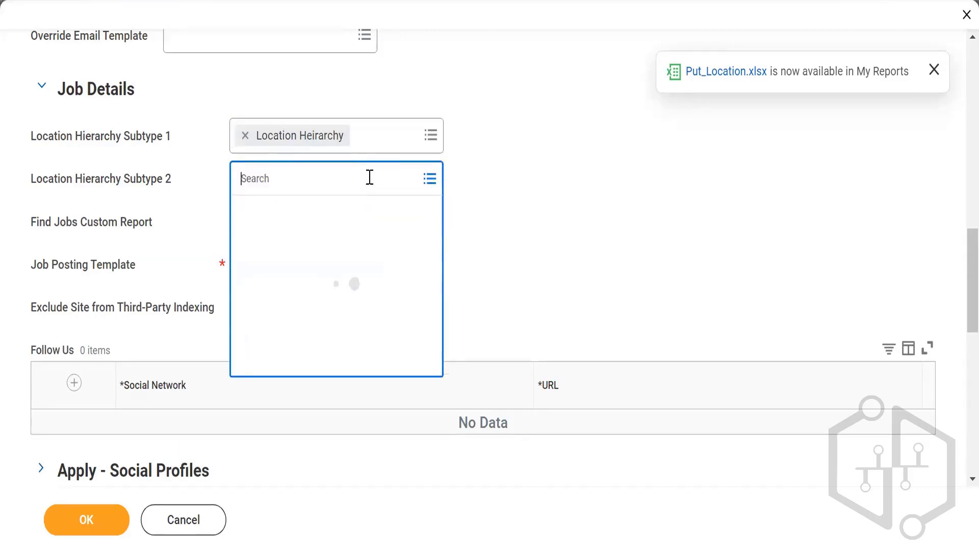
pyautogui.click(309, 247)
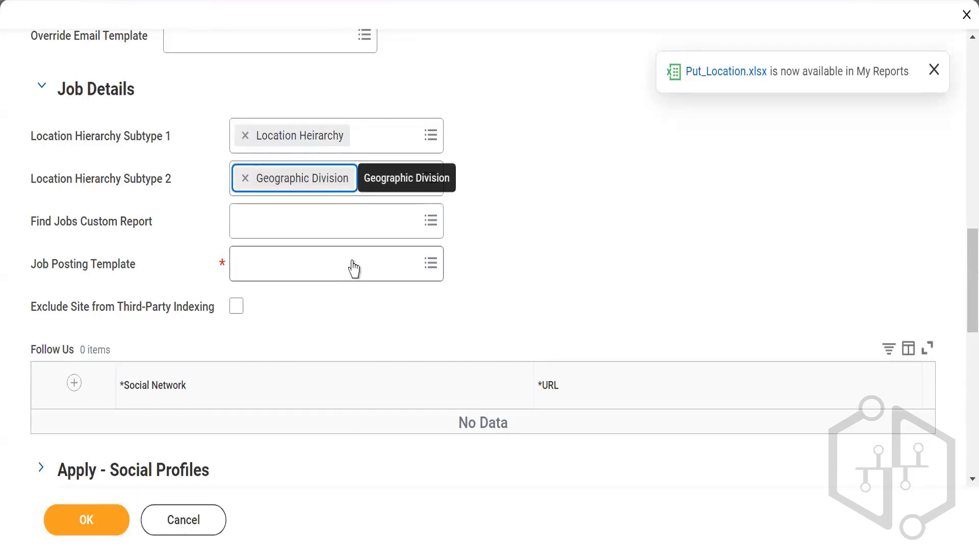
pyautogui.scroll(-3, 258, 269)
pyautogui.scroll(3, 306, 237)
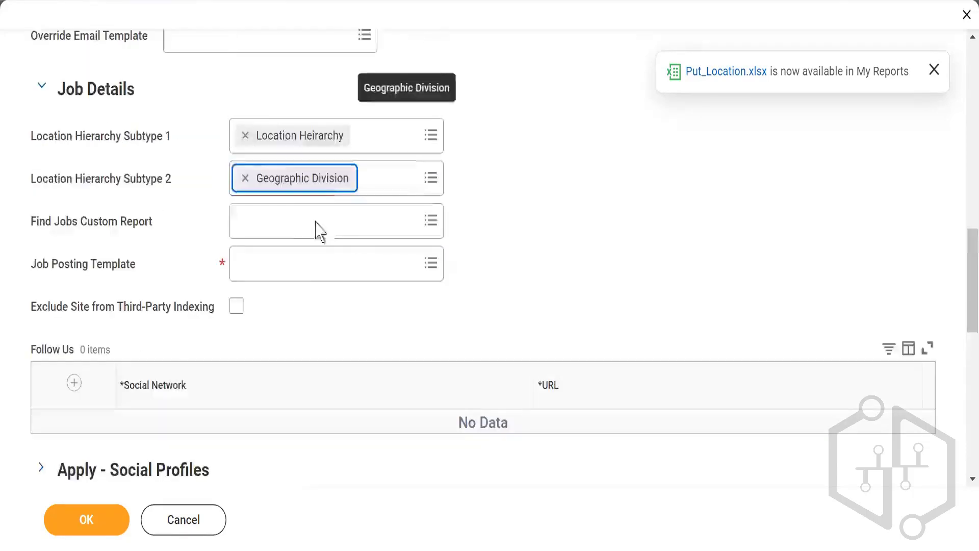
pyautogui.scroll(-2, 304, 270)
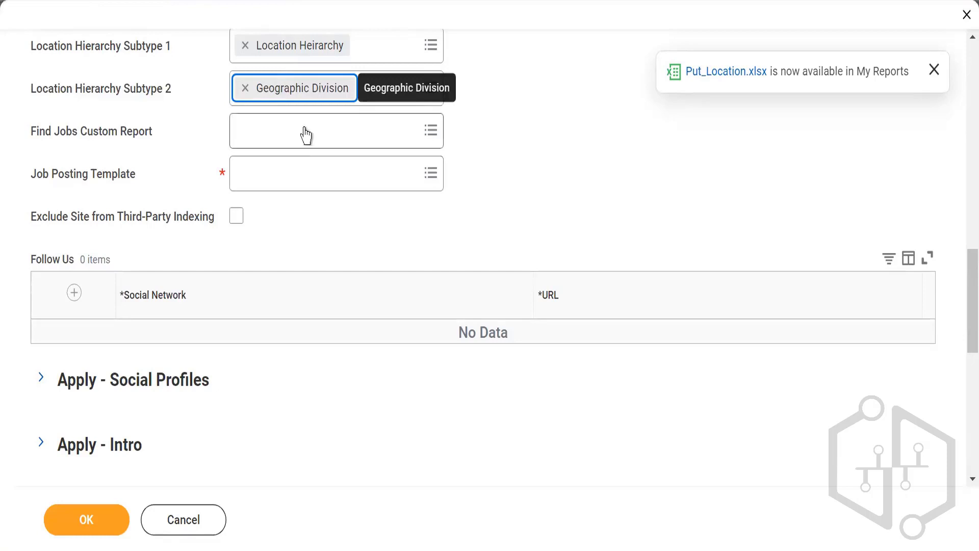
pyautogui.moveTo(342, 135)
pyautogui.click(357, 175)
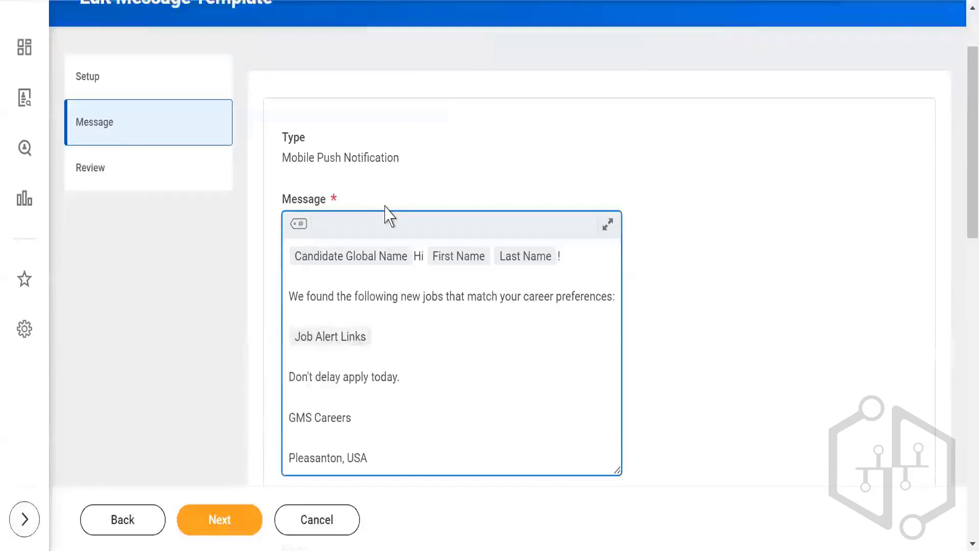
# Switch to the Edit Message Template task, cancel it and discard its unsaved changes.
pyautogui.scroll(2, 389, 212)
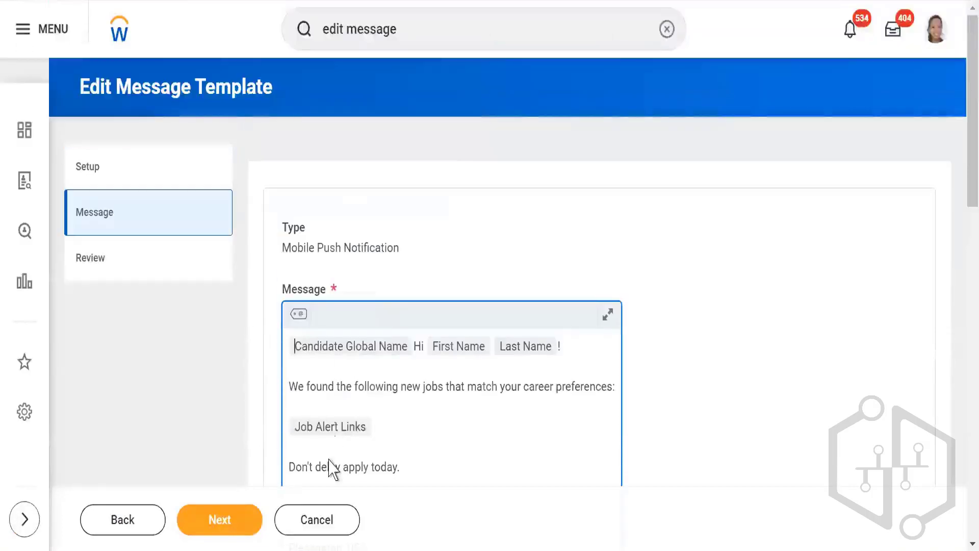
pyautogui.click(323, 523)
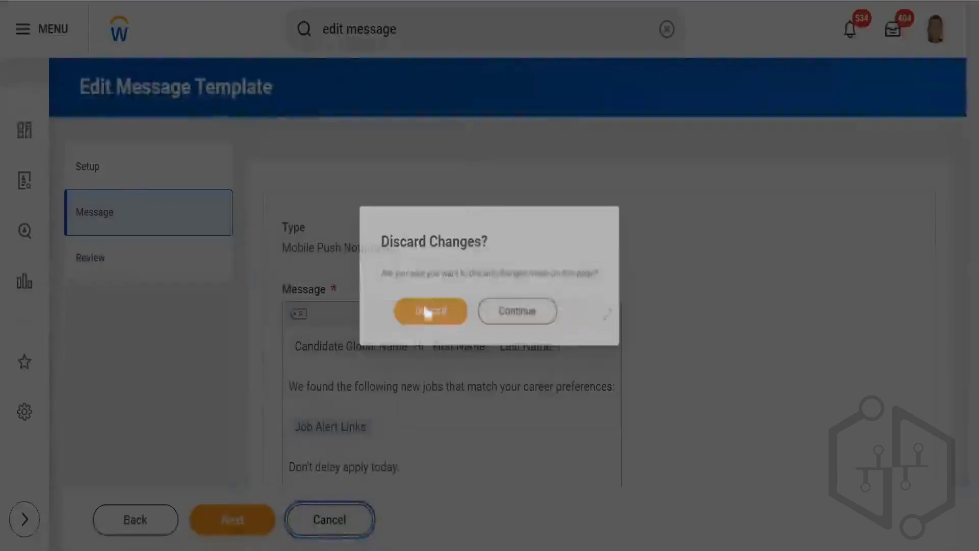
pyautogui.click(428, 312)
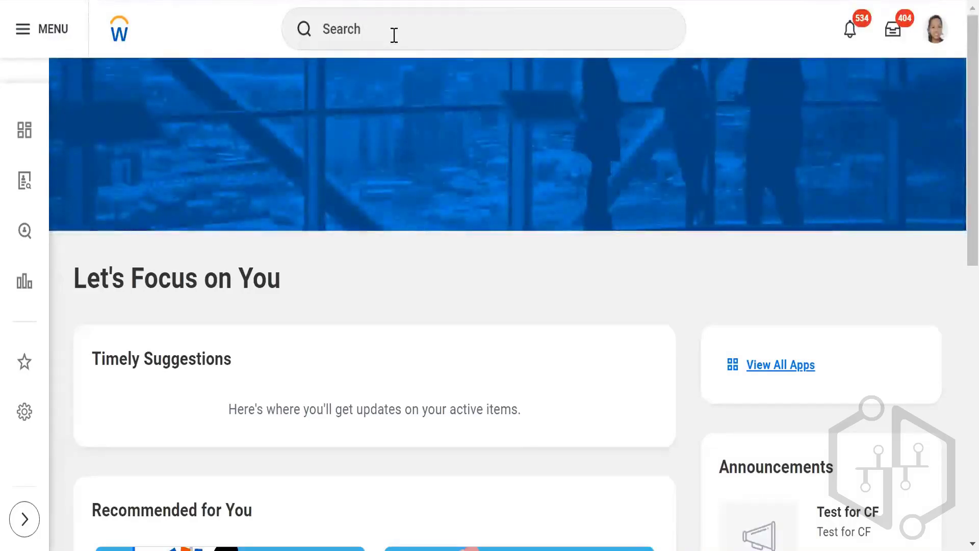
# Search for "edit job posting" and open the Edit Job Posting Template task.
pyautogui.click(393, 36)
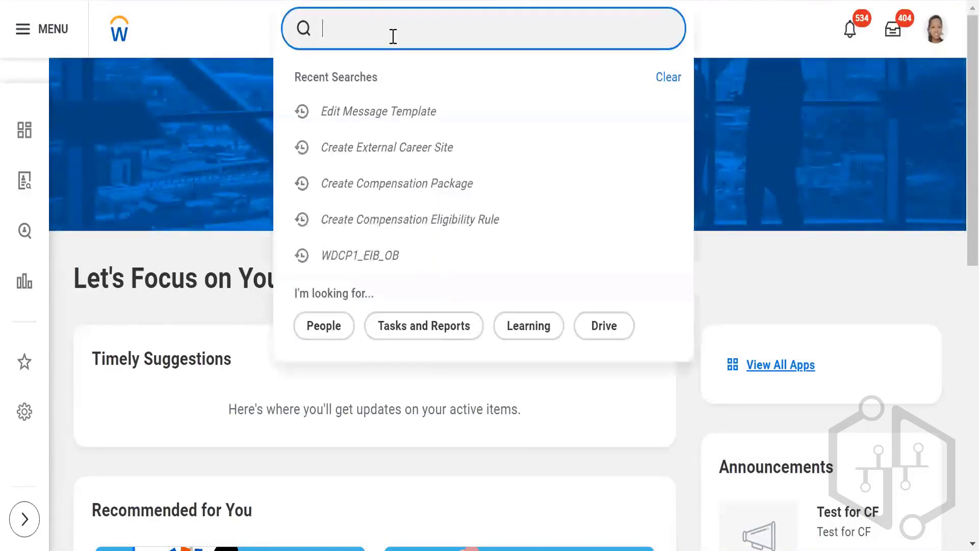
pyautogui.write('cre')
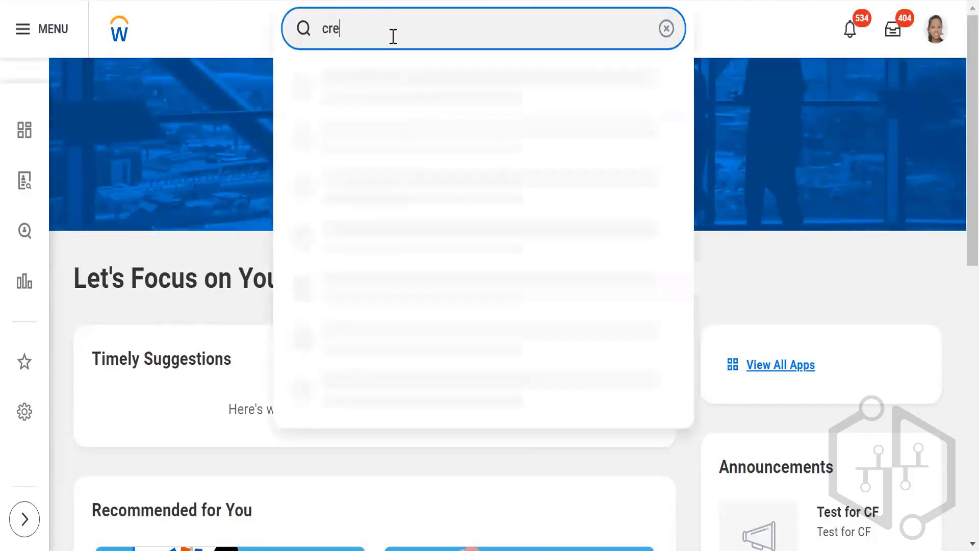
pyautogui.write('ate job posting')
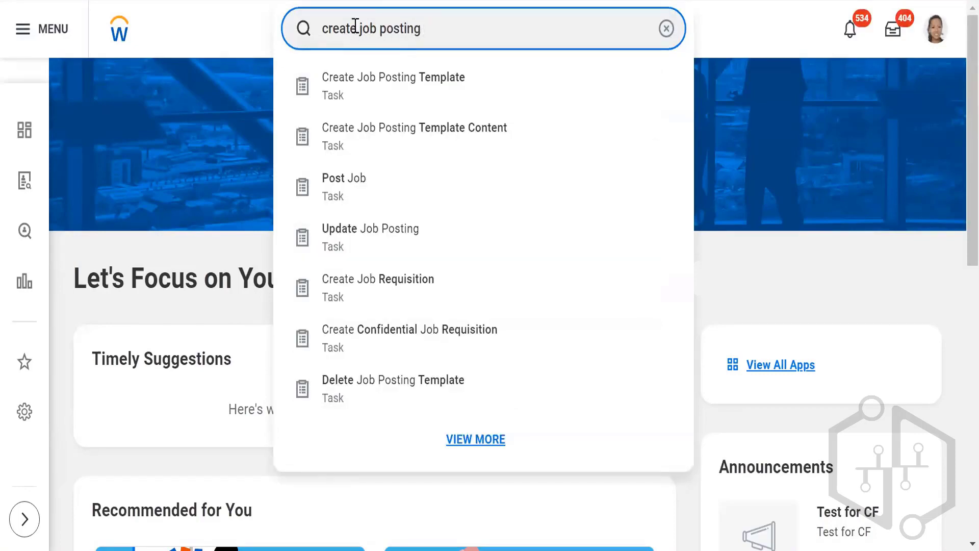
pyautogui.moveTo(356, 29); pyautogui.dragTo(304, 31)
pyautogui.write('edit')
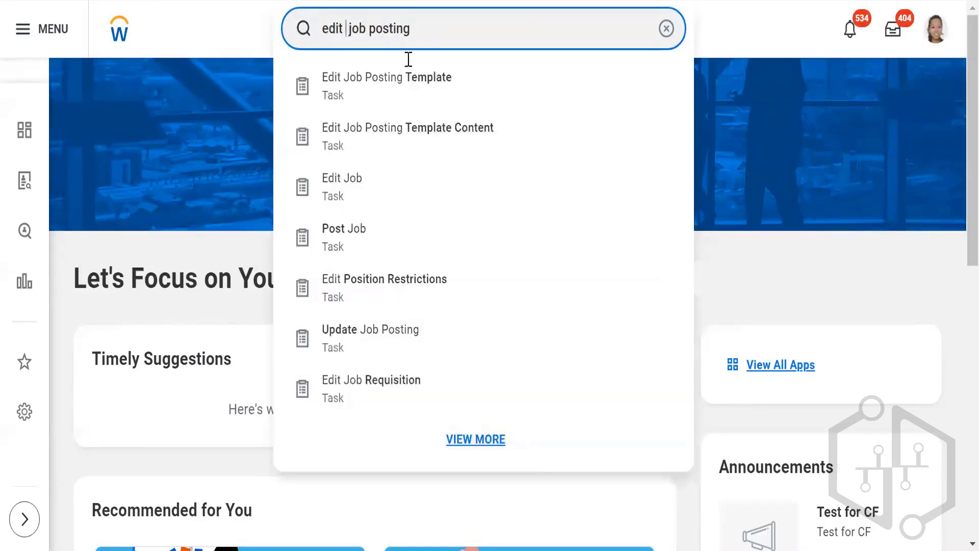
pyautogui.click(413, 92)
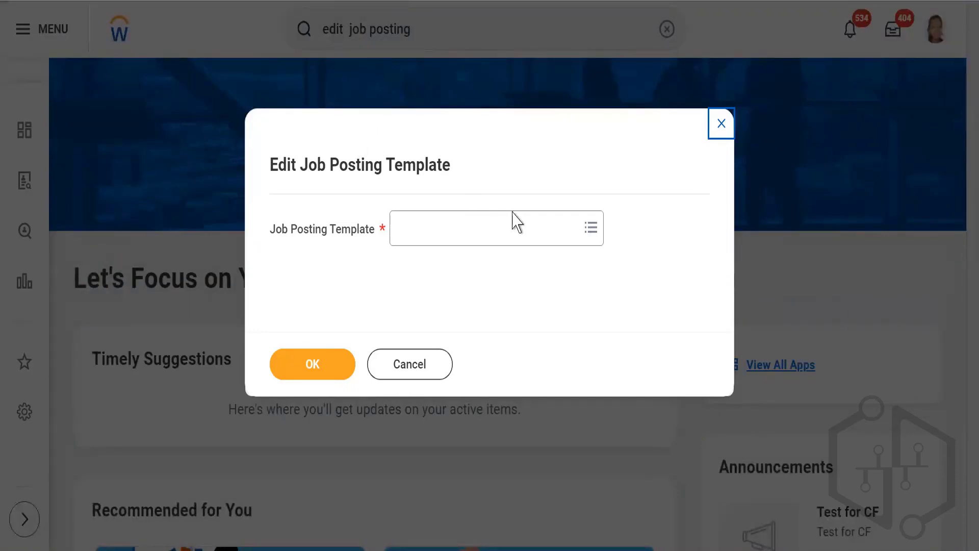
# Open the Global Default Template for editing, choosing it from all job posting templates.
pyautogui.click(589, 229)
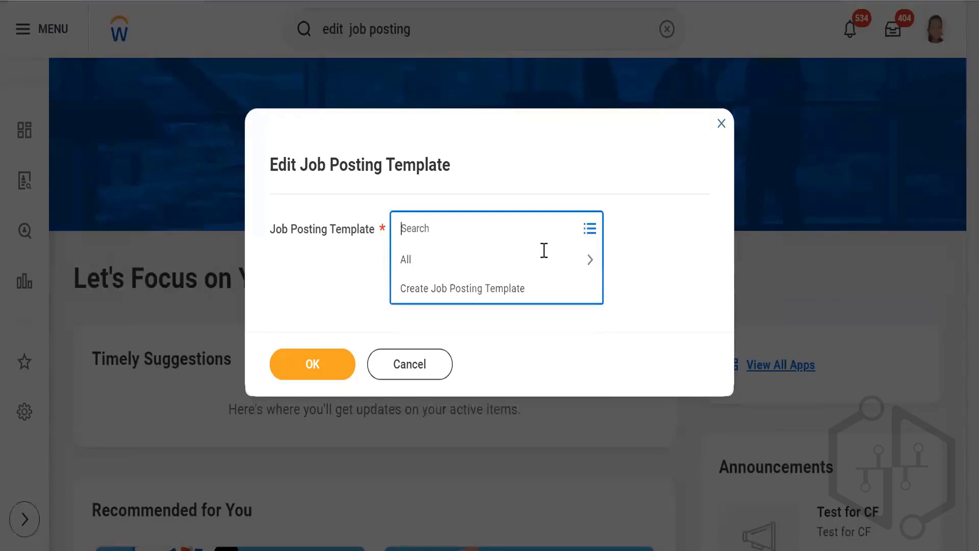
pyautogui.click(480, 272)
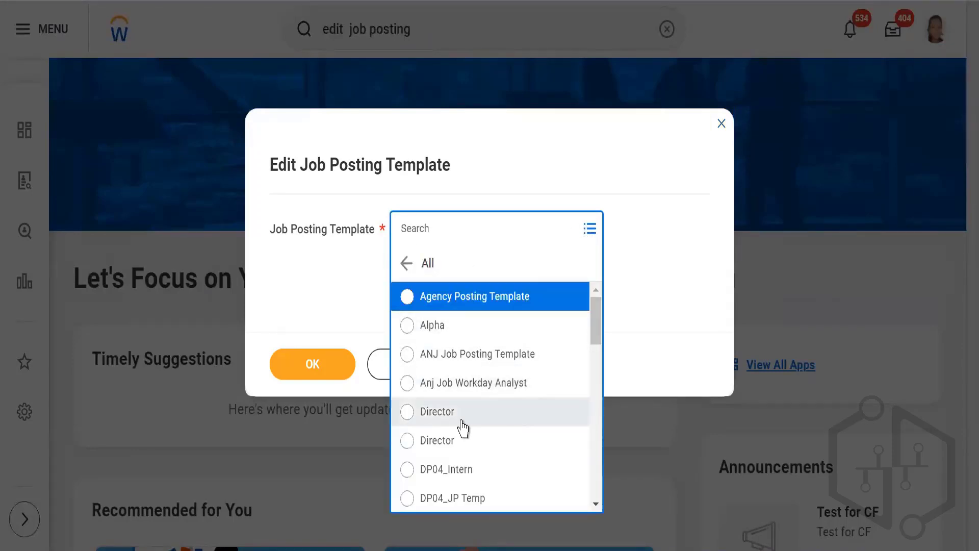
pyautogui.scroll(-3, 462, 427)
pyautogui.scroll(-2, 462, 428)
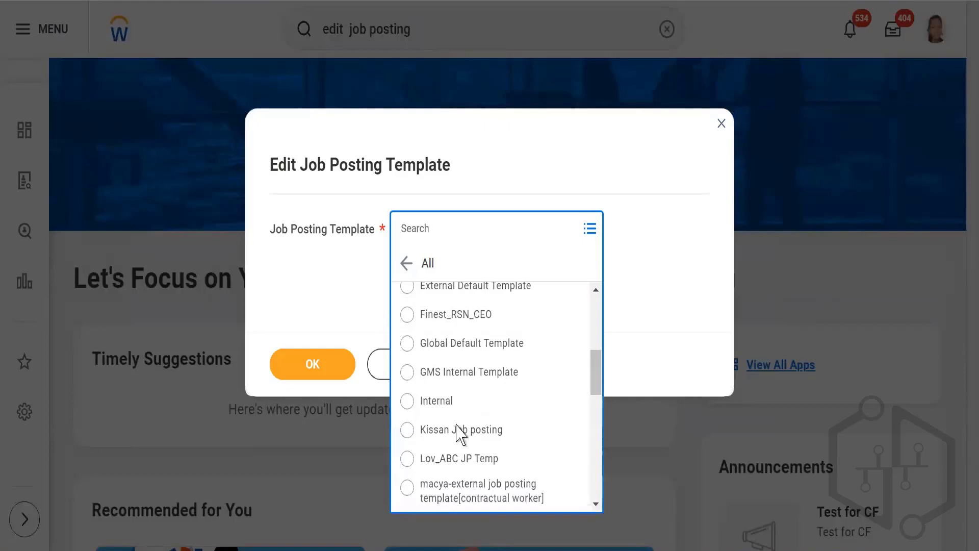
pyautogui.click(451, 344)
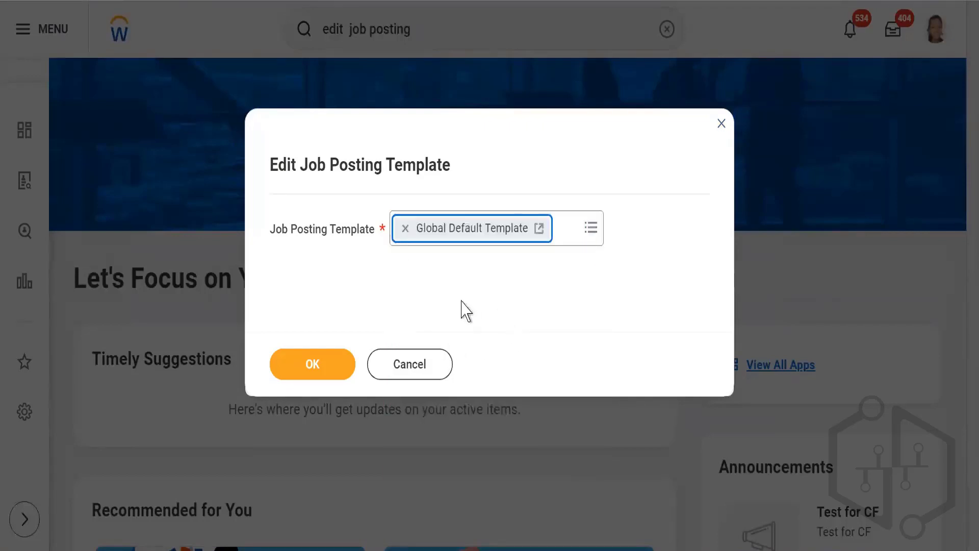
pyautogui.click(323, 364)
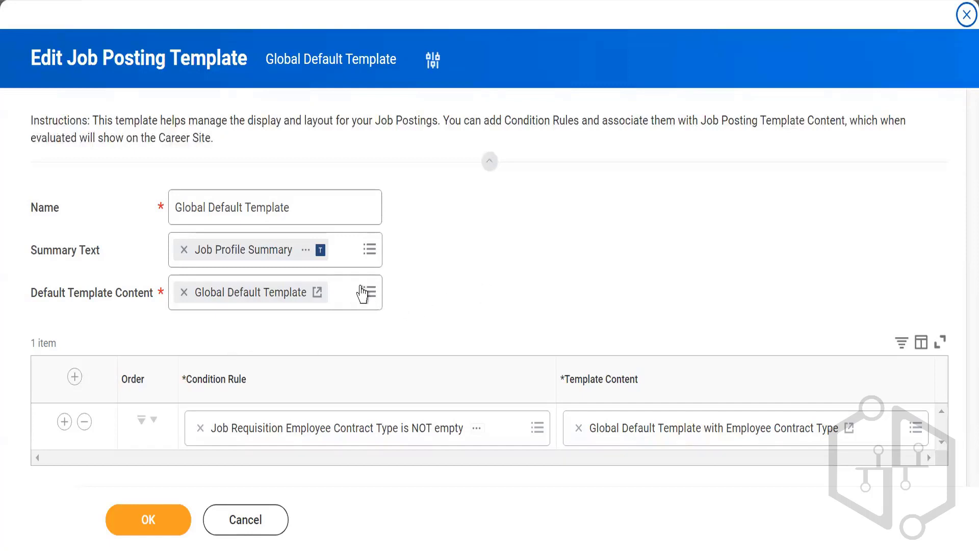
# Open the job posting template's default template content and review its text and external field sections.
pyautogui.click(318, 292)
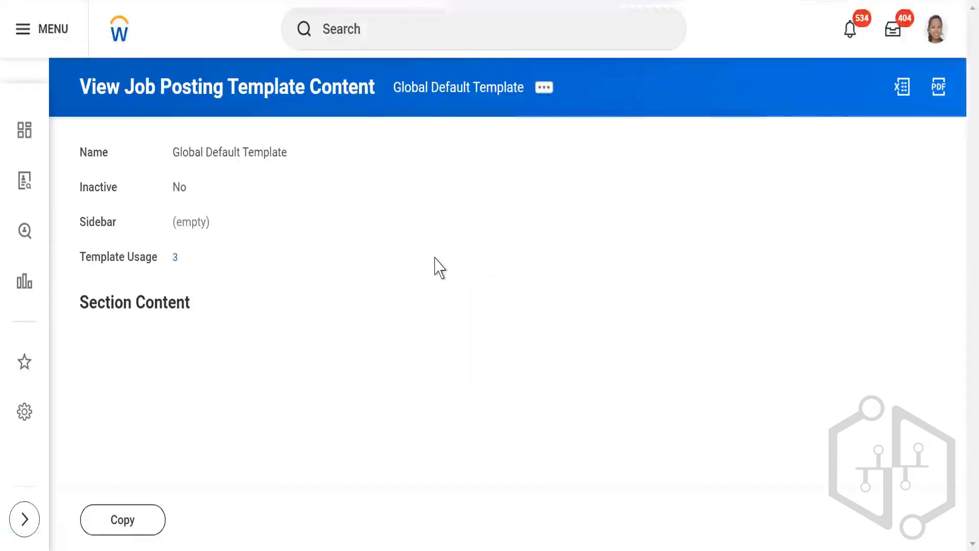
pyautogui.scroll(-3, 306, 295)
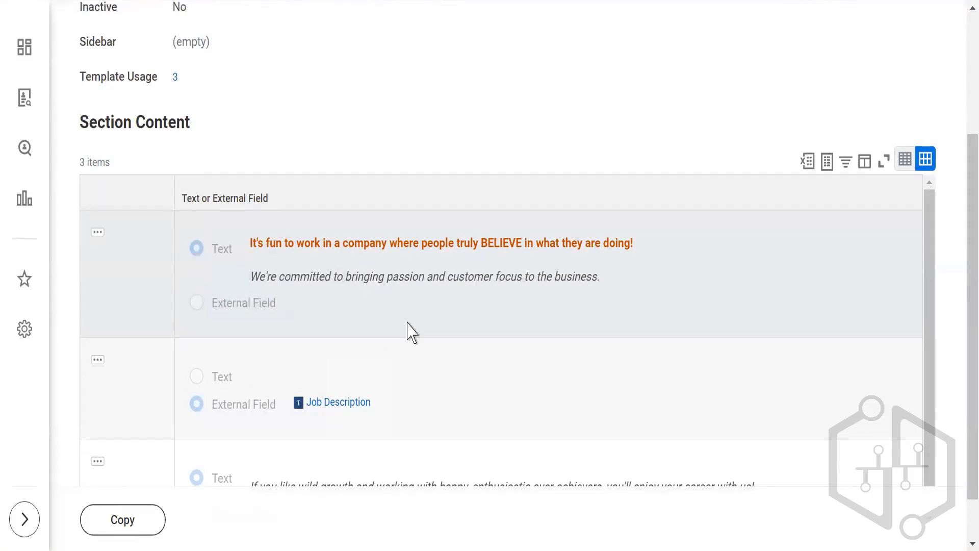
pyautogui.scroll(-3, 306, 431)
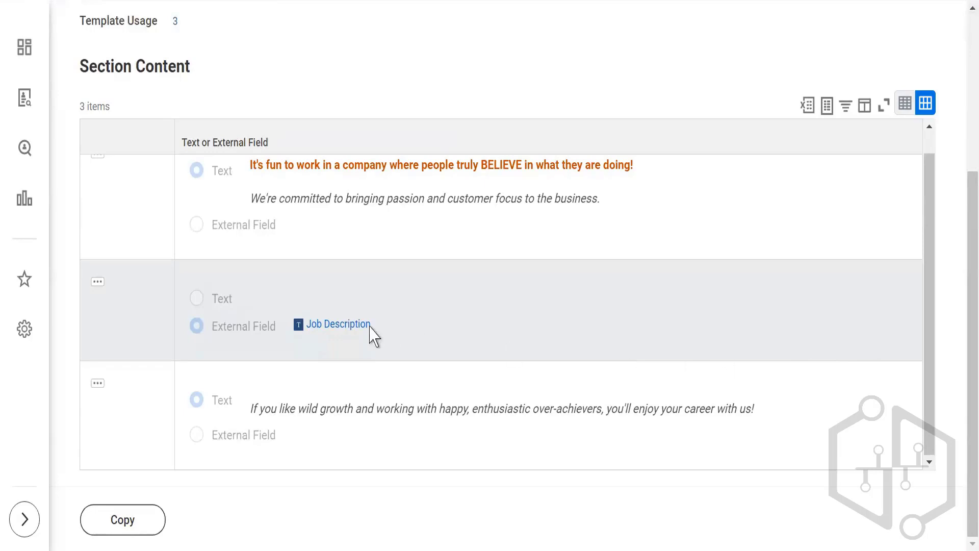
pyautogui.scroll(1, 411, 264)
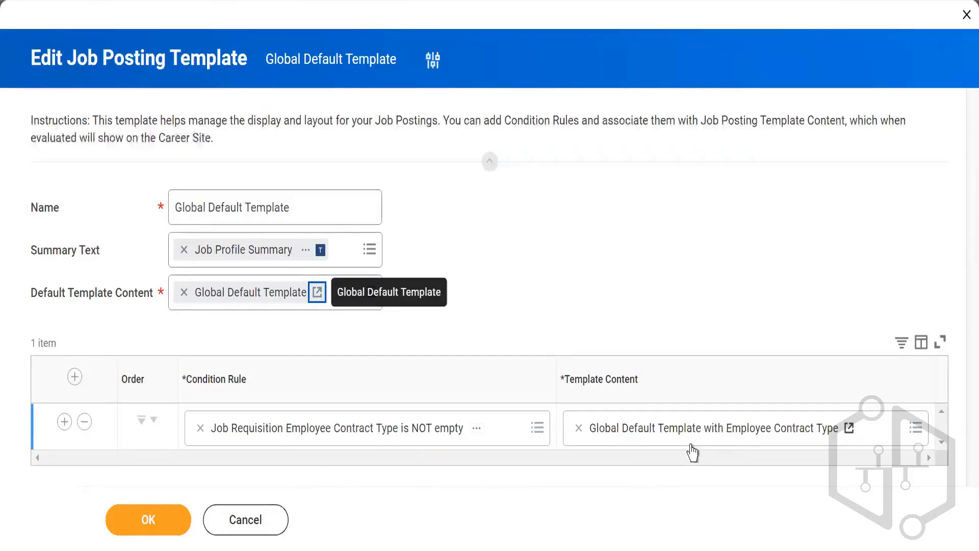
# View the rule conditions of the job posting template's condition rule, including the comparison columns, and close the preview.
pyautogui.click(478, 430)
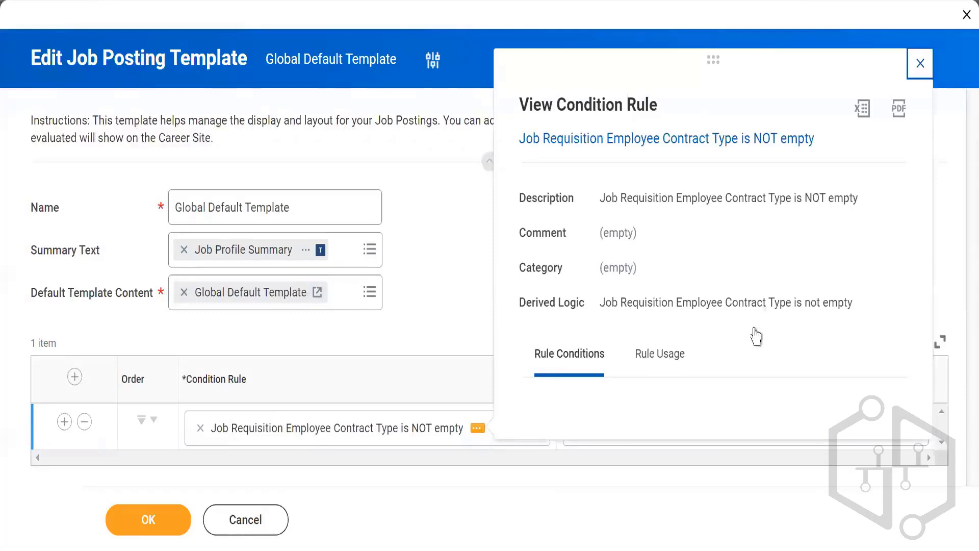
pyautogui.scroll(-3, 663, 329)
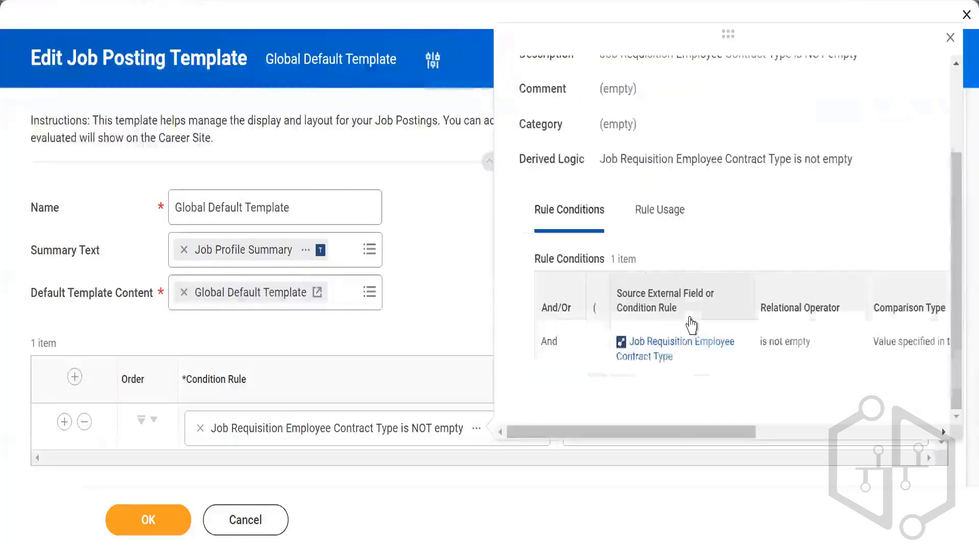
pyautogui.moveTo(666, 430); pyautogui.dragTo(803, 434)
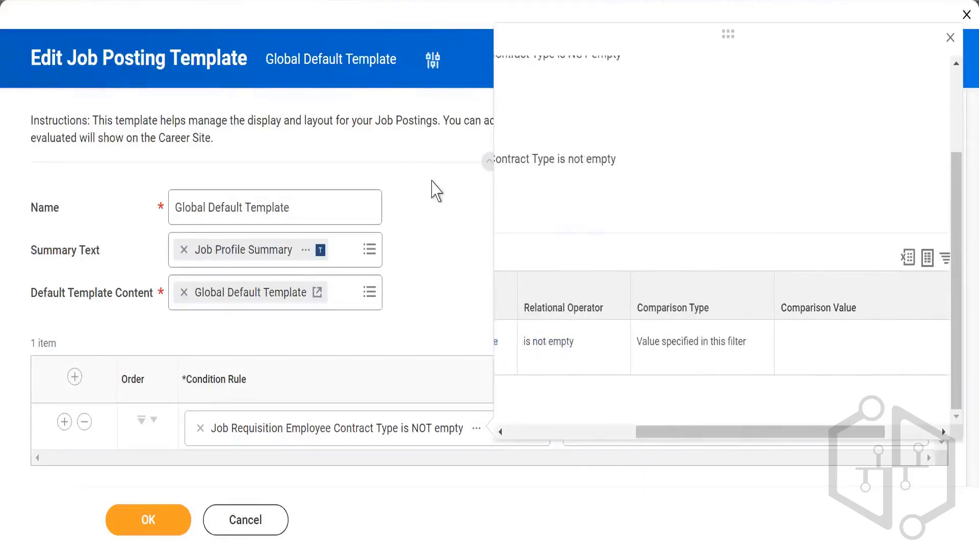
pyautogui.click(435, 192)
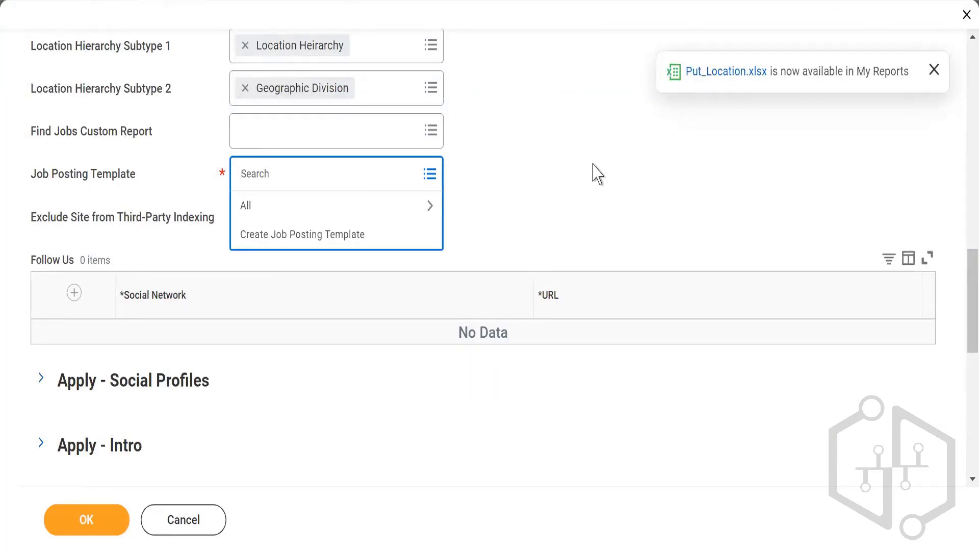
# Set the job posting template to Global Default Template, choosing it from all available templates.
pyautogui.click(594, 173)
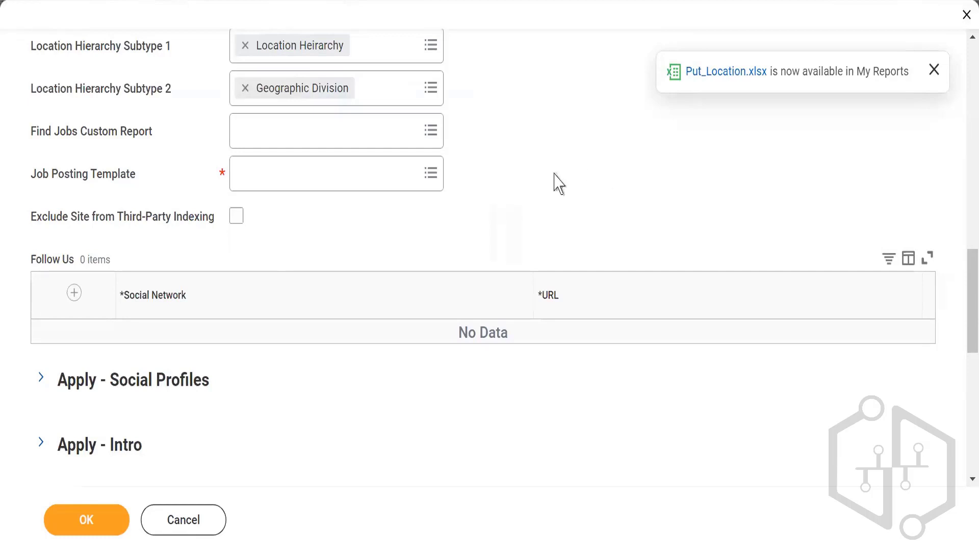
pyautogui.click(430, 175)
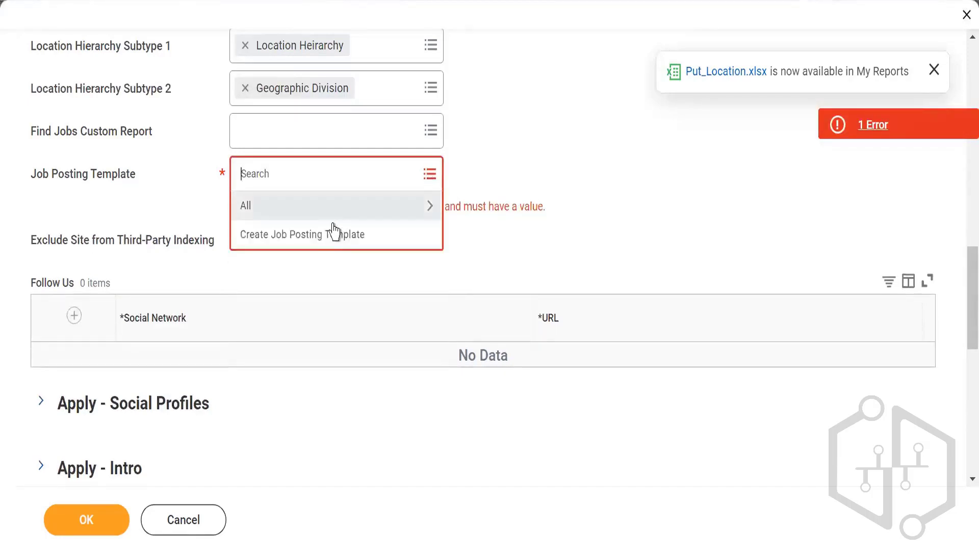
pyautogui.click(316, 209)
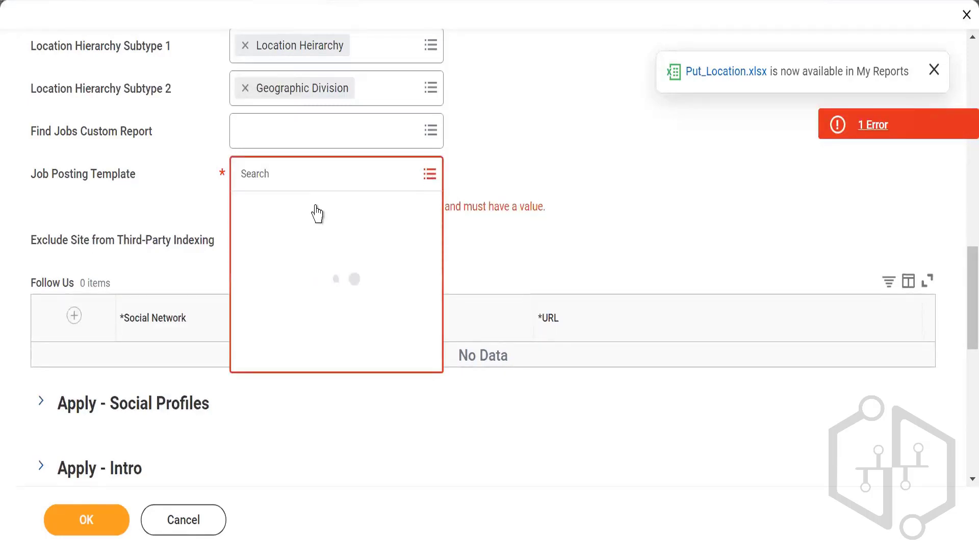
pyautogui.scroll(-3, 290, 436)
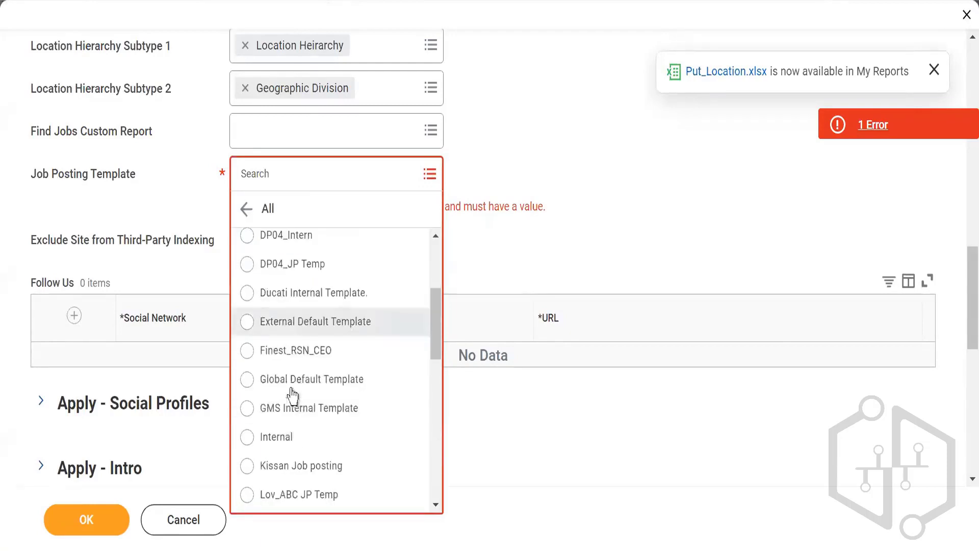
pyautogui.click(266, 377)
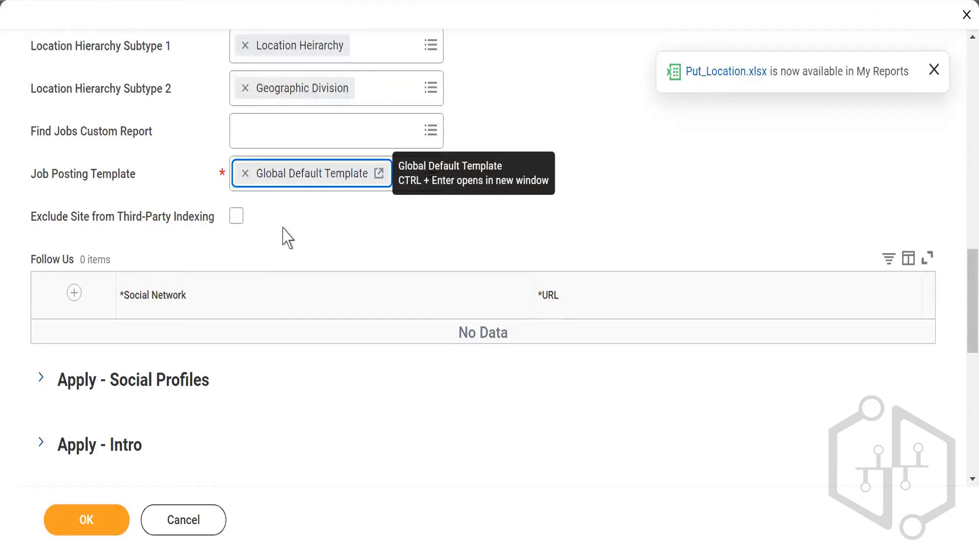
# Add LinkedIn and Twitter as social networks in the Follow Us table, and dismiss the report notification.
pyautogui.click(74, 293)
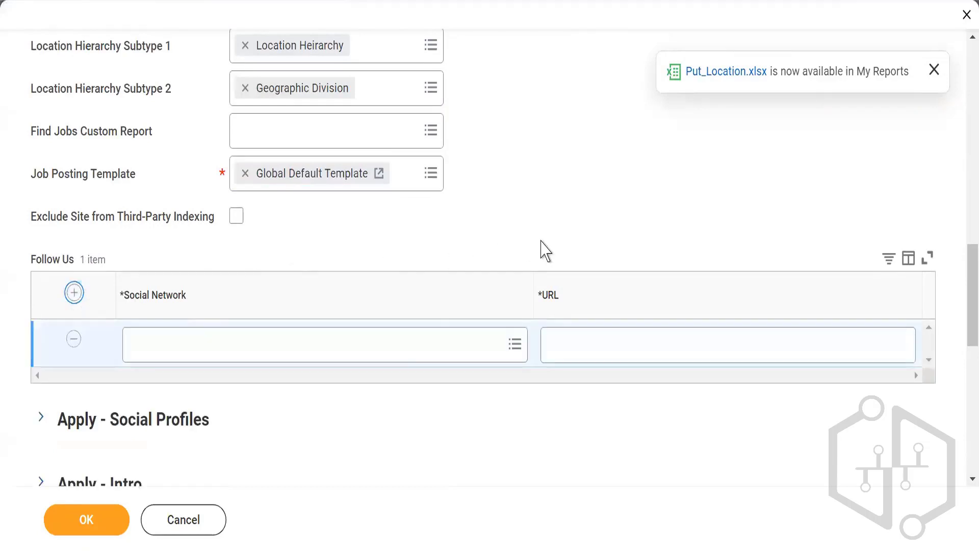
pyautogui.click(492, 347)
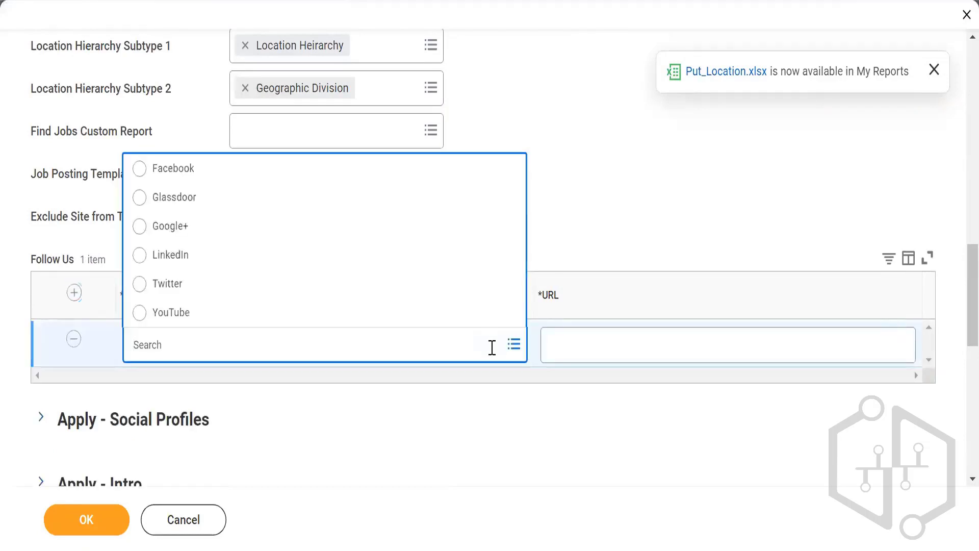
pyautogui.click(184, 258)
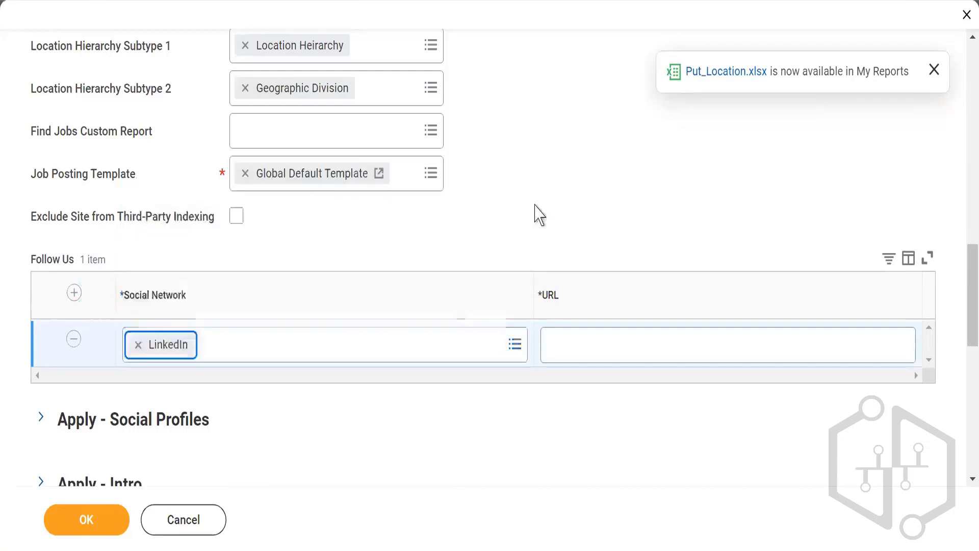
pyautogui.click(75, 294)
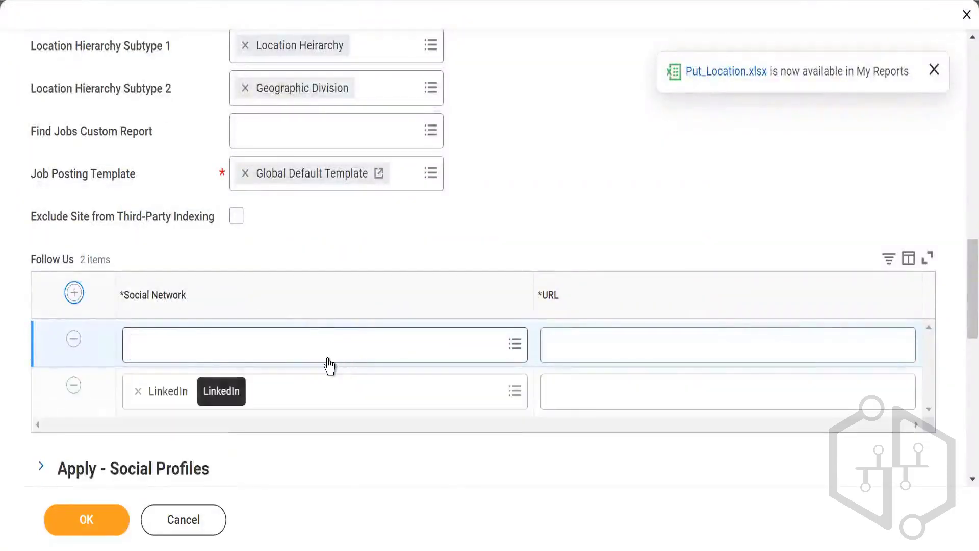
pyautogui.click(331, 345)
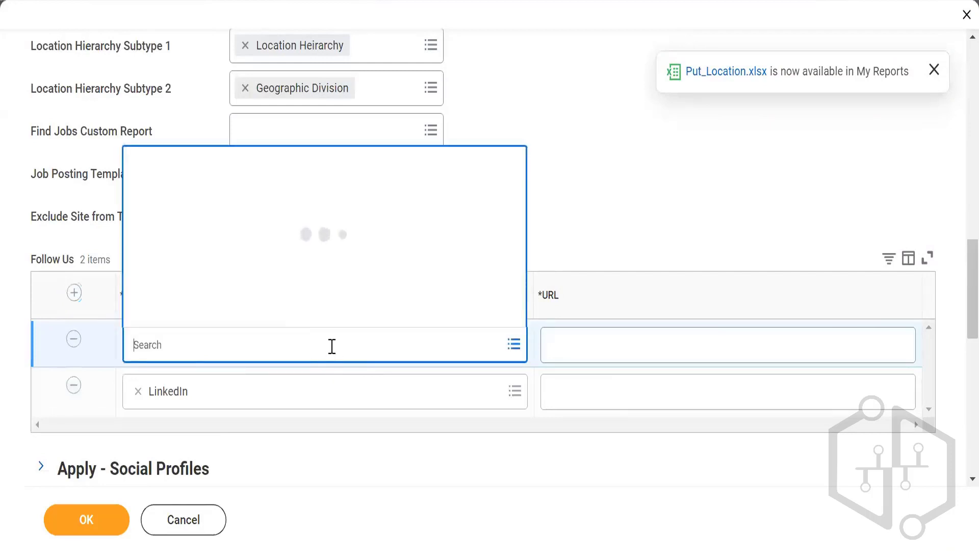
pyautogui.click(296, 278)
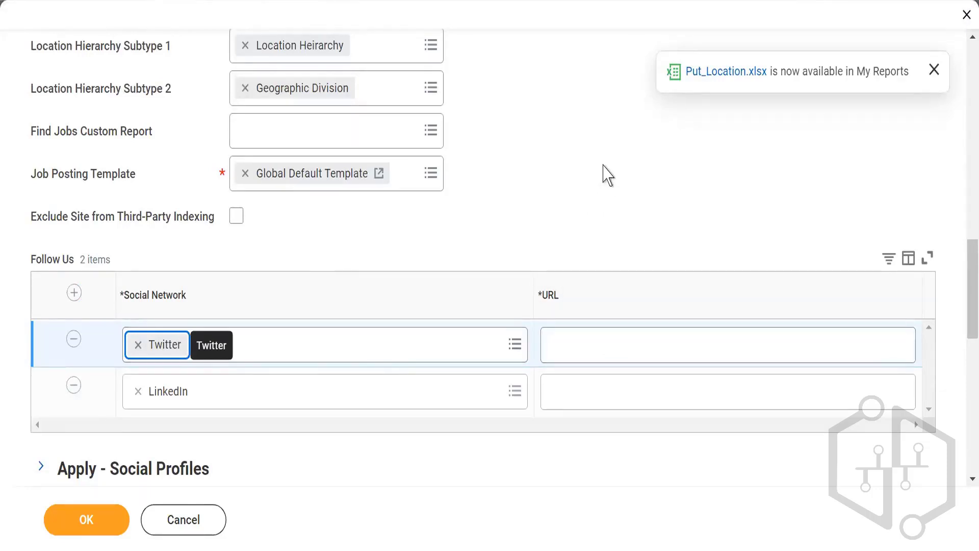
pyautogui.click(933, 70)
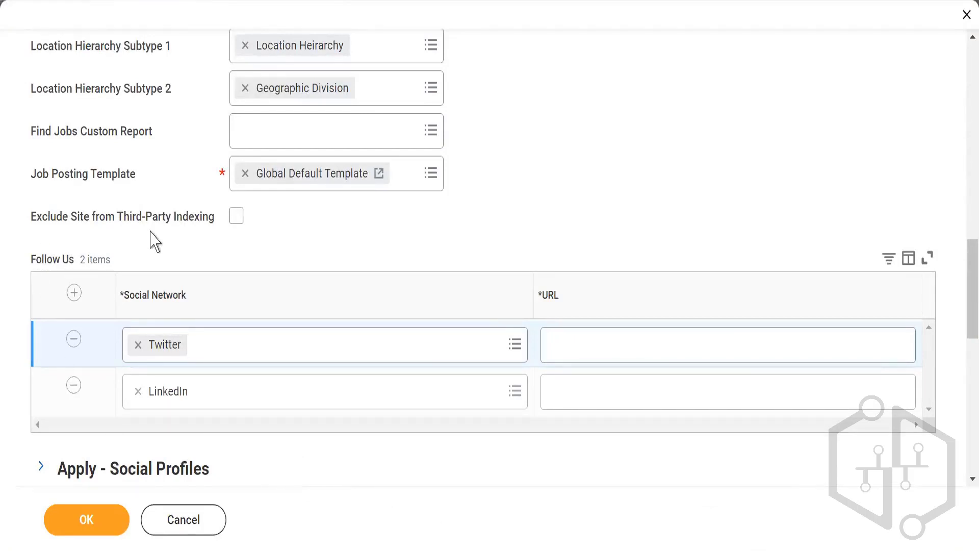
# Review the Apply - Social Profiles options, try enabling Apply With SEEK, clear it again and collapse the section.
pyautogui.scroll(-2, 134, 242)
pyautogui.scroll(-4, 109, 271)
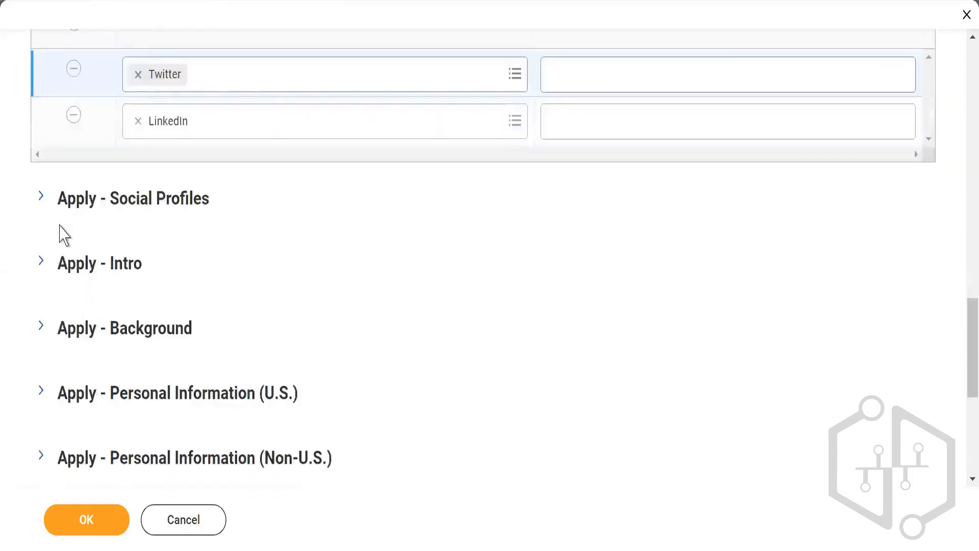
pyautogui.click(42, 202)
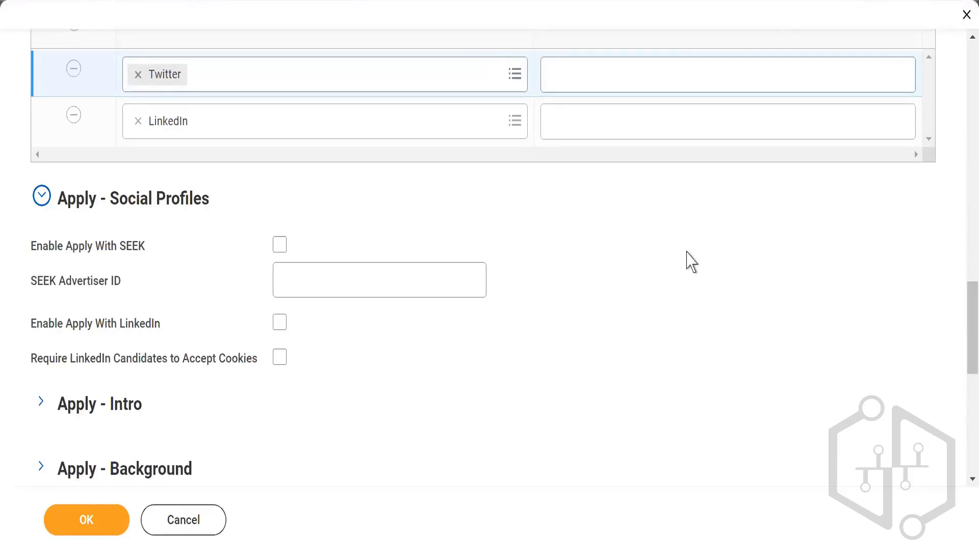
pyautogui.click(278, 247)
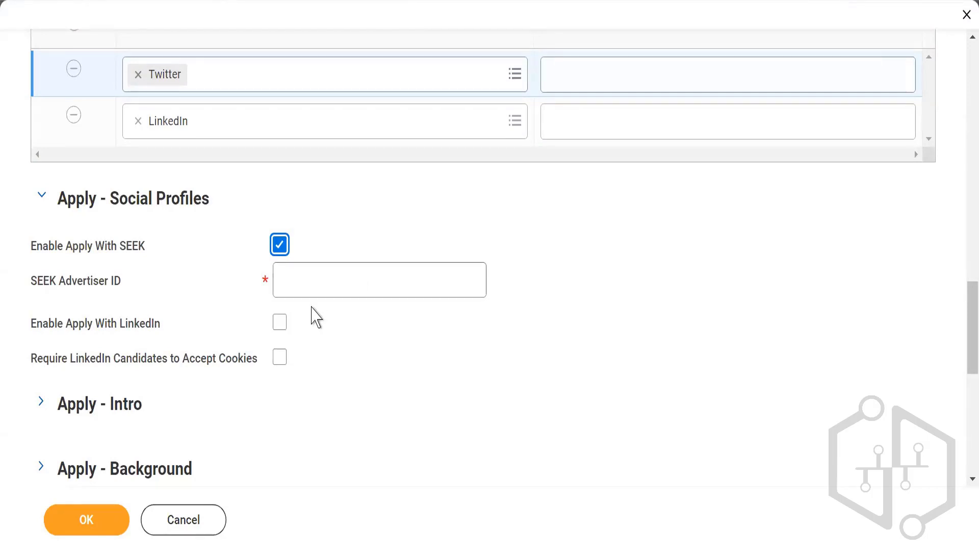
pyautogui.click(280, 252)
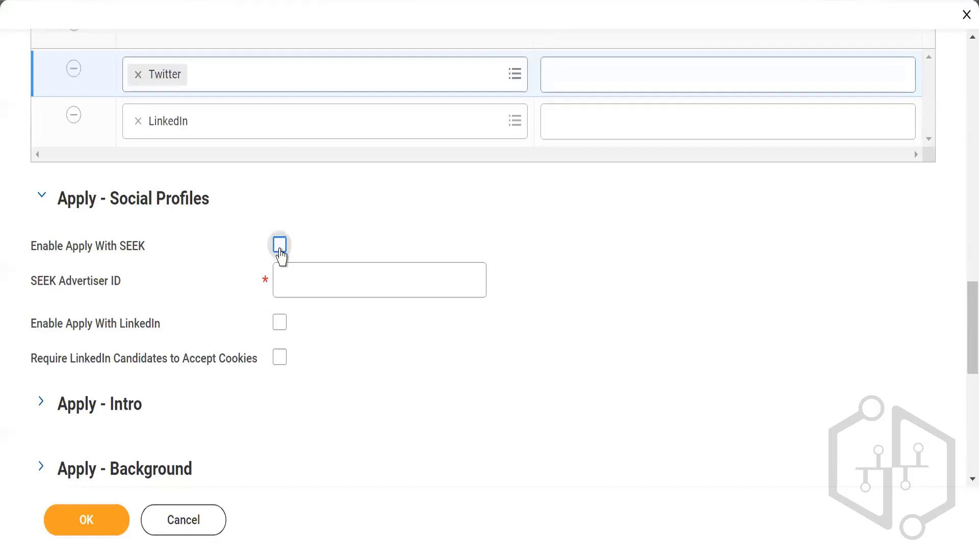
pyautogui.click(43, 198)
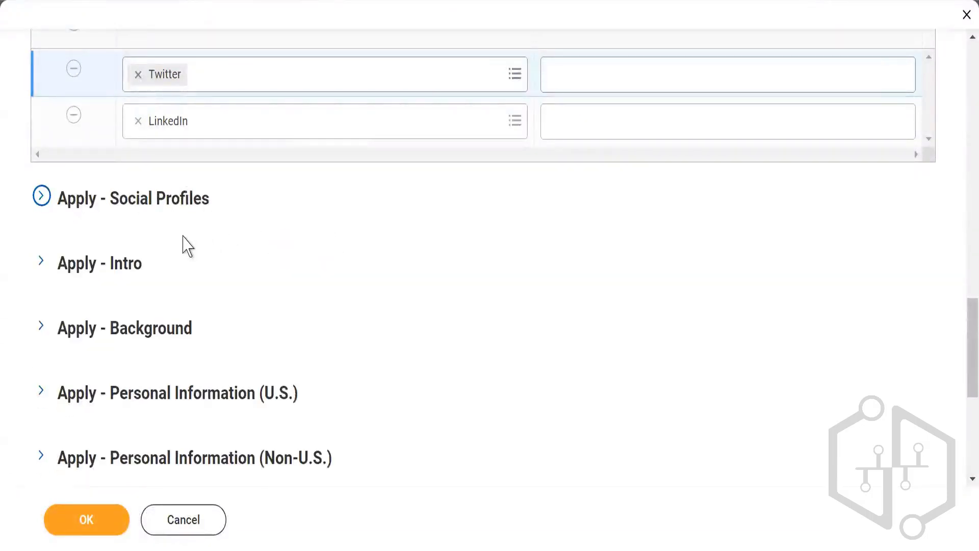
# In Apply - Intro, set How Did You Hear About Us? to the Social Network sources Facebook, LinkedIn and Twitter.
pyautogui.click(41, 261)
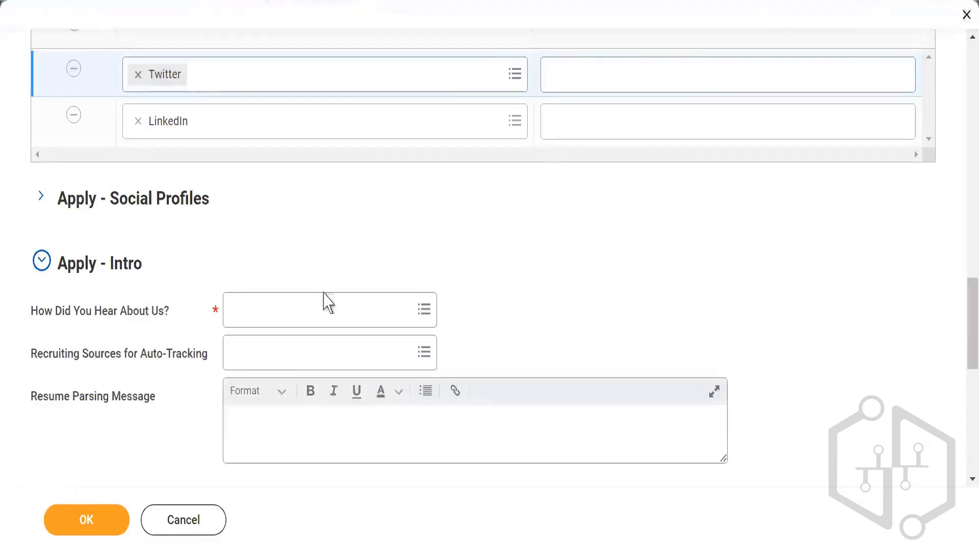
pyautogui.moveTo(417, 315)
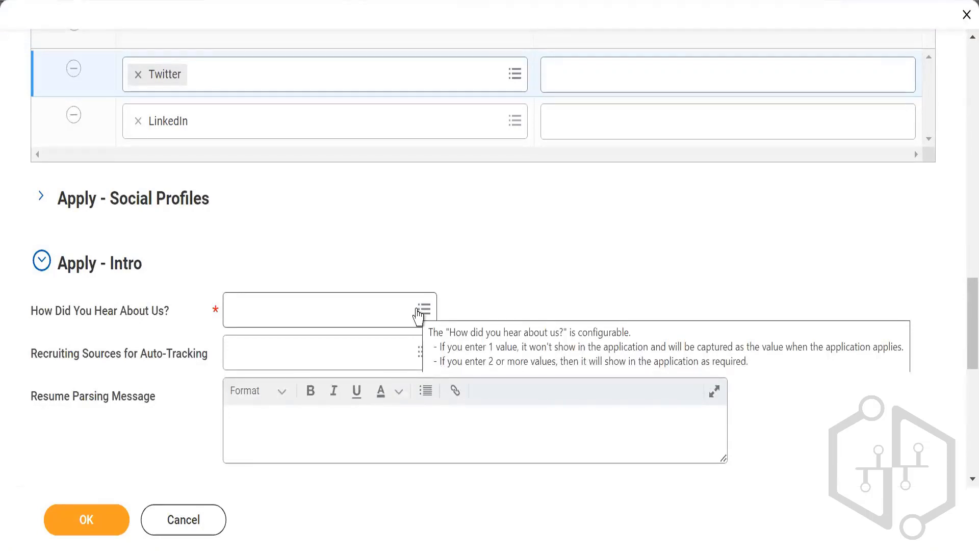
pyautogui.click(417, 315)
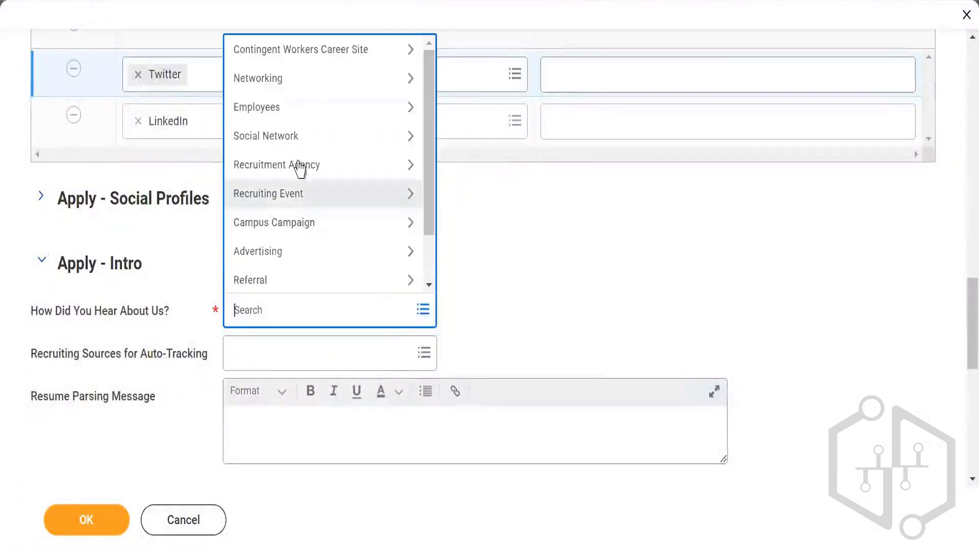
pyautogui.click(301, 141)
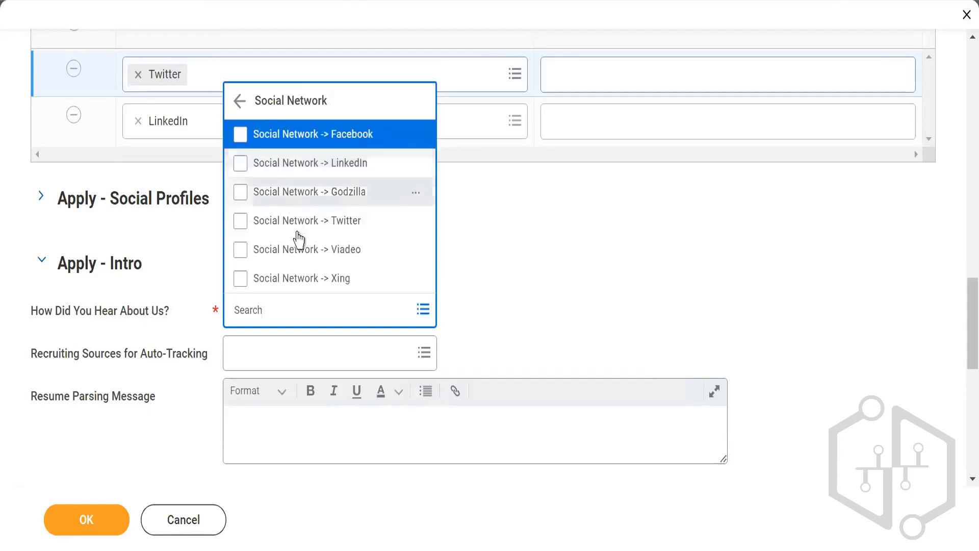
pyautogui.click(311, 142)
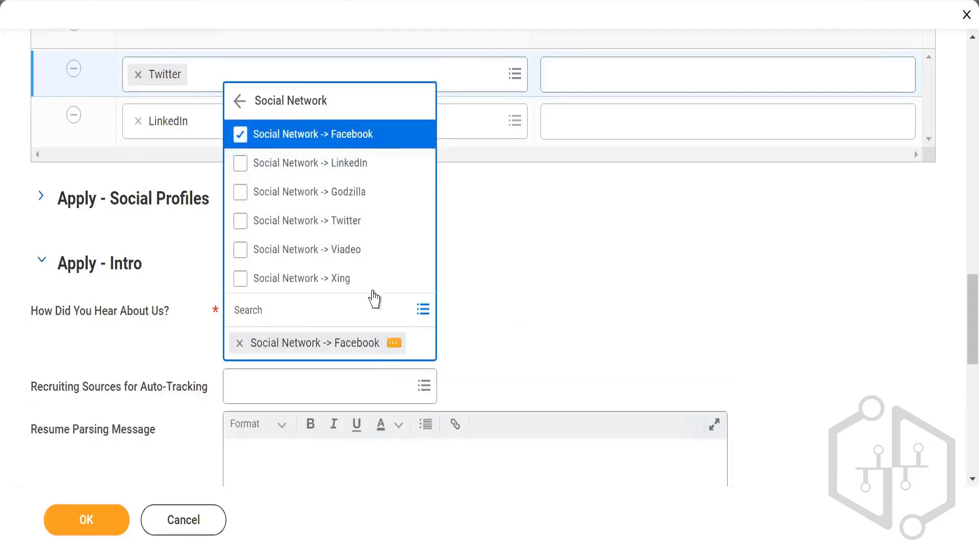
pyautogui.click(341, 169)
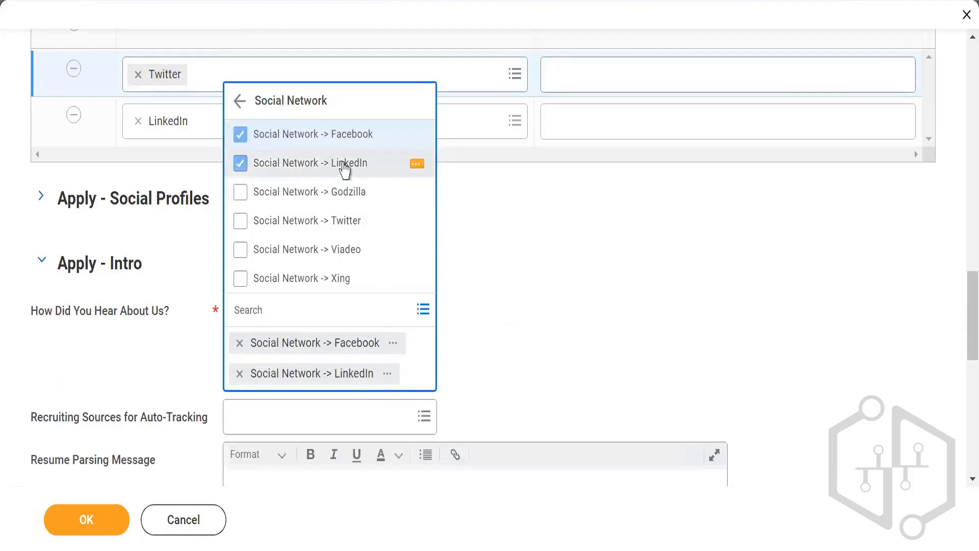
pyautogui.click(348, 222)
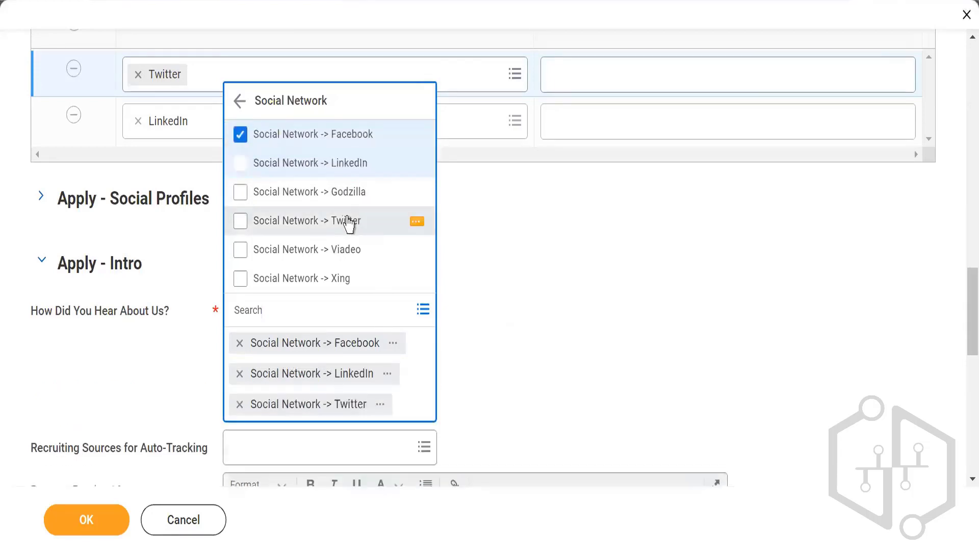
pyautogui.click(643, 270)
pyautogui.scroll(-2, 586, 306)
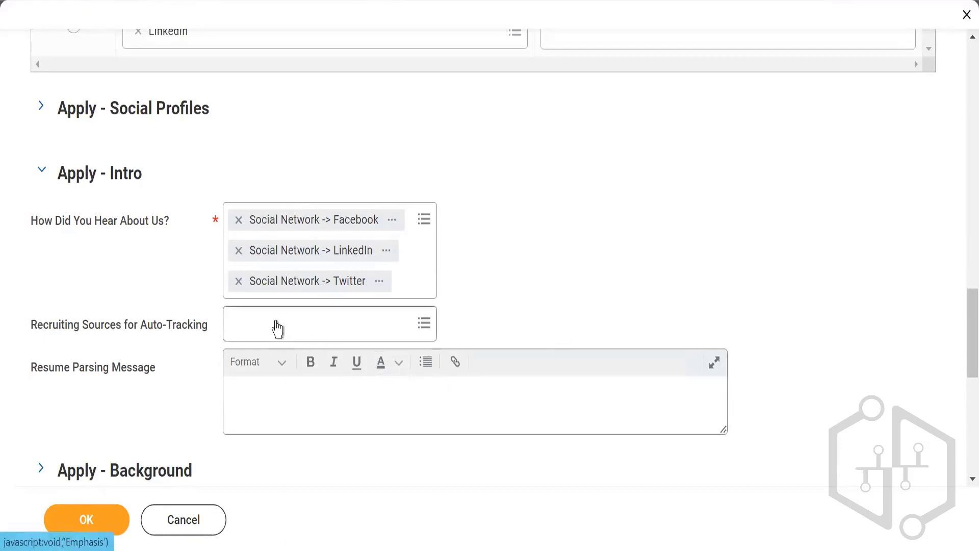
# View the source categories offered for Recruiting Sources for Auto-Tracking and the guidance hint of the Resume Parsing Message field.
pyautogui.click(416, 324)
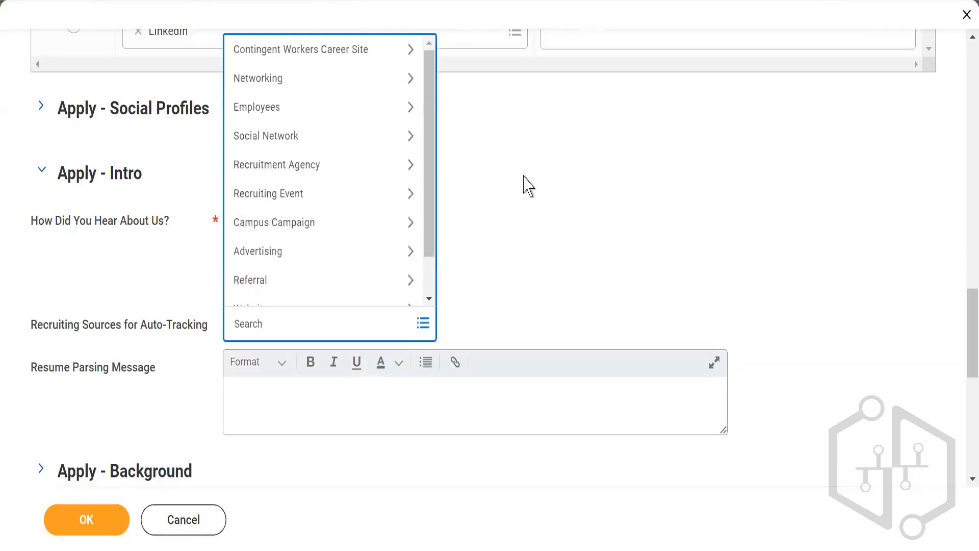
pyautogui.scroll(-2, 525, 186)
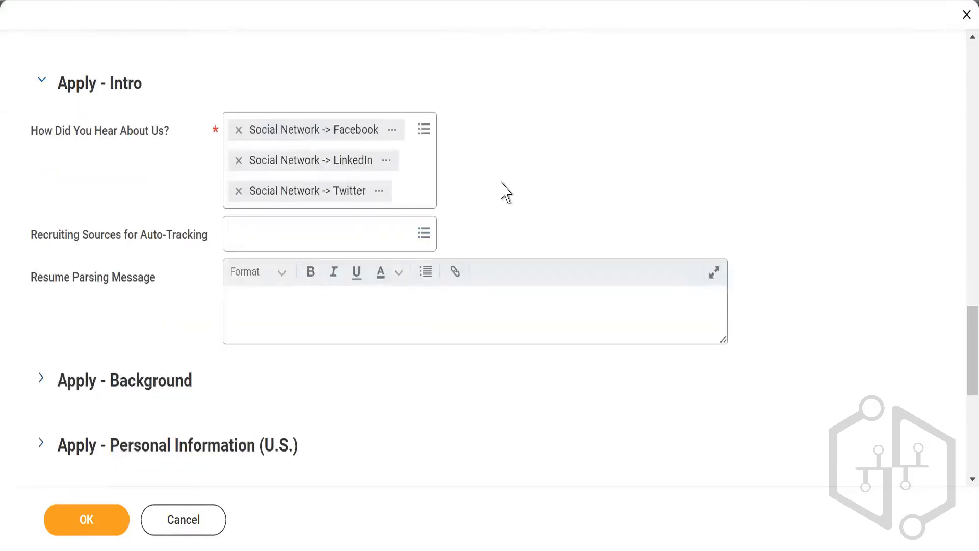
pyautogui.click(351, 310)
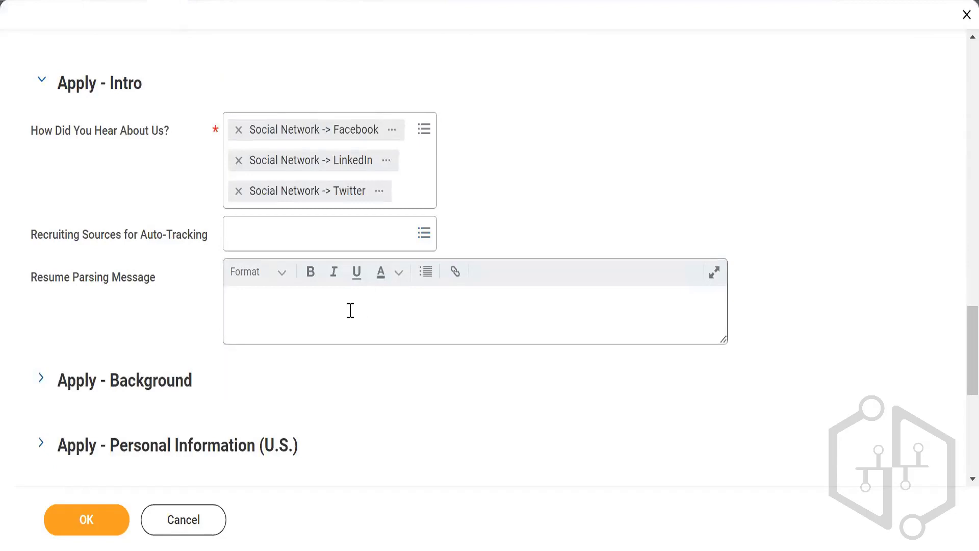
pyautogui.moveTo(350, 310)
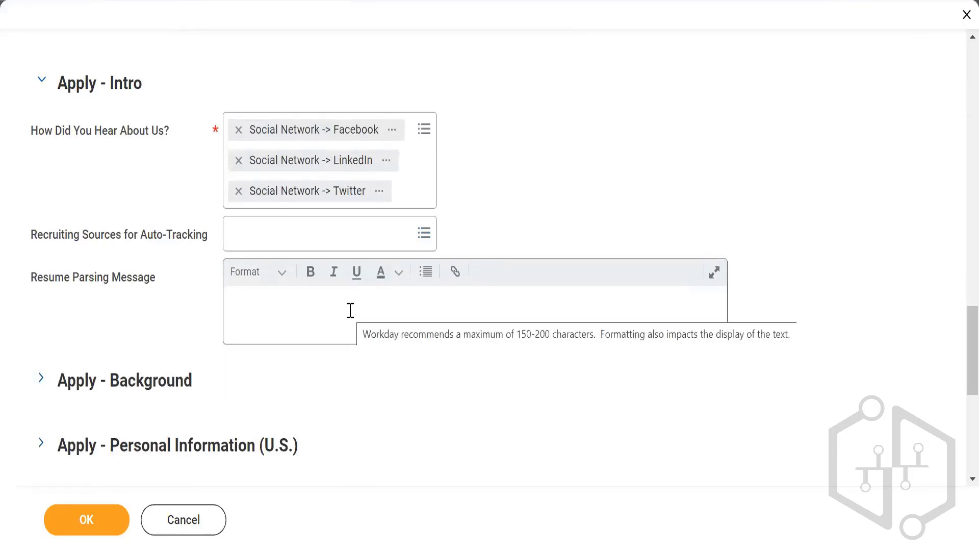
# Enter the Resume Parsing Message "Please include your resume for automatically populating the details".
pyautogui.click(337, 312)
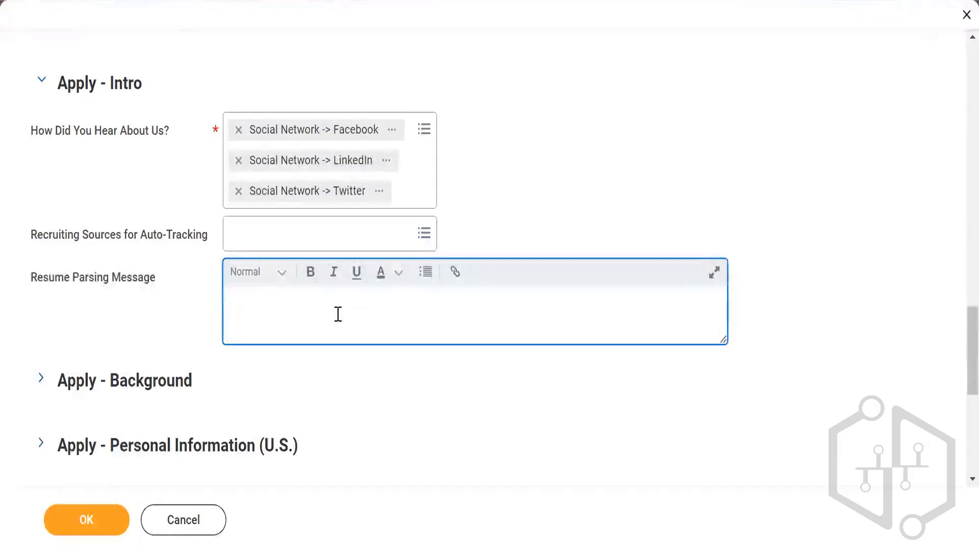
pyautogui.write('Please share ')
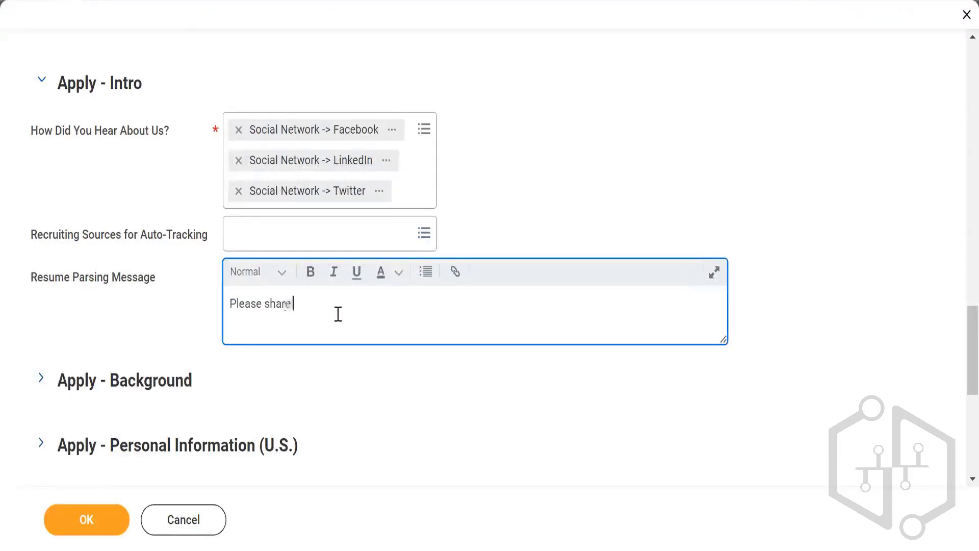
pyautogui.write('ur')
pyautogui.press('BackSpace')
pyautogui.press('BackSpace')
pyautogui.write('your deatils')
pyautogui.press('BackSpace')
pyautogui.press('BackSpace')
pyautogui.press('BackSpace')
pyautogui.press('BackSpace')
pyautogui.press('BackSpace')
pyautogui.press('BackSpace')
pyautogui.press('BackSpace')
pyautogui.press('BackSpace')
pyautogui.press('BackSpace')
pyautogui.press('BackSpace')
pyautogui.press('BackSpace')
pyautogui.press('BackSpace')
pyautogui.press('BackSpace')
pyautogui.press('BackSpace')
pyautogui.press('BackSpace')
pyautogui.press('BackSpace')
pyautogui.press('BackSpace')
pyautogui.press('BackSpace')
pyautogui.press('BackSpace')
pyautogui.write('inc')
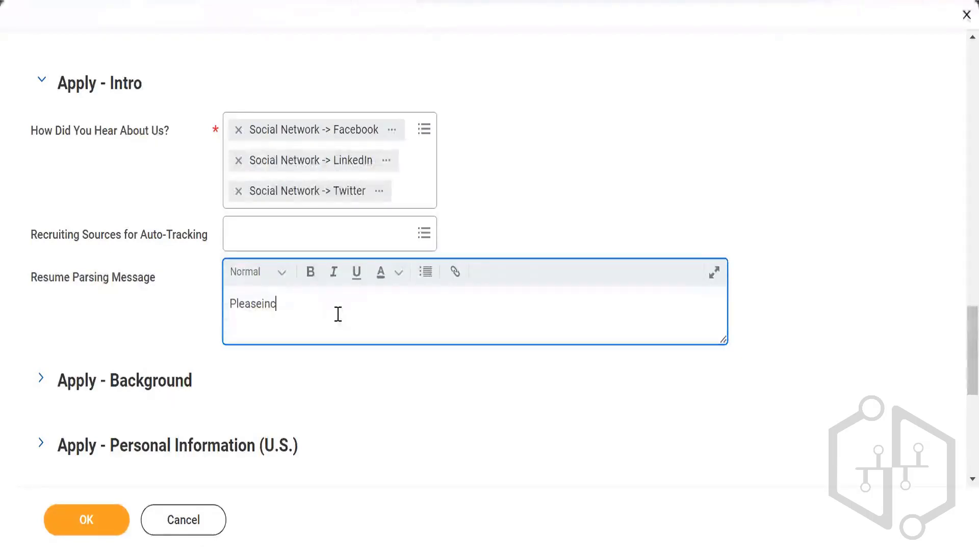
pyautogui.write('lude your resume')
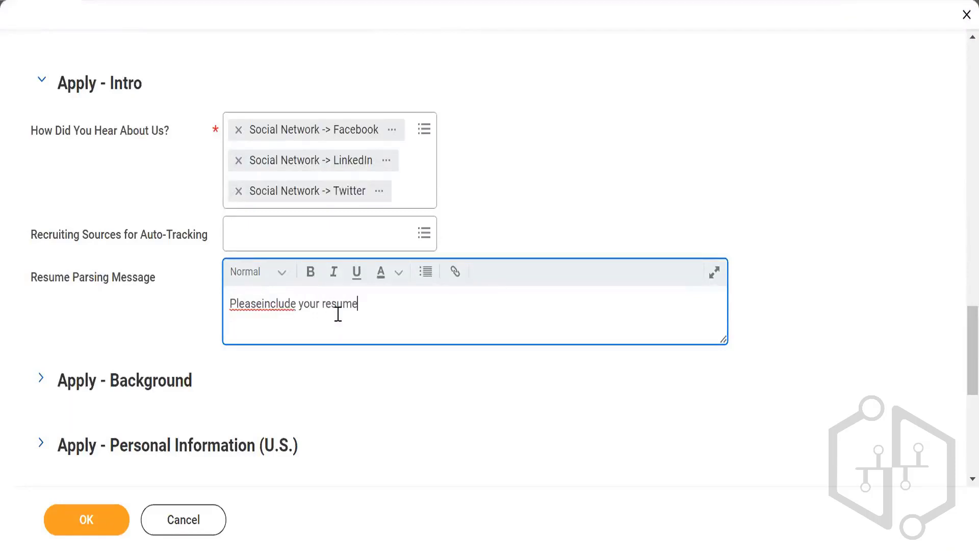
pyautogui.click(261, 304)
pyautogui.write('resume')
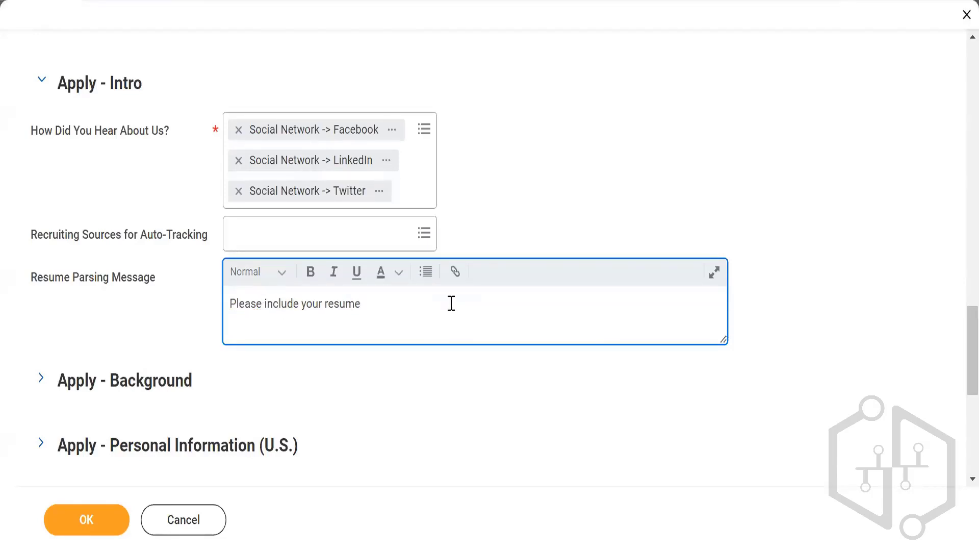
pyautogui.write(' for automatically')
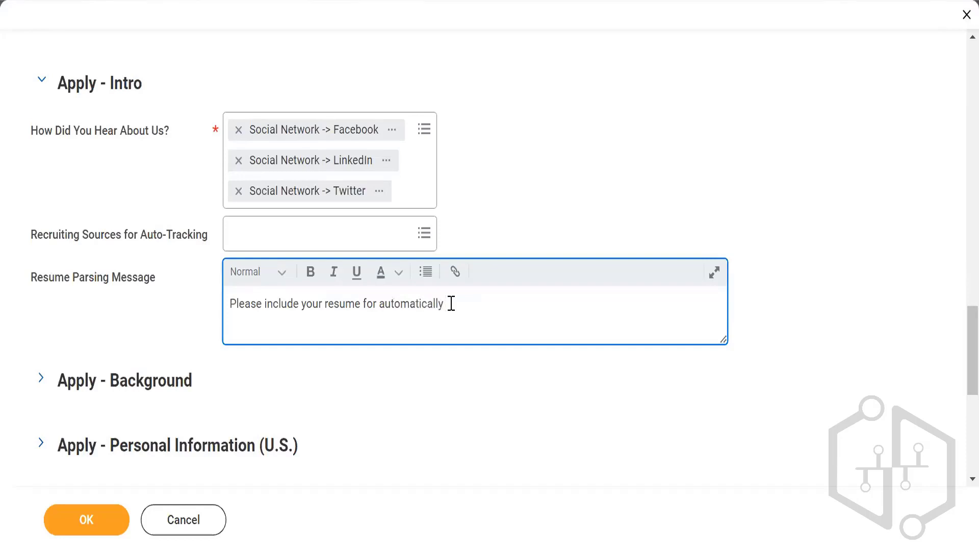
pyautogui.write(' populating the details')
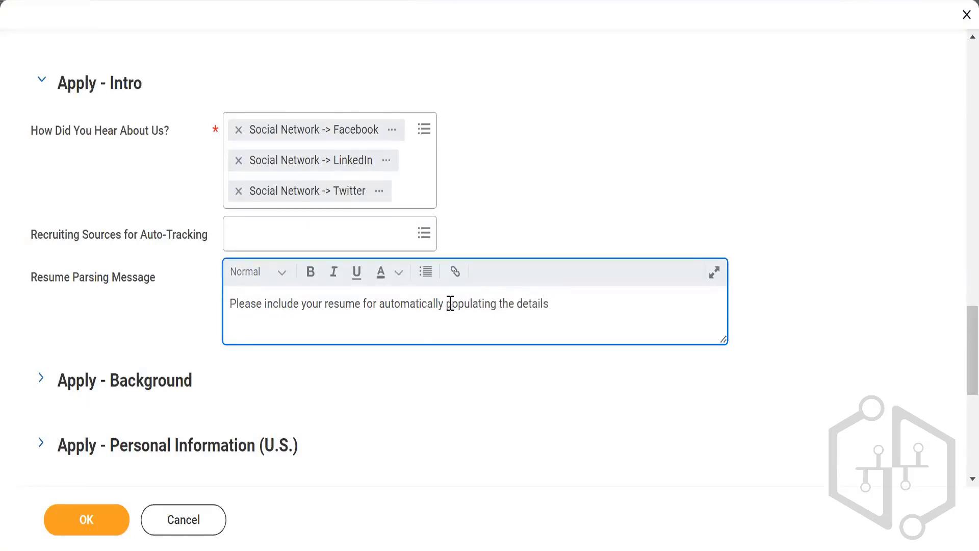
# In Apply - Background, add a Social Media entry with Facebook as the social network type, leaving its question text empty.
pyautogui.scroll(-2, 367, 342)
pyautogui.scroll(-4, 147, 288)
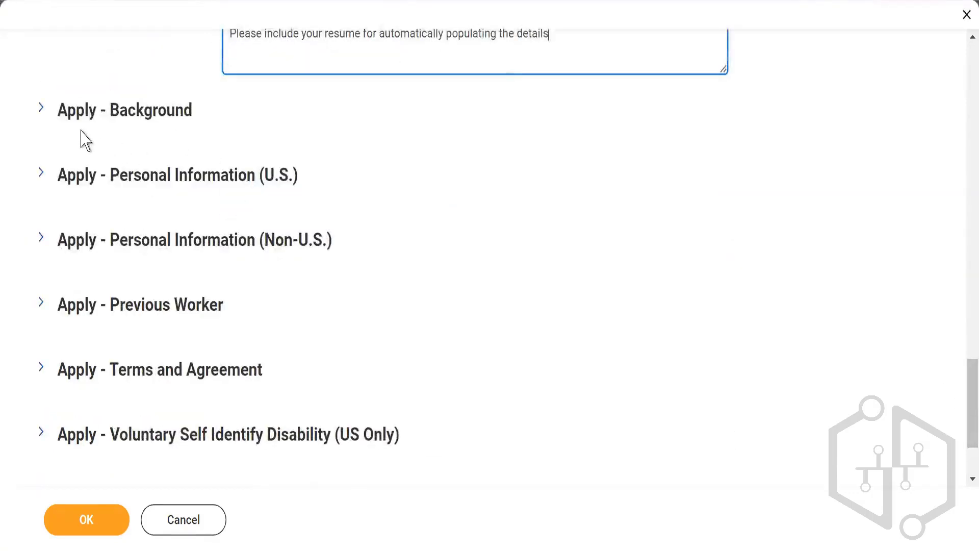
pyautogui.click(41, 108)
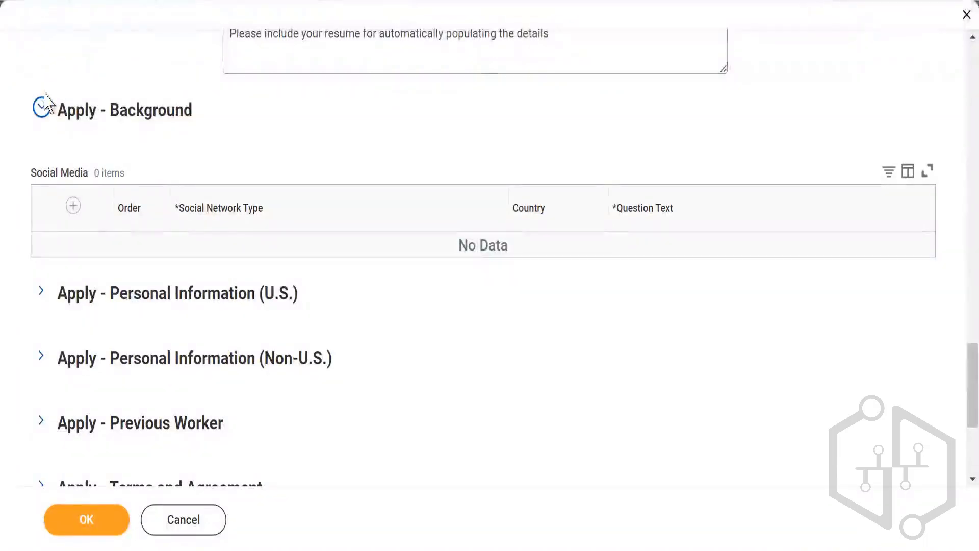
pyautogui.click(72, 209)
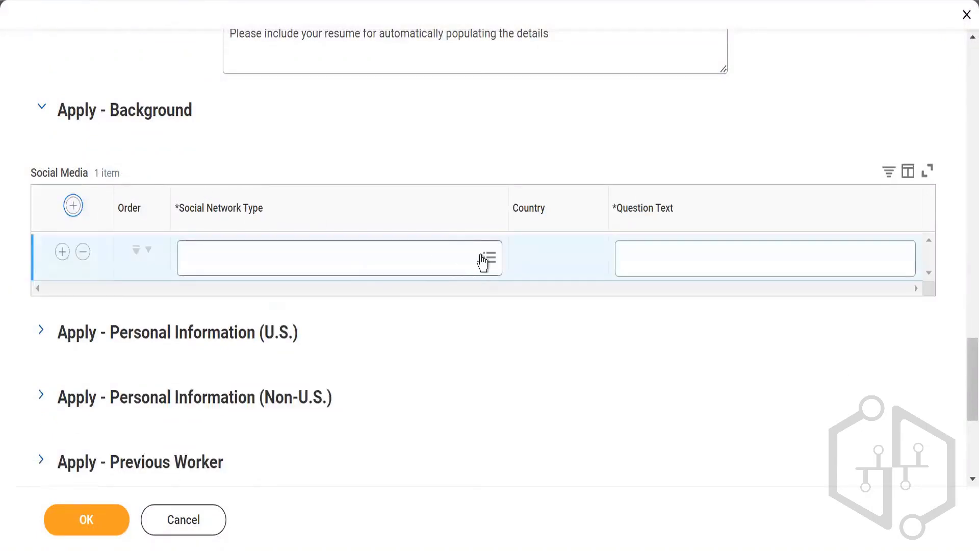
pyautogui.click(484, 261)
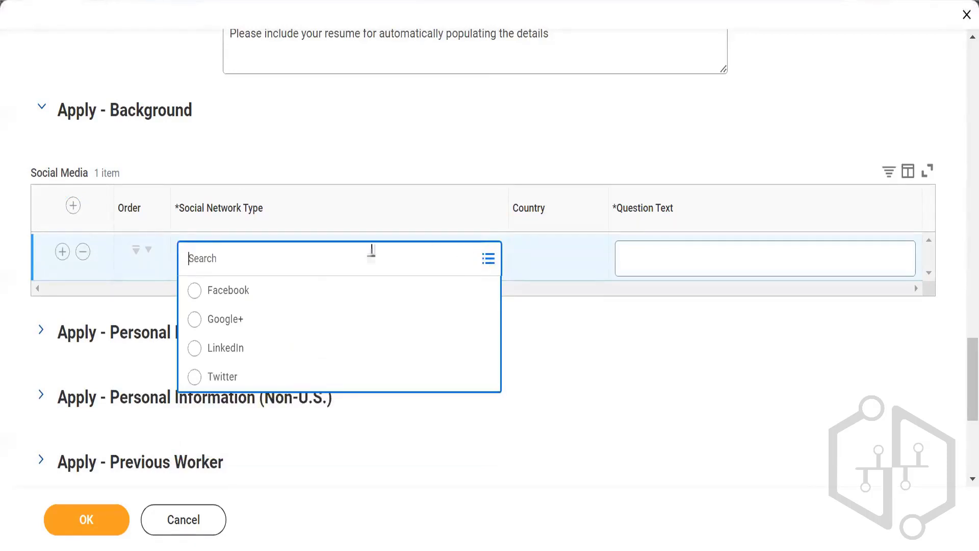
pyautogui.click(244, 291)
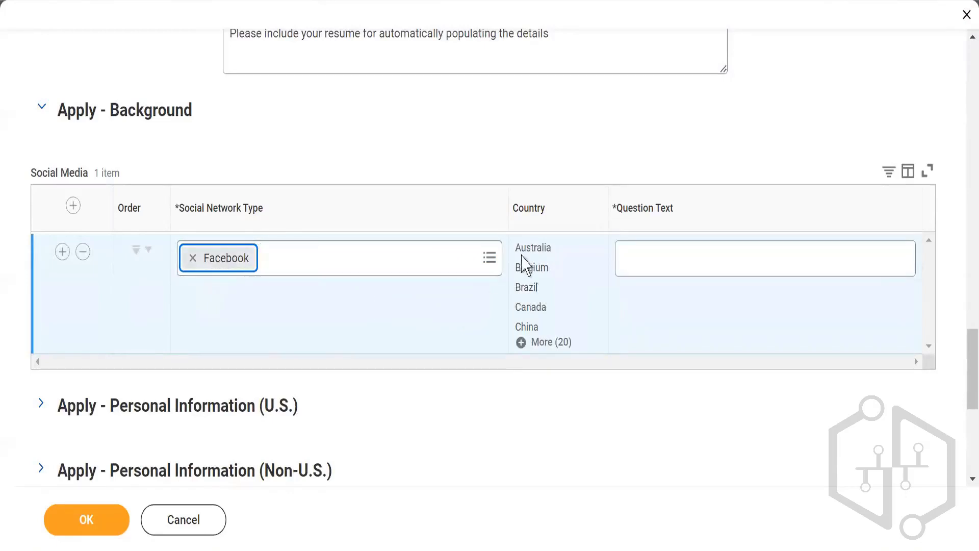
pyautogui.click(701, 257)
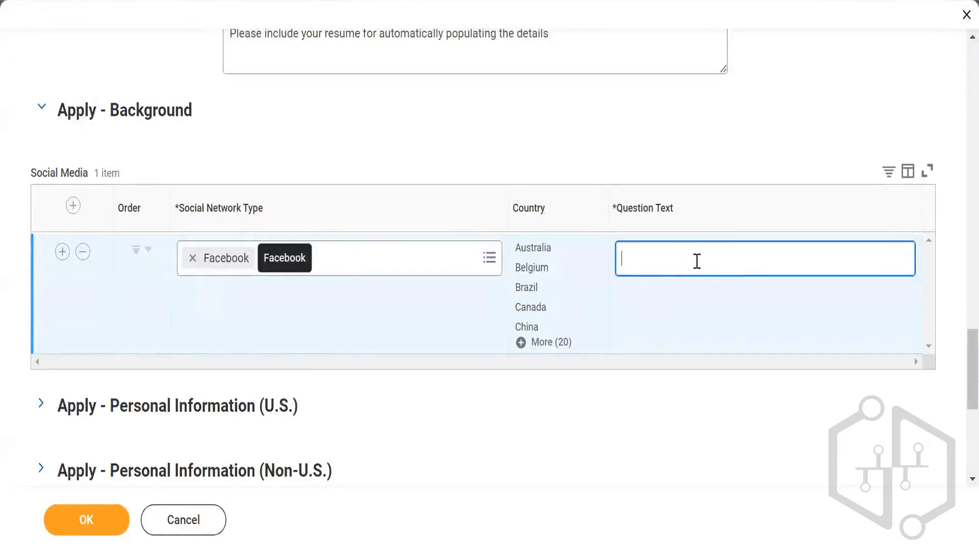
# Add Google+ and LinkedIn entries to the Social Media table, leaving their question texts empty.
pyautogui.click(73, 206)
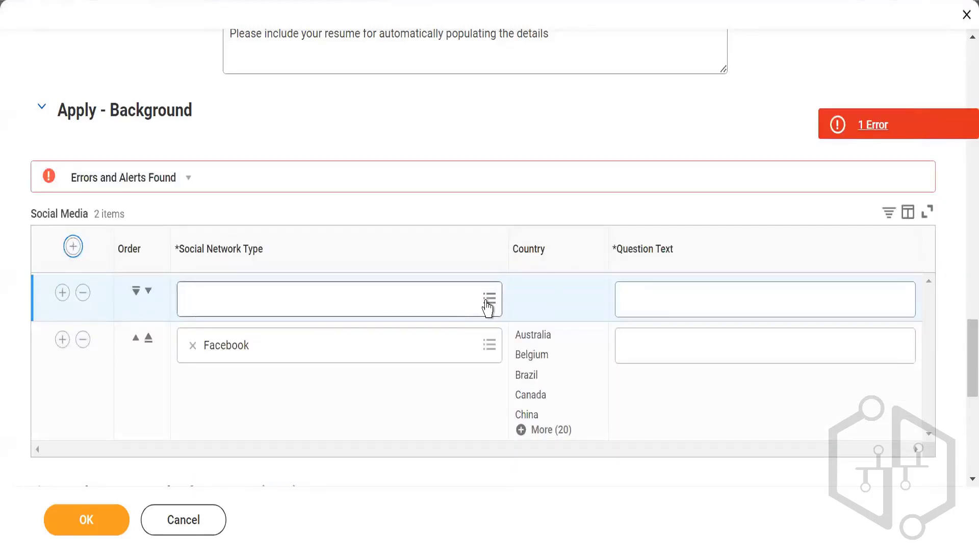
pyautogui.click(487, 302)
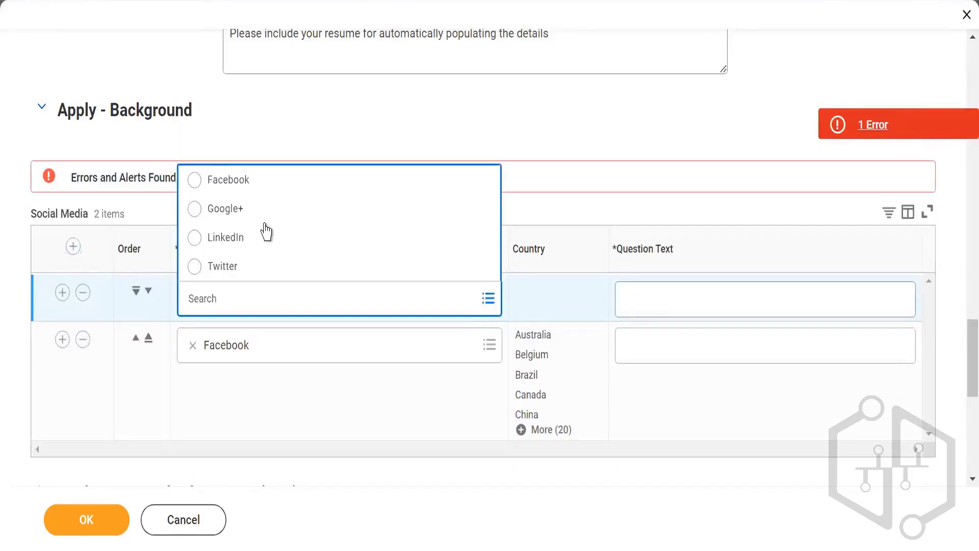
pyautogui.click(225, 209)
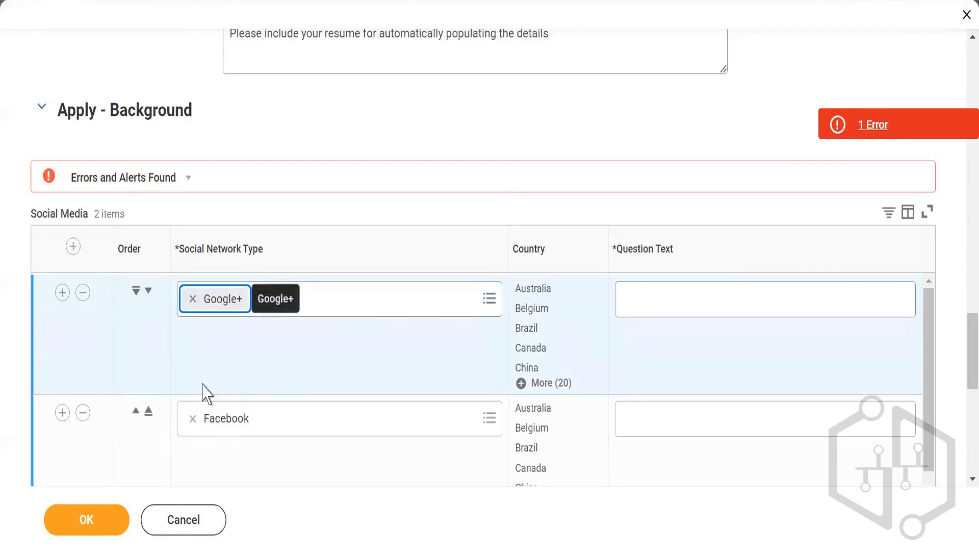
pyautogui.click(72, 246)
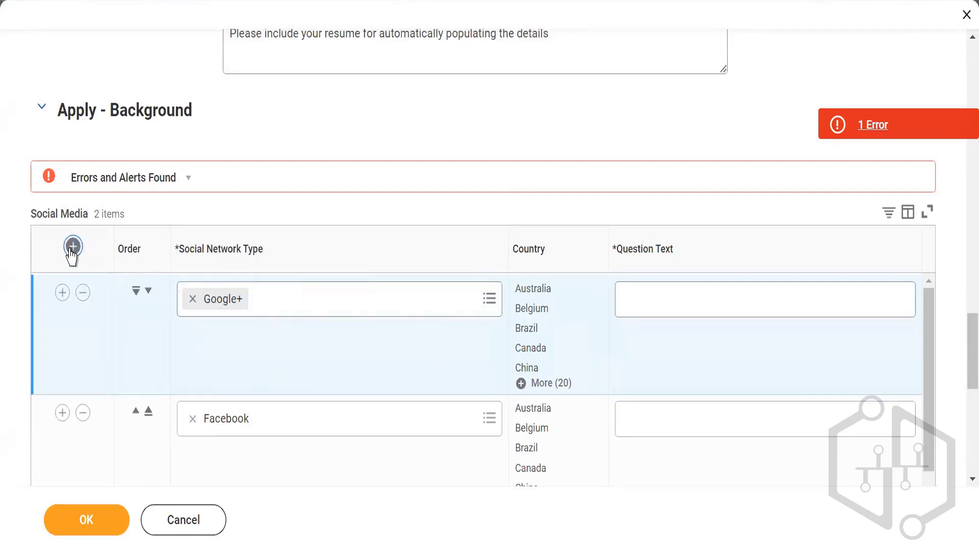
pyautogui.click(279, 301)
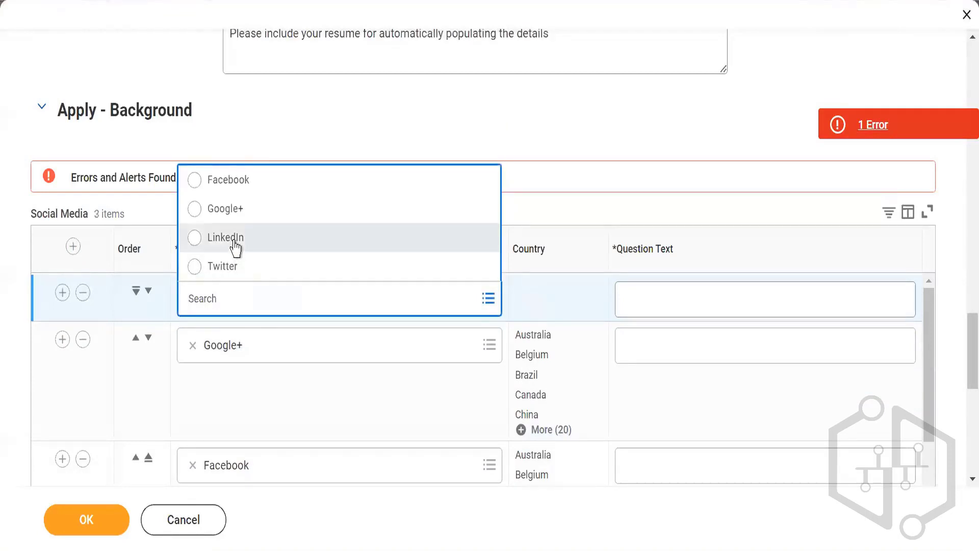
pyautogui.click(235, 247)
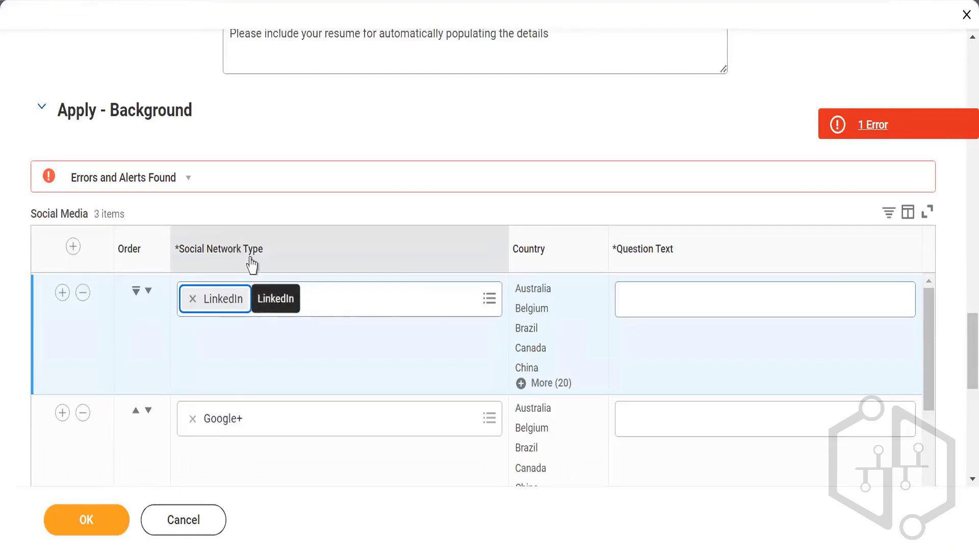
pyautogui.click(662, 301)
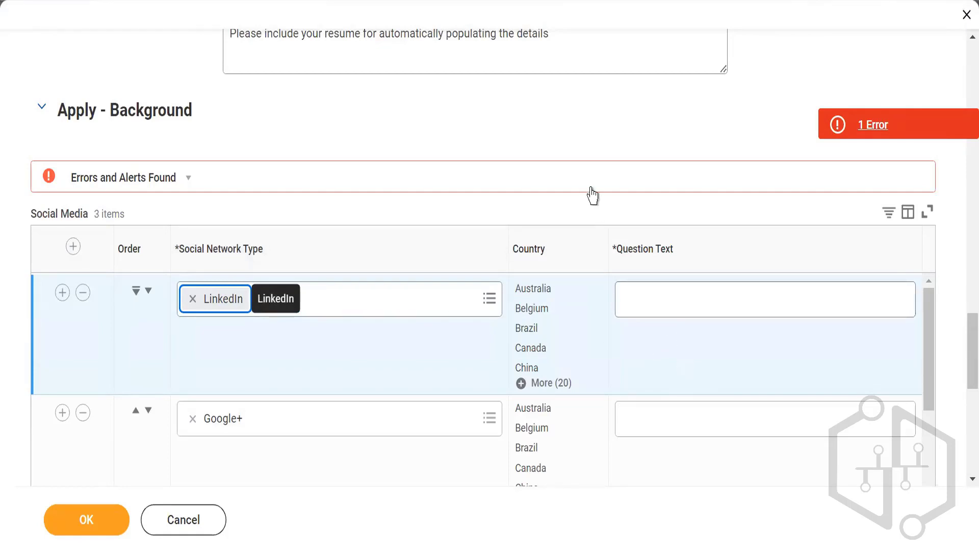
# In Apply - Personal Information (U.S.), add an entry with country United States of America and field Veterans Status, leaving the question text empty.
pyautogui.scroll(-2, 573, 197)
pyautogui.scroll(-3, 145, 277)
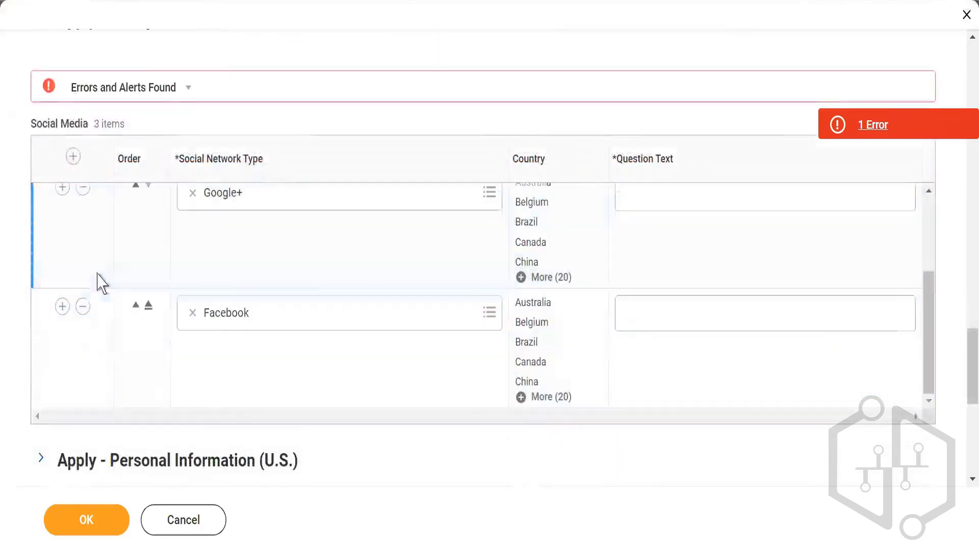
pyautogui.scroll(-2, 92, 331)
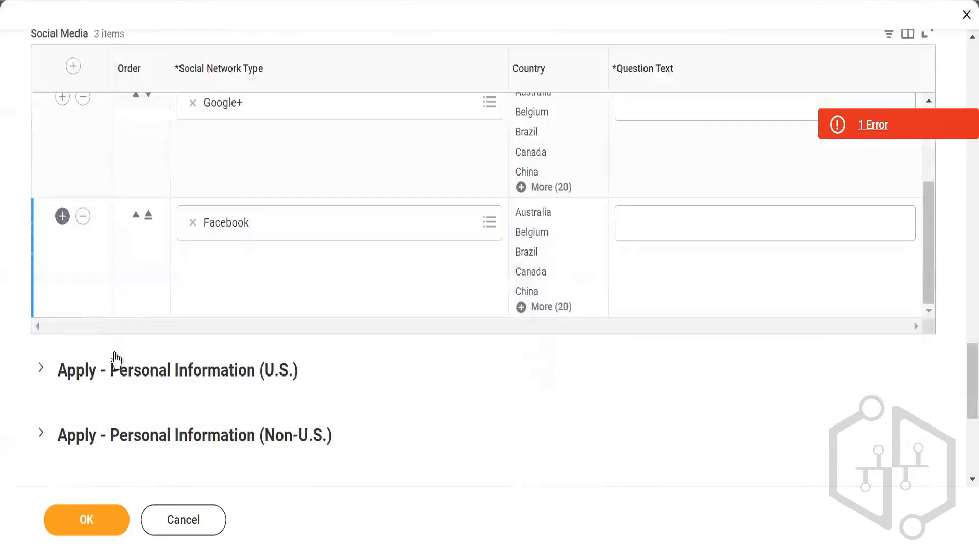
pyautogui.click(39, 369)
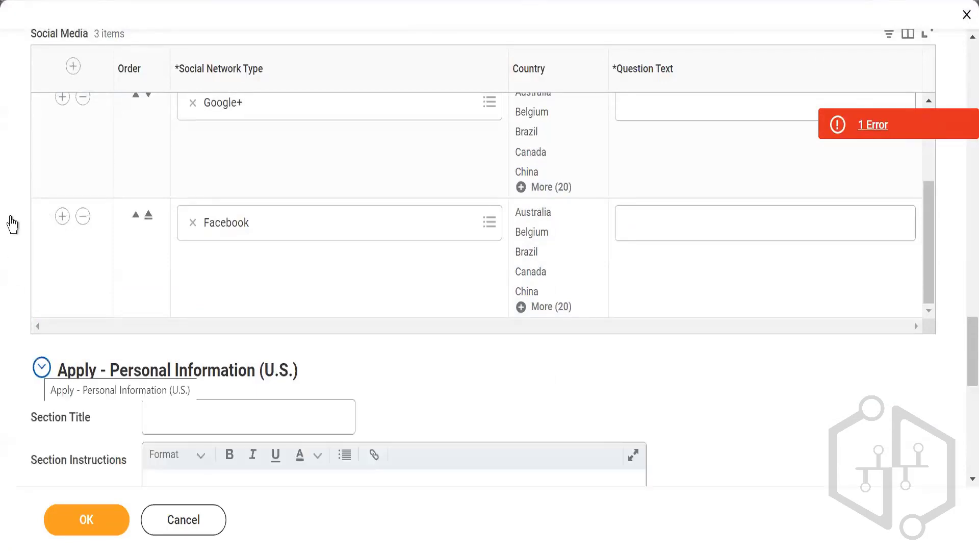
pyautogui.scroll(-4, 10, 225)
pyautogui.scroll(-4, 11, 234)
pyautogui.scroll(2, 17, 253)
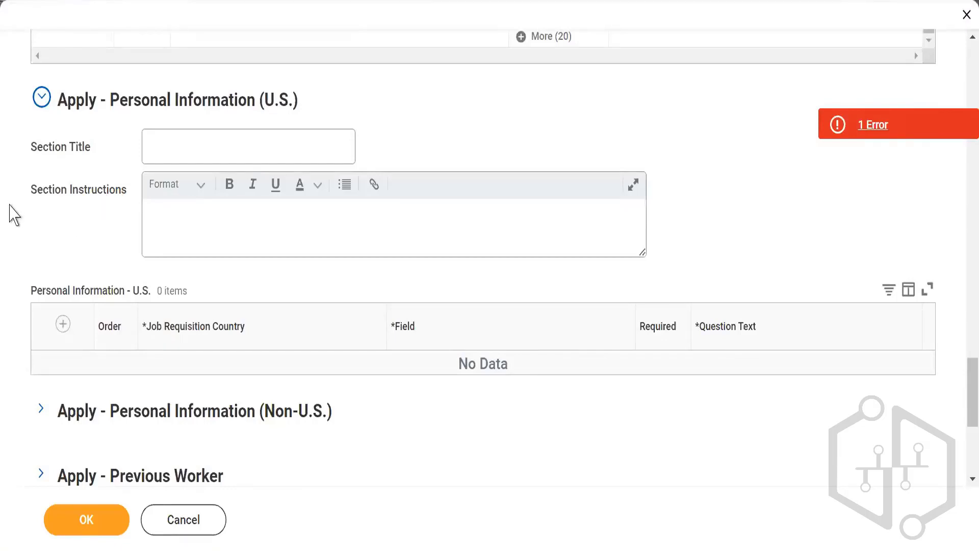
pyautogui.click(63, 330)
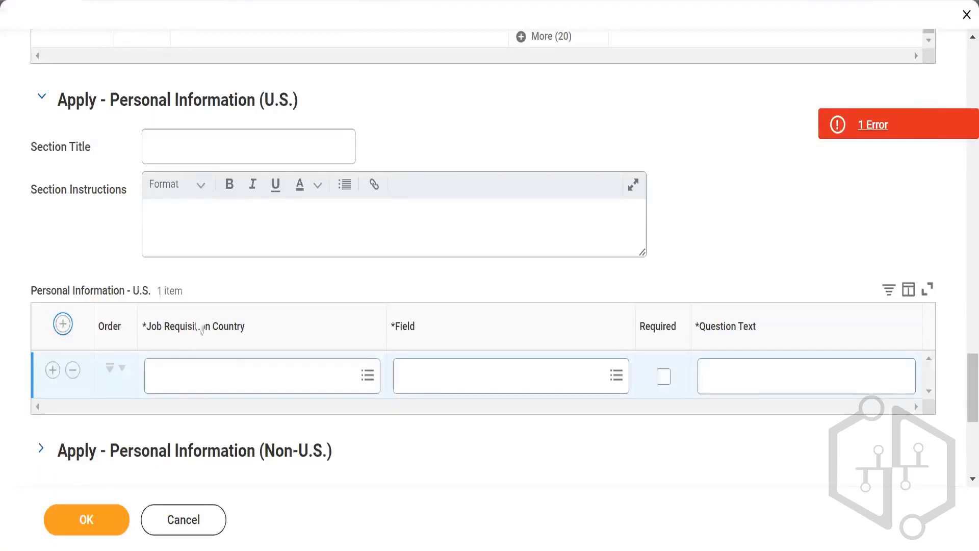
pyautogui.click(360, 382)
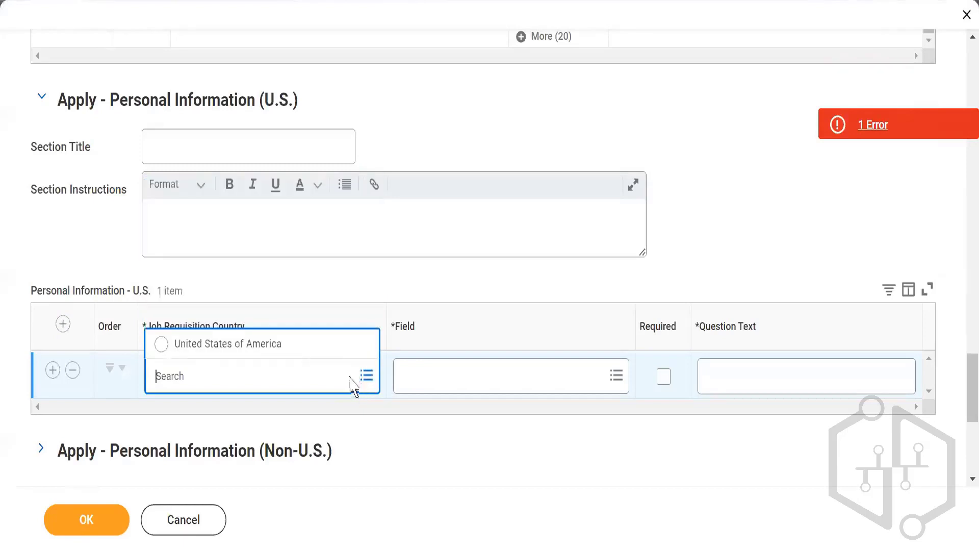
pyautogui.click(258, 343)
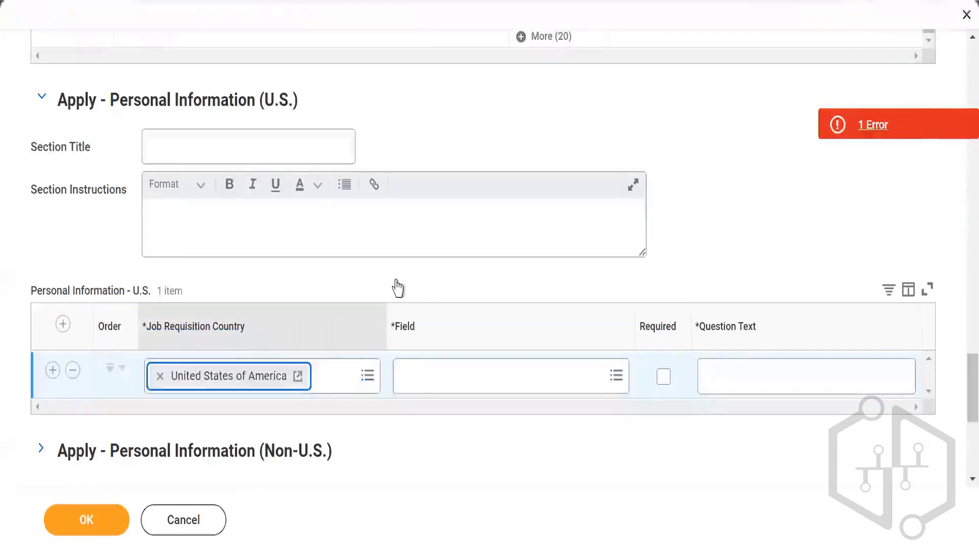
pyautogui.click(603, 378)
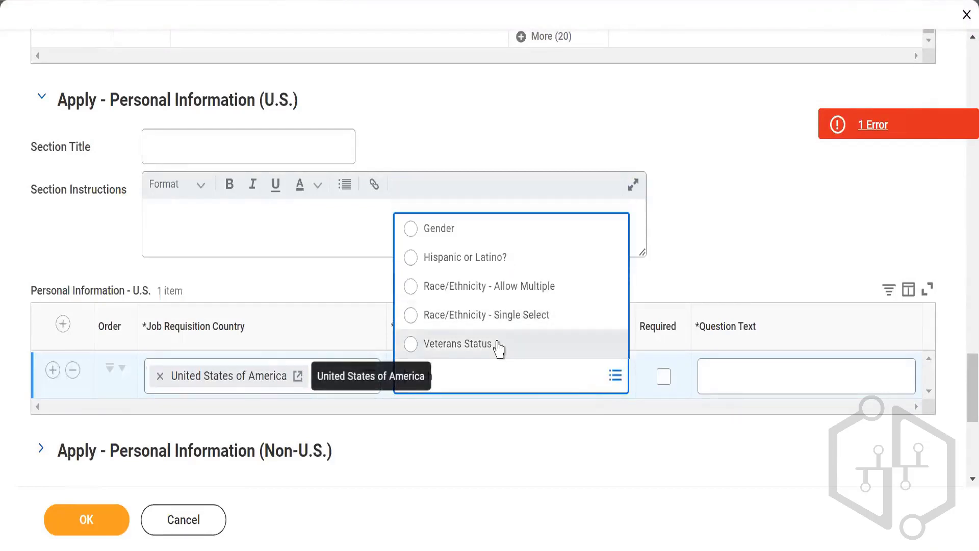
pyautogui.click(498, 348)
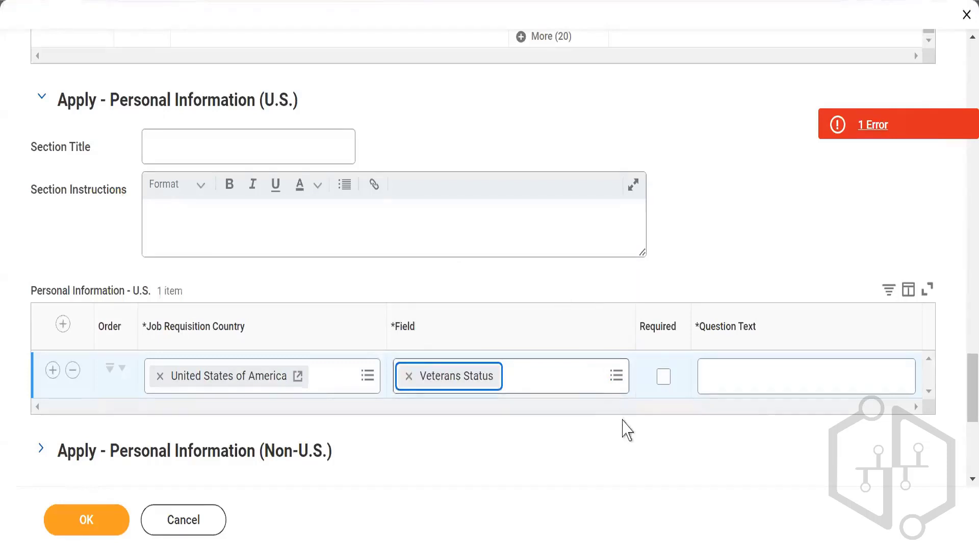
pyautogui.click(751, 380)
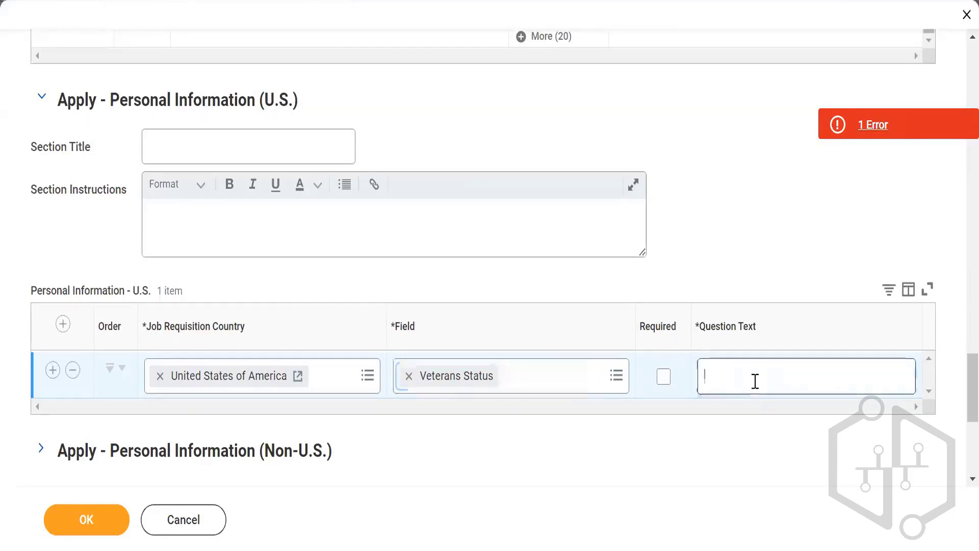
# Add a Personal Information - U.S. entry with country United States of America and field Gender.
pyautogui.click(64, 324)
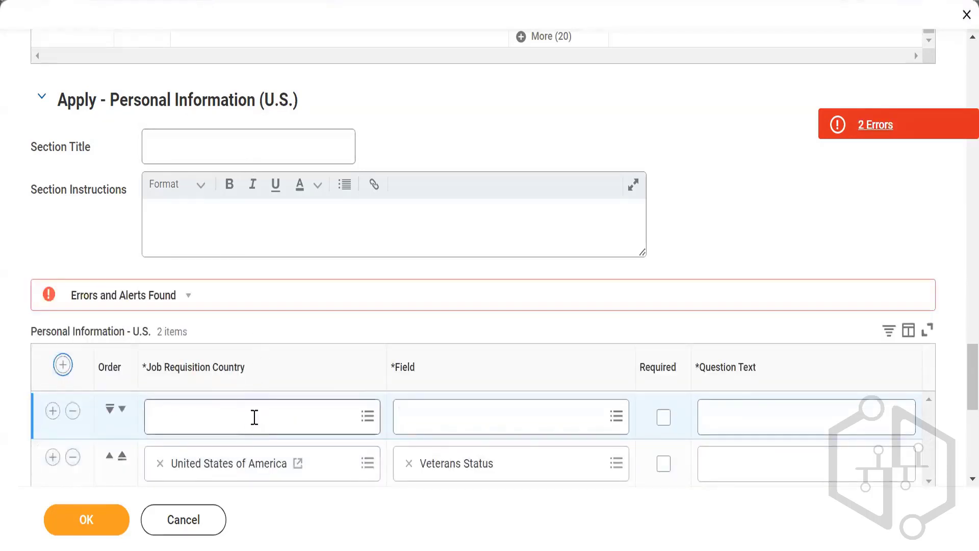
pyautogui.click(255, 417)
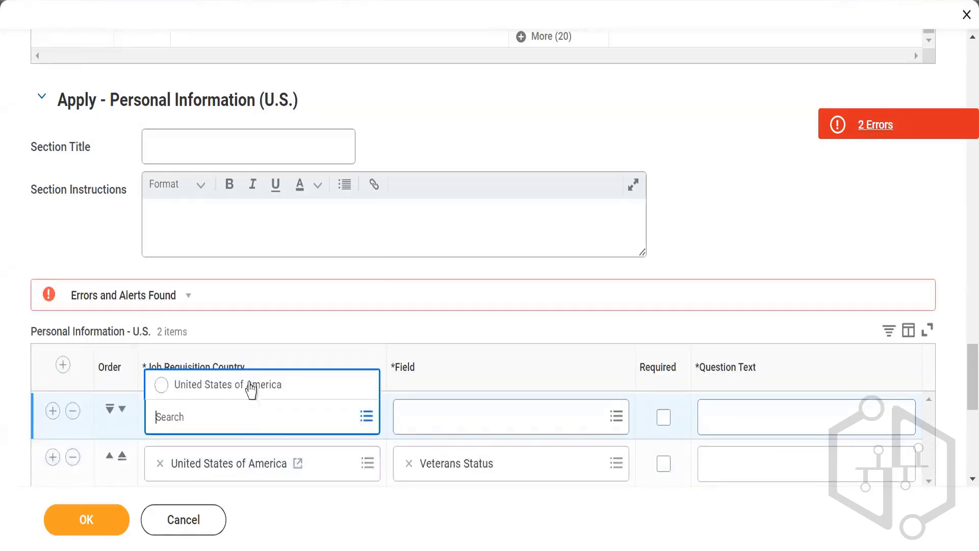
pyautogui.click(251, 387)
pyautogui.click(616, 423)
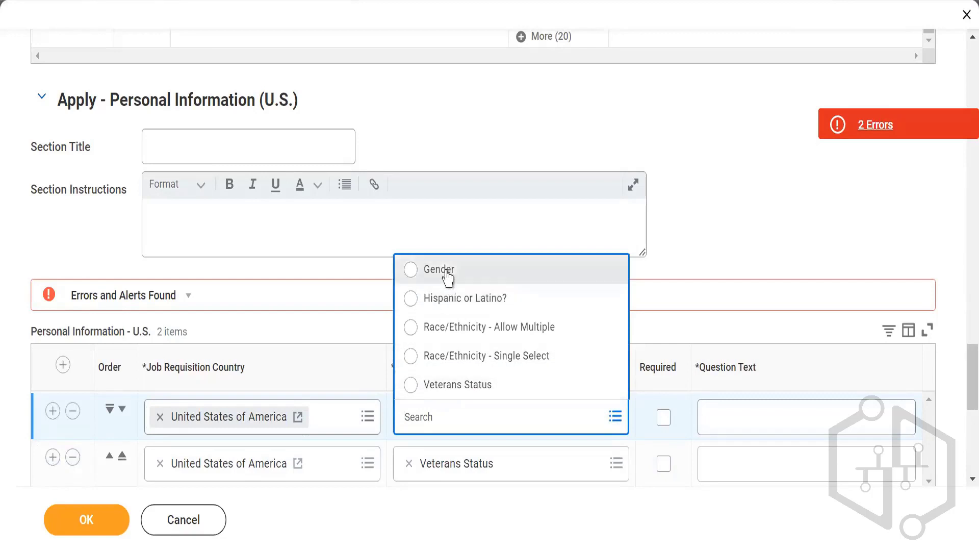
pyautogui.click(448, 276)
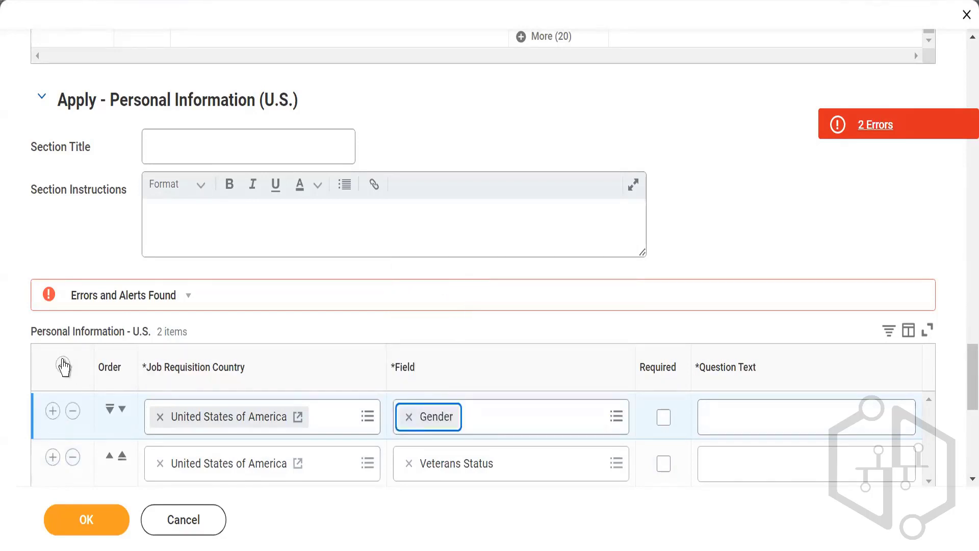
# Add a third Personal Information - U.S. entry with country United States of America, leaving its field and question text empty.
pyautogui.click(62, 365)
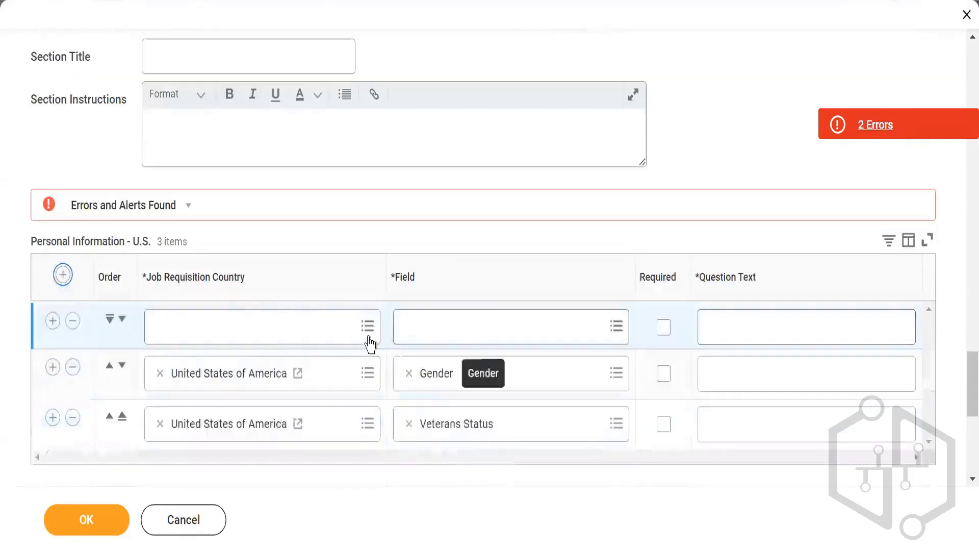
pyautogui.click(260, 334)
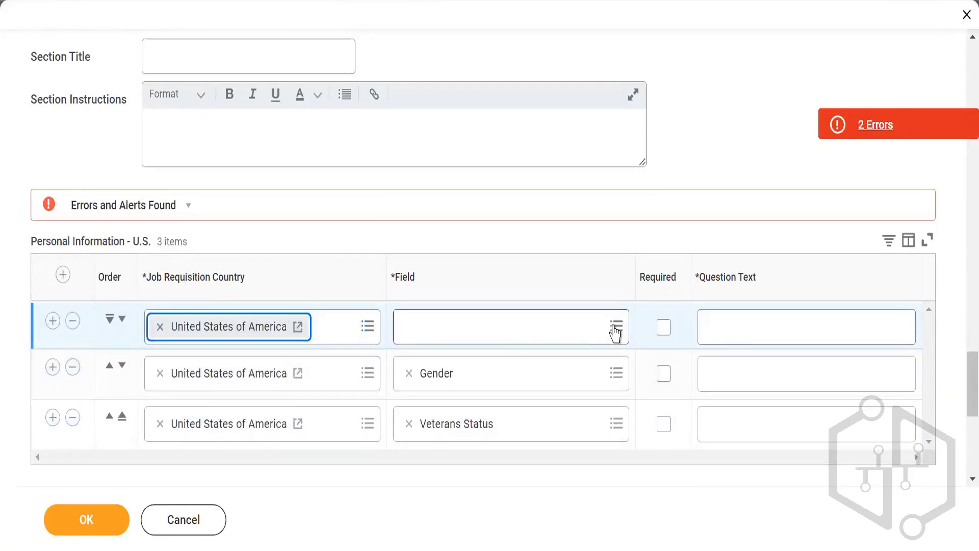
pyautogui.click(616, 329)
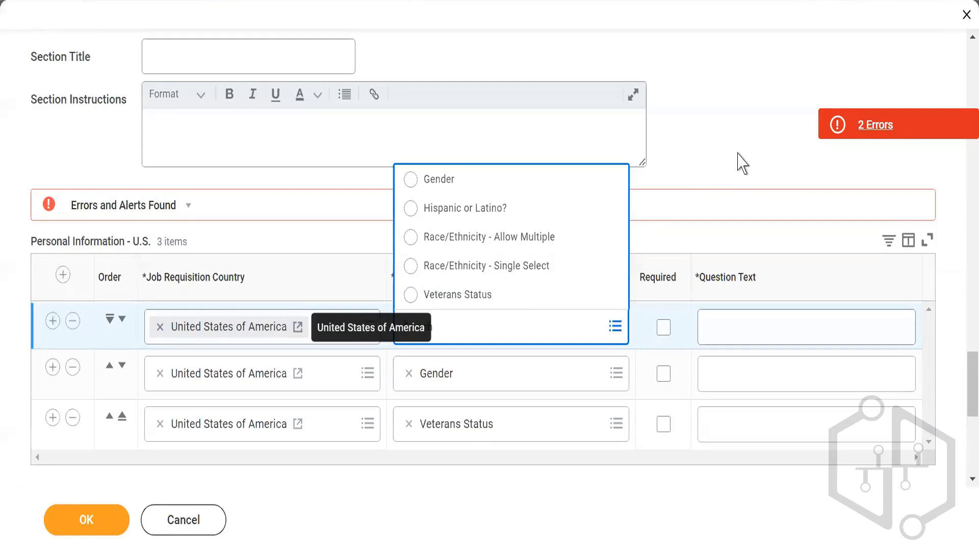
pyautogui.click(723, 329)
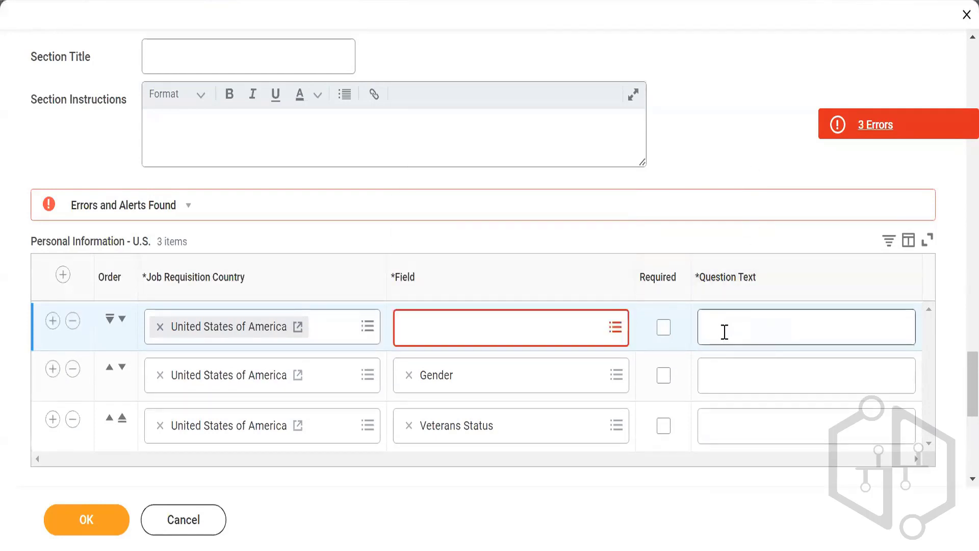
# In Apply - Personal Information (Non-U.S.), add a question text override entry for Date of Birth.
pyautogui.scroll(-2, 576, 427)
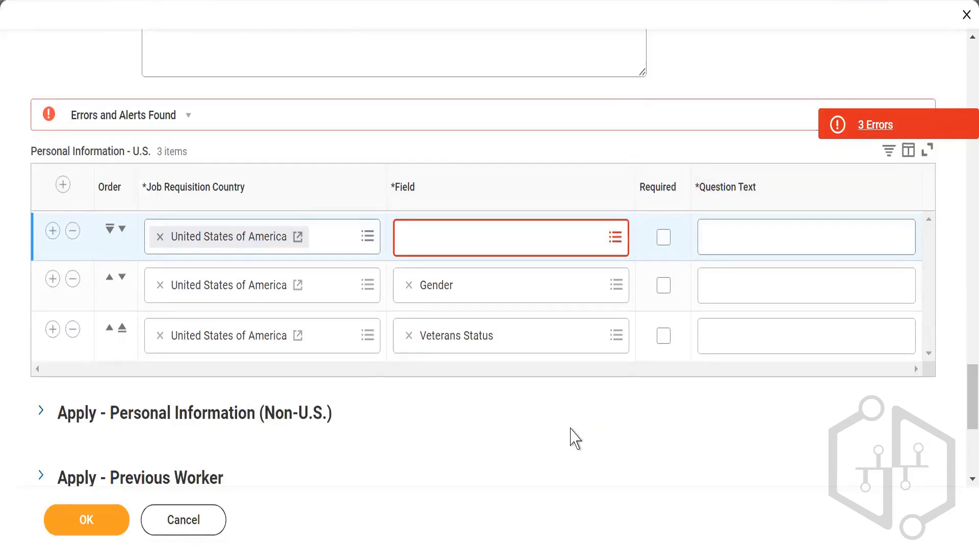
pyautogui.scroll(-2, 525, 419)
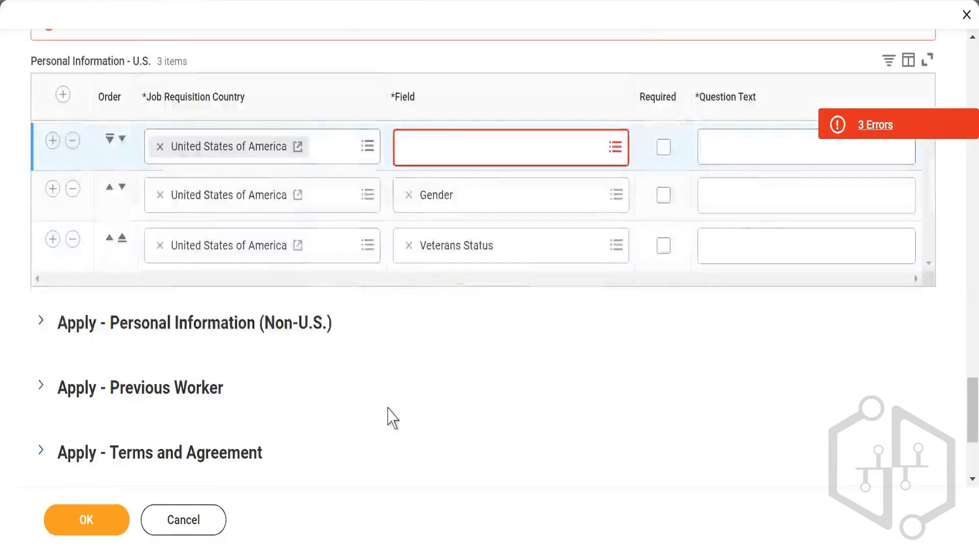
pyautogui.scroll(-2, 306, 413)
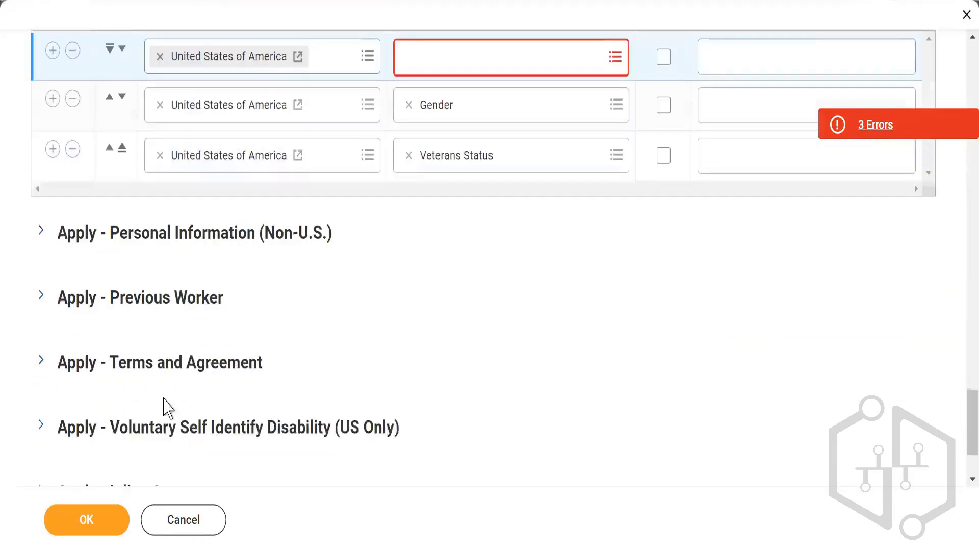
pyautogui.click(41, 230)
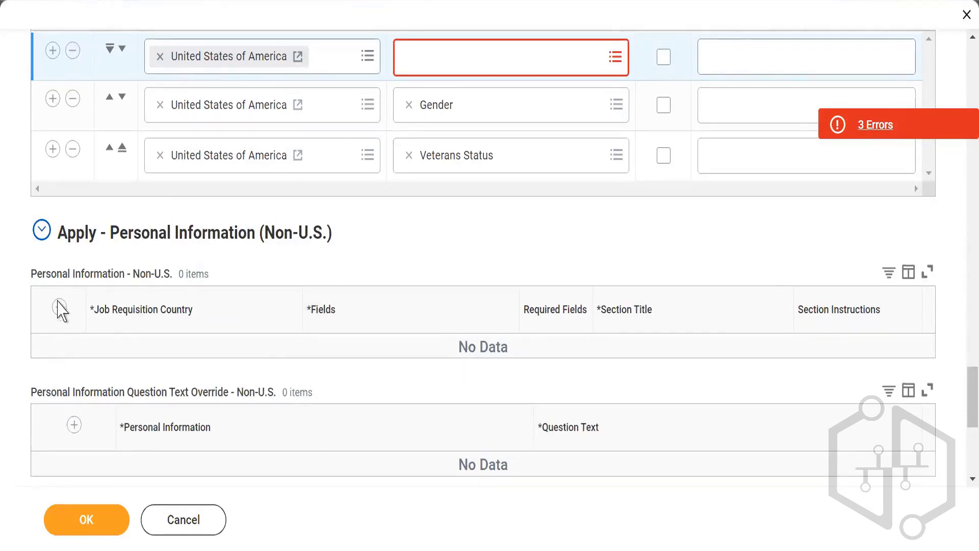
pyautogui.click(74, 424)
pyautogui.scroll(-3, 296, 368)
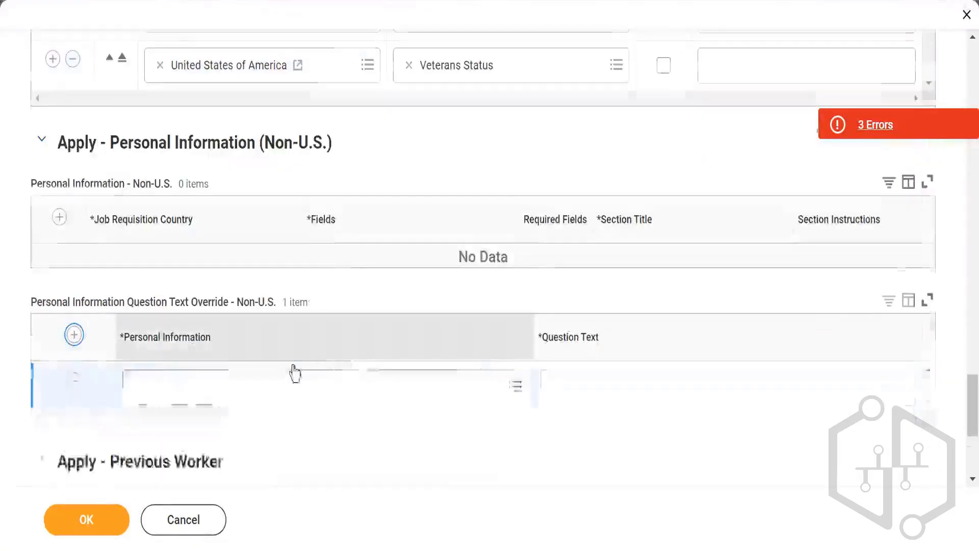
pyautogui.click(491, 301)
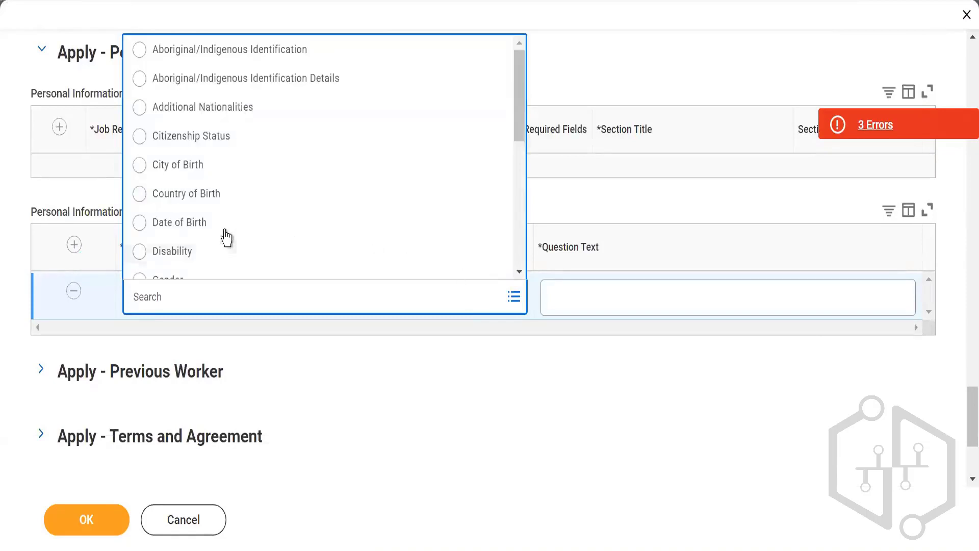
pyautogui.click(212, 225)
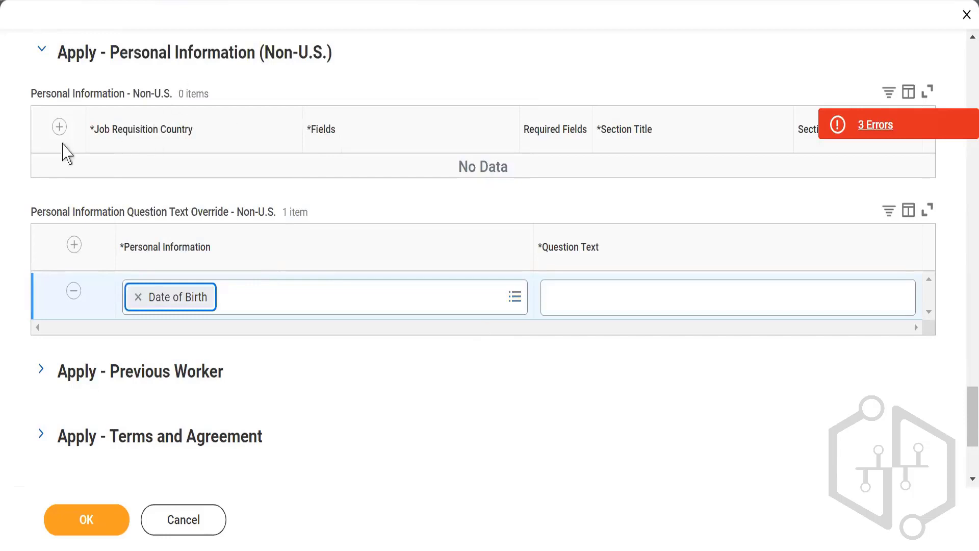
# Add an entry to the Personal Information - Non-U.S. table and browse its available fields, leaving the entry blank.
pyautogui.click(59, 127)
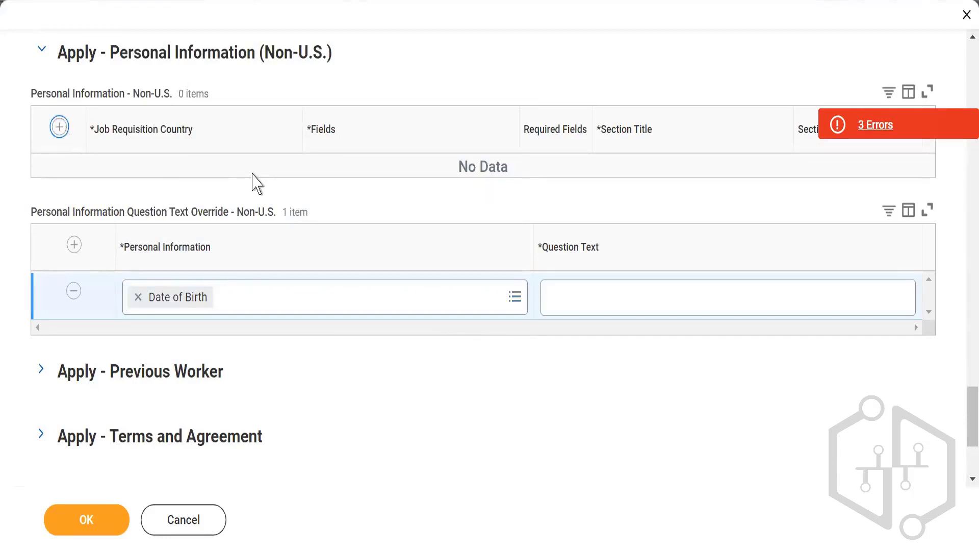
pyautogui.click(426, 189)
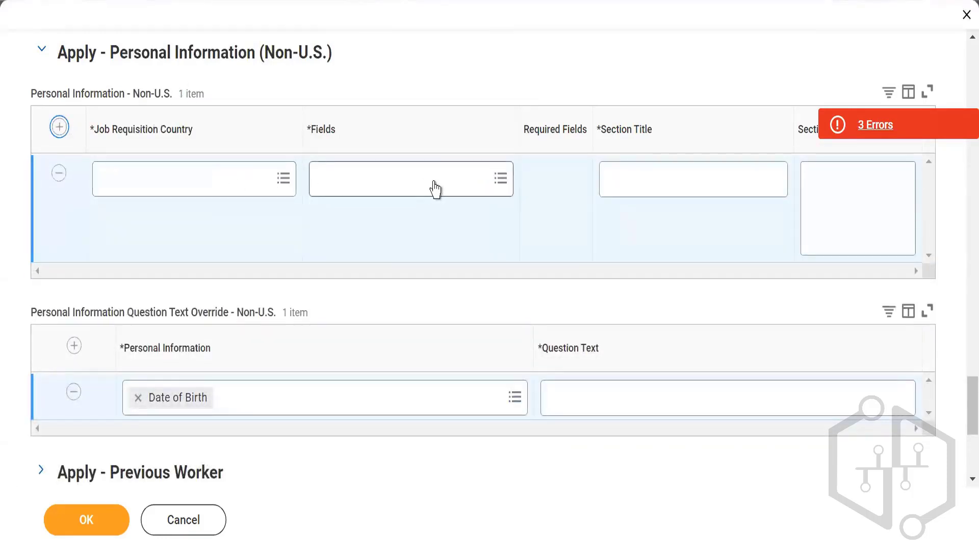
pyautogui.click(485, 171)
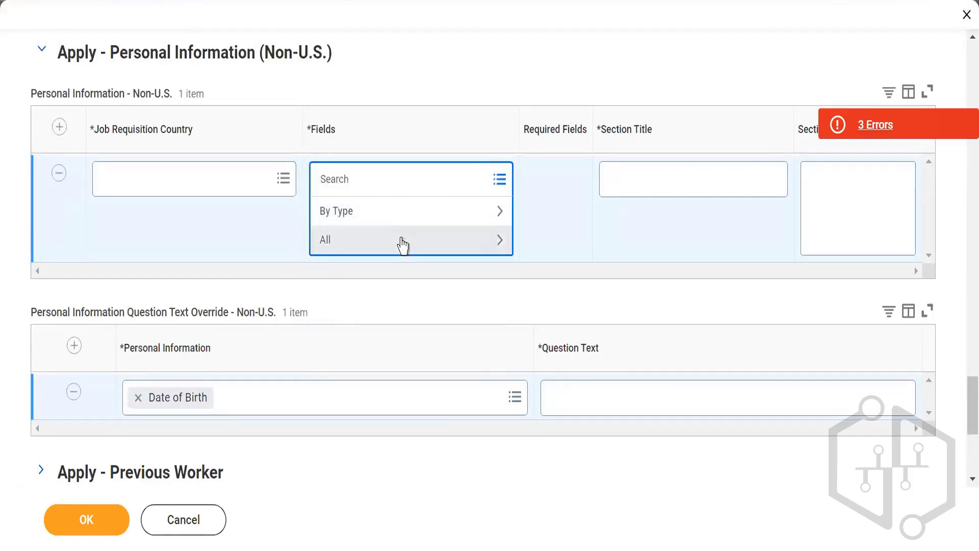
pyautogui.click(400, 240)
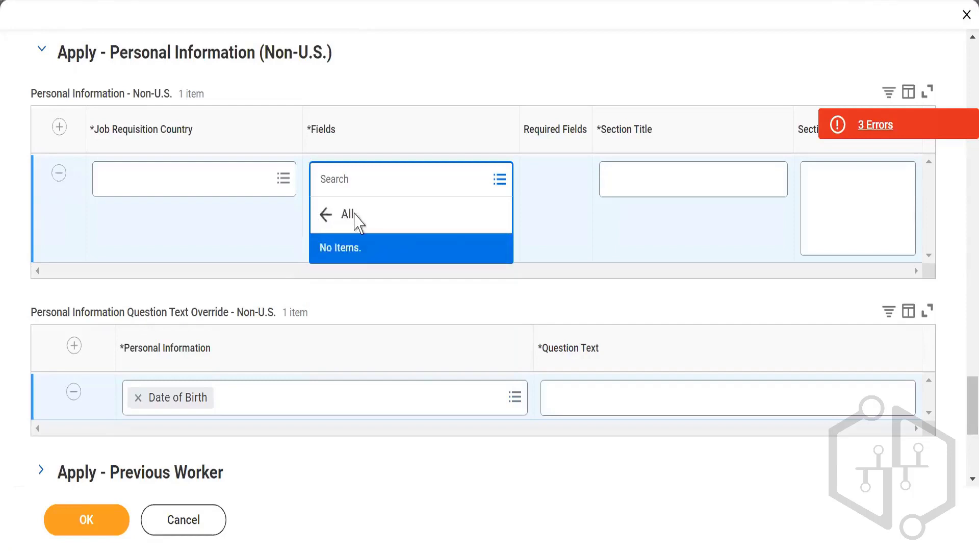
pyautogui.click(357, 216)
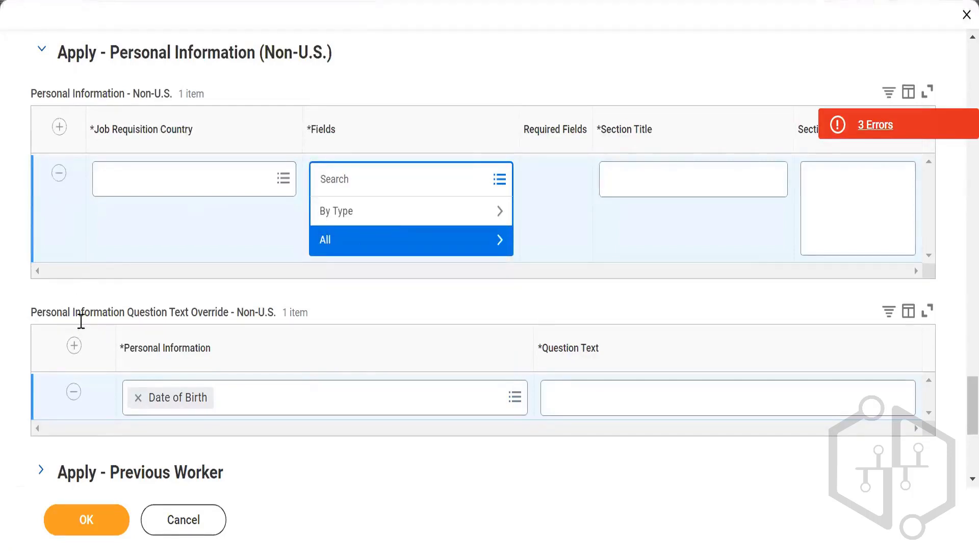
pyautogui.click(472, 316)
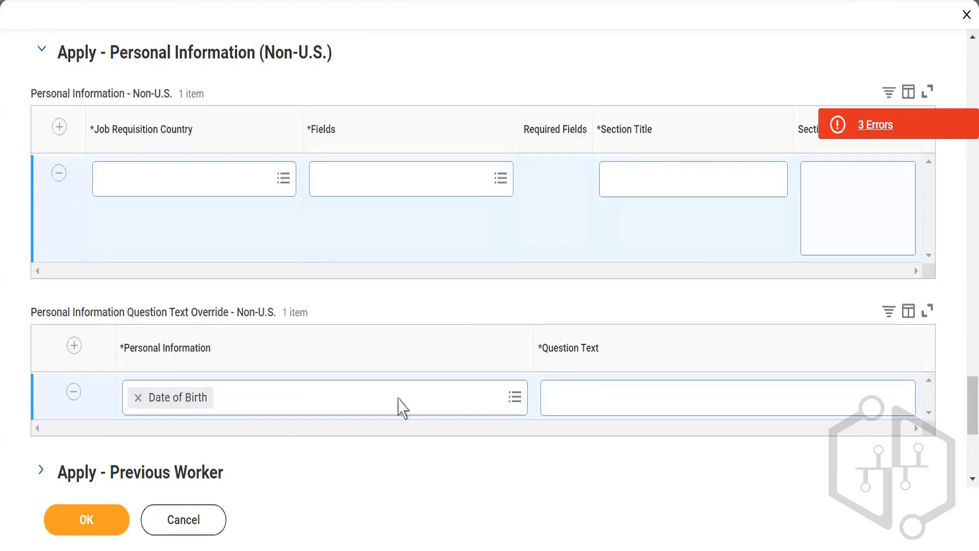
# Leave the Date of Birth override's question text empty and add a second Non-U.S. override entry for Country of Birth.
pyautogui.scroll(-2, 400, 385)
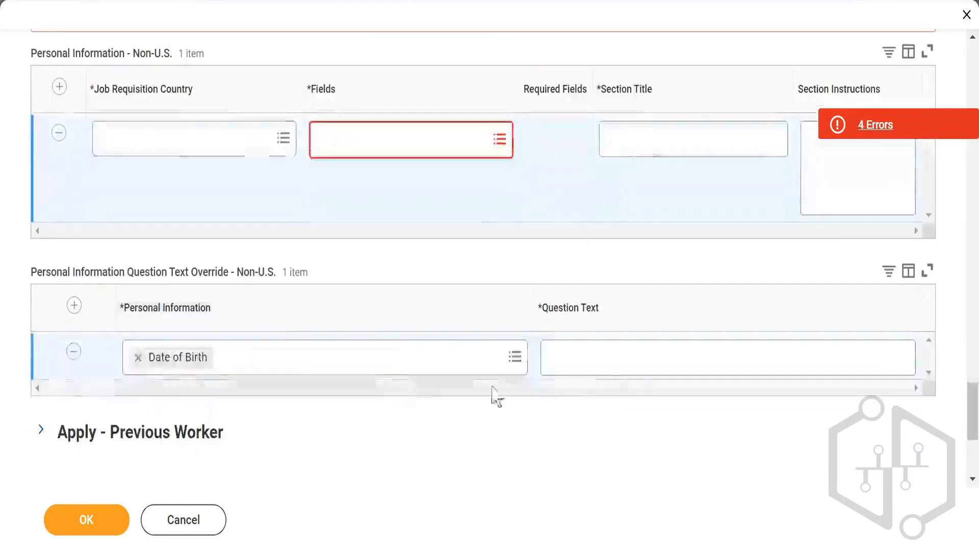
pyautogui.click(601, 358)
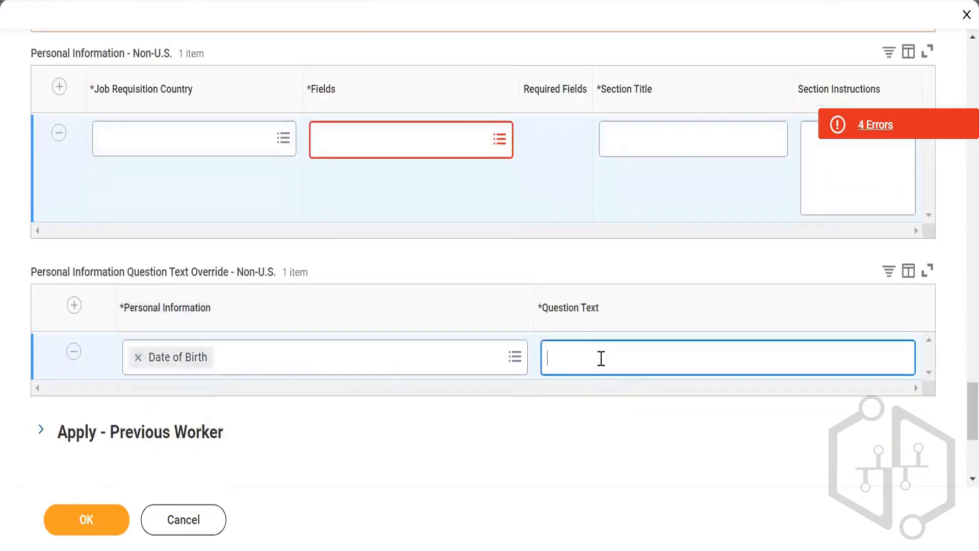
pyautogui.click(74, 304)
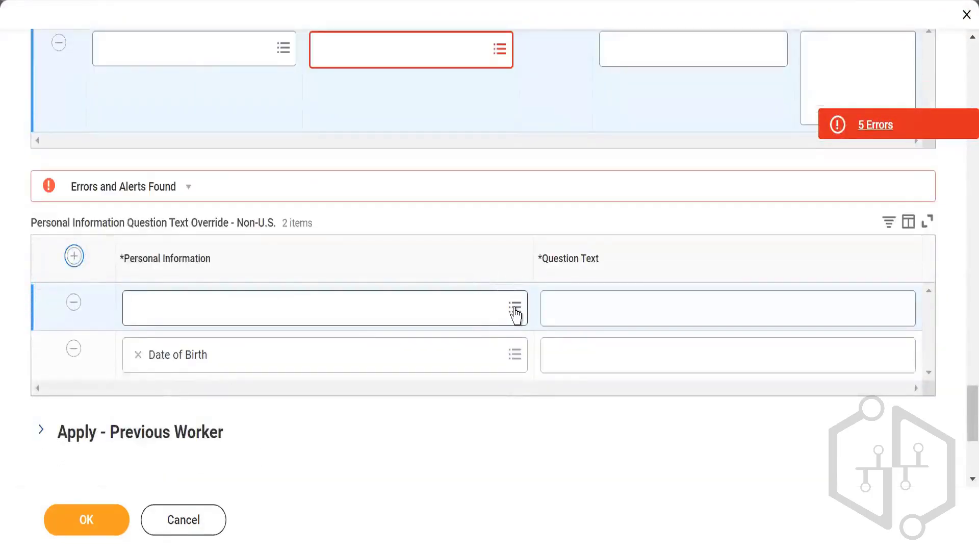
pyautogui.click(515, 309)
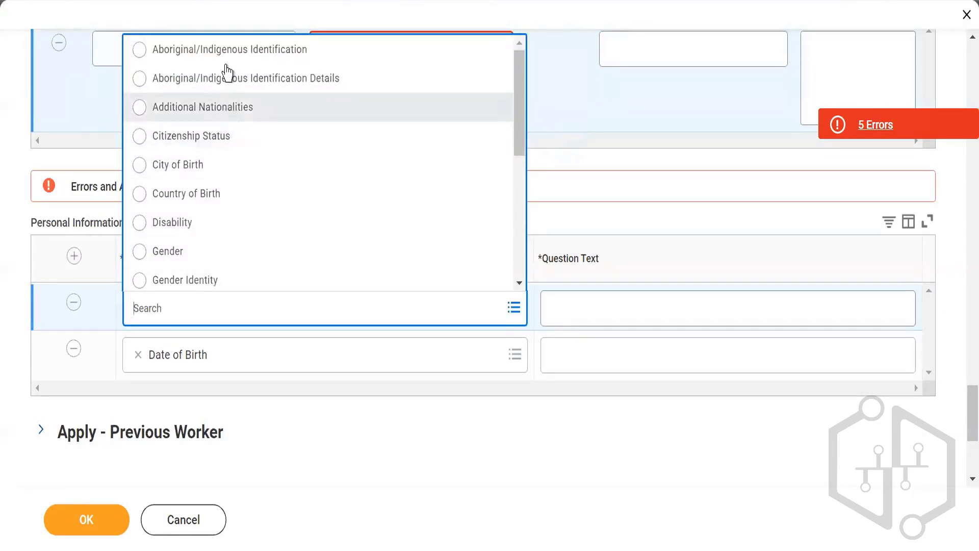
pyautogui.click(200, 200)
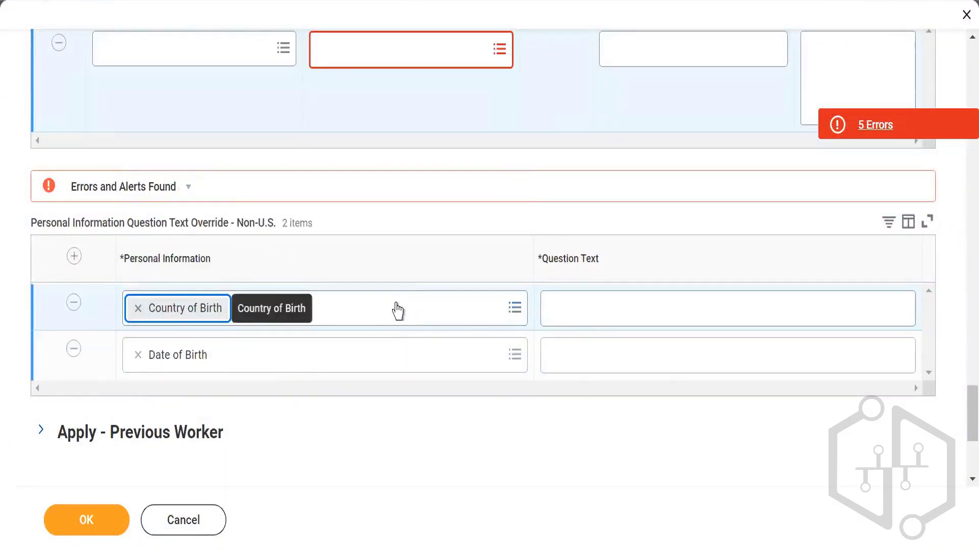
# Enable Previous Worker Verification in Apply - Previous Worker and add a blank row to Previous Worker Questions.
pyautogui.scroll(-2, 240, 340)
pyautogui.scroll(-3, 48, 301)
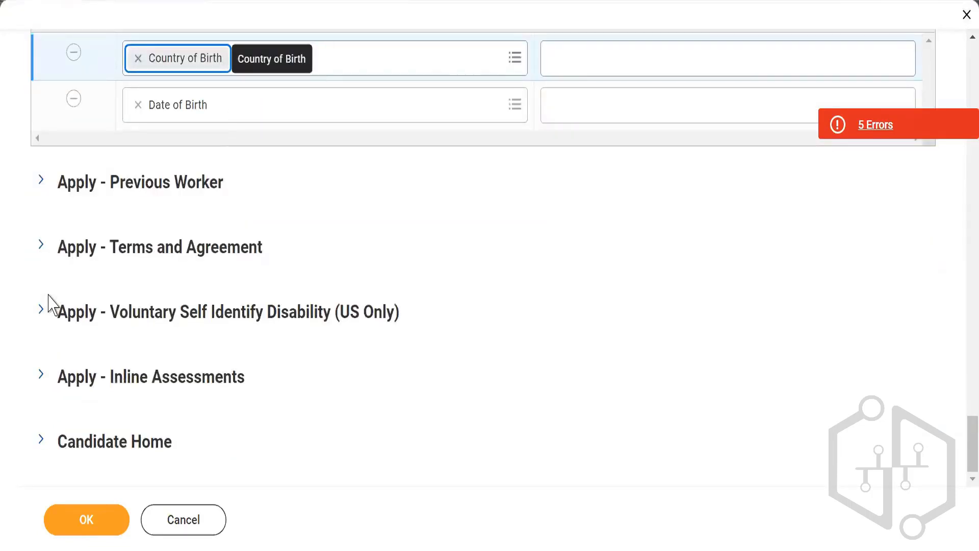
pyautogui.click(40, 184)
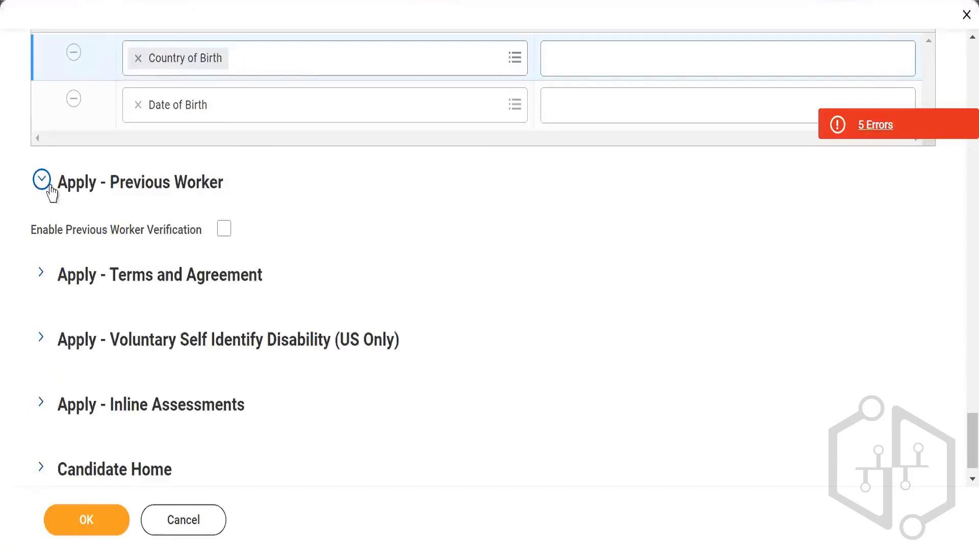
pyautogui.click(224, 230)
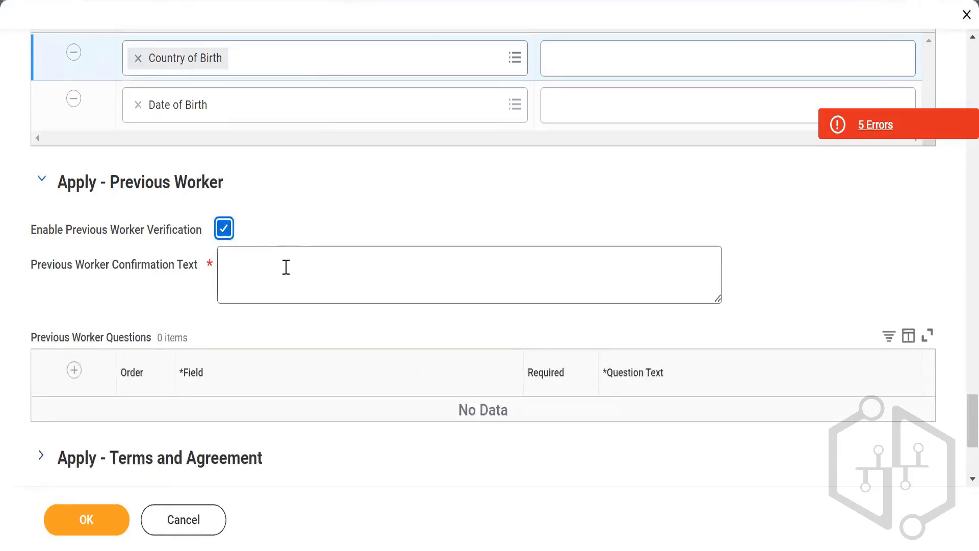
pyautogui.click(75, 372)
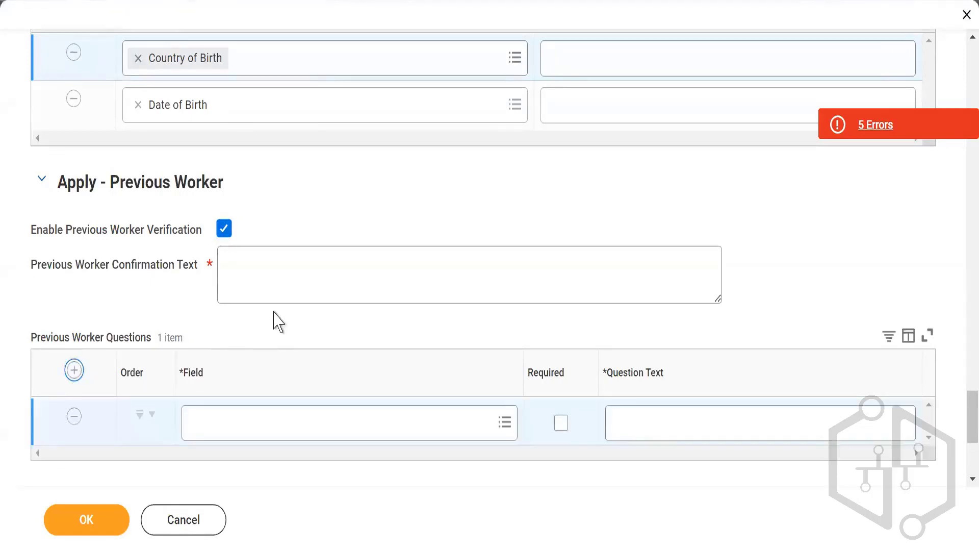
pyautogui.click(504, 423)
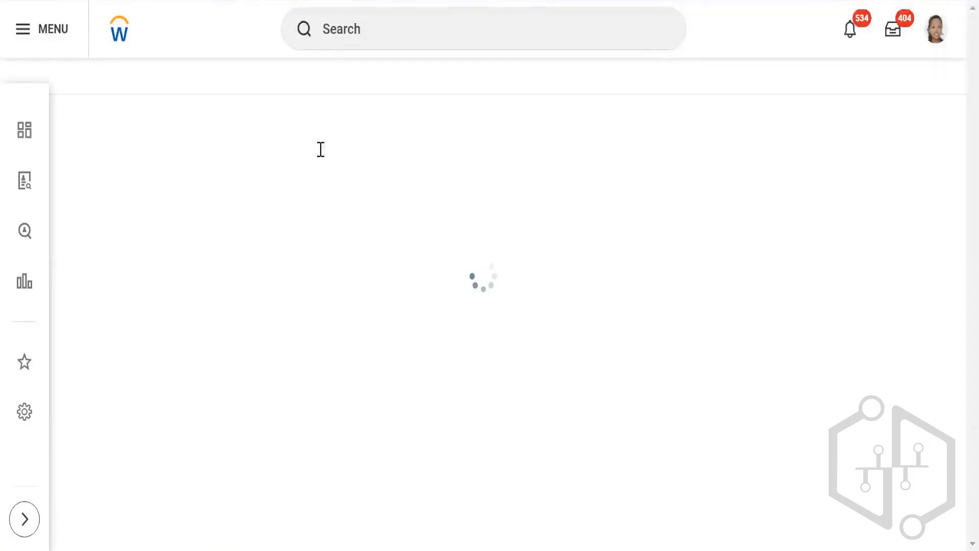
# In the reloaded form, expand Apply - Previous Worker and enable Previous Worker Verification.
pyautogui.scroll(-20, 221, 328)
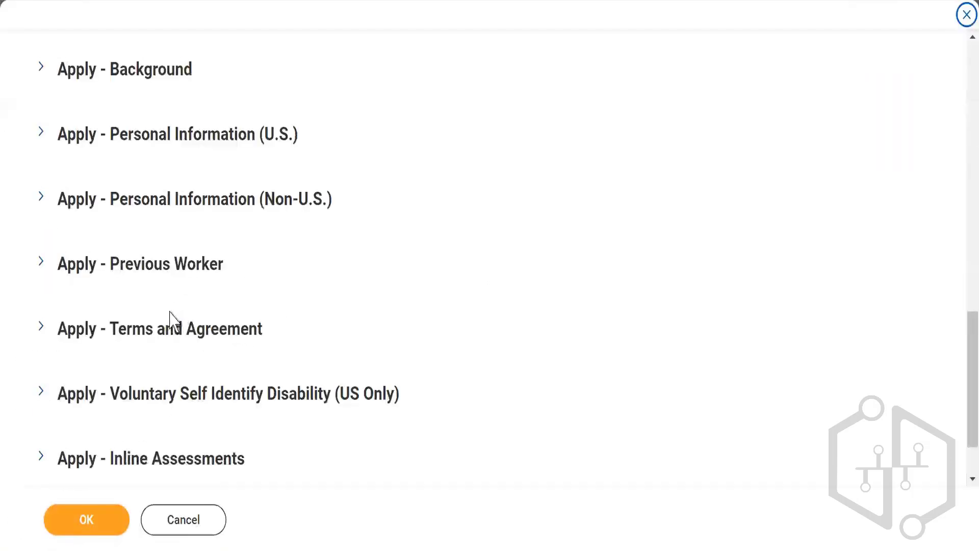
pyautogui.scroll(-2, 91, 316)
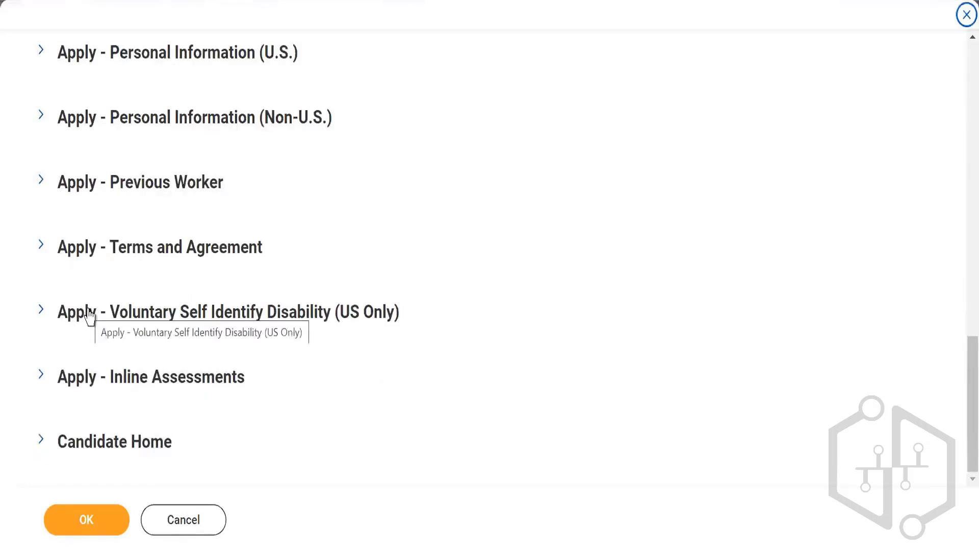
pyautogui.click(40, 181)
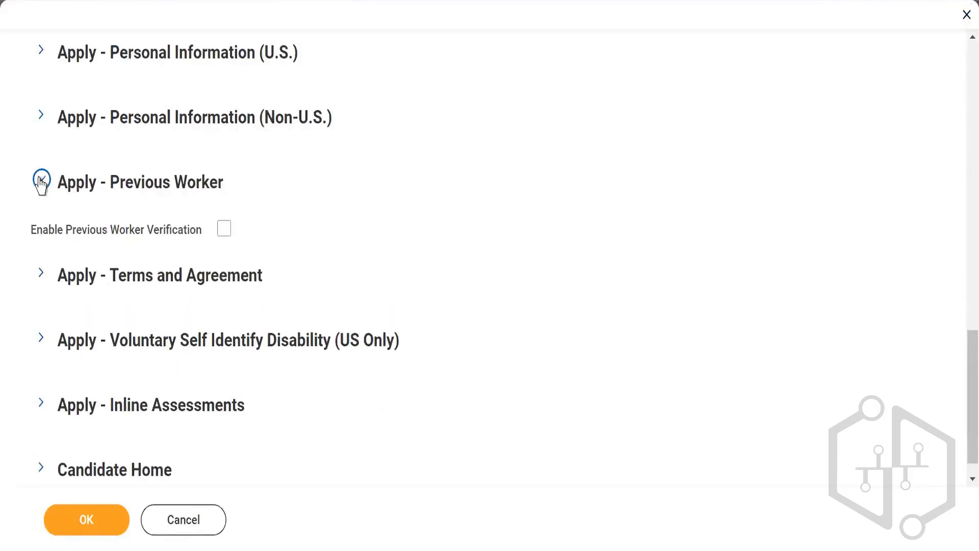
pyautogui.click(225, 230)
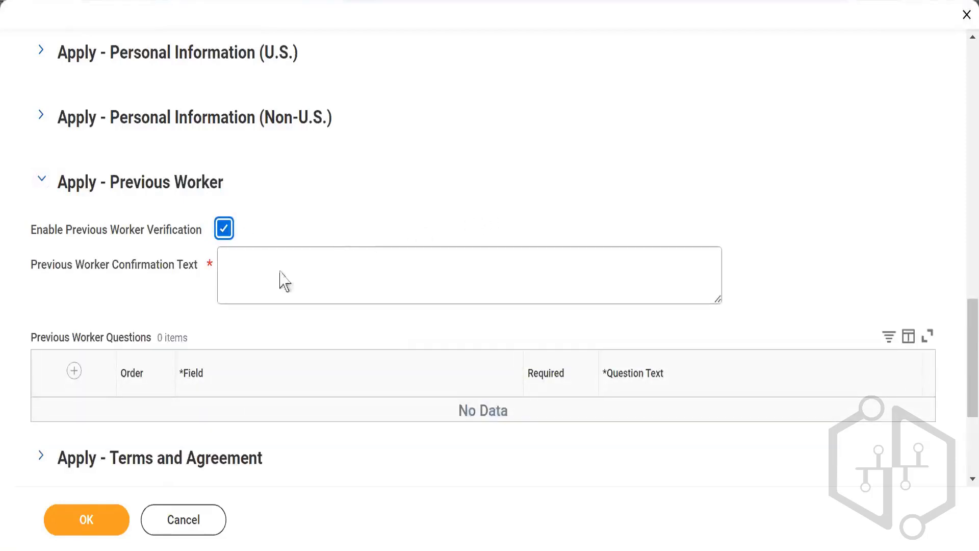
# Add a Previous Worker Questions entry with Employee ID as the field, leaving its question text empty.
pyautogui.scroll(-3, 279, 278)
pyautogui.click(75, 194)
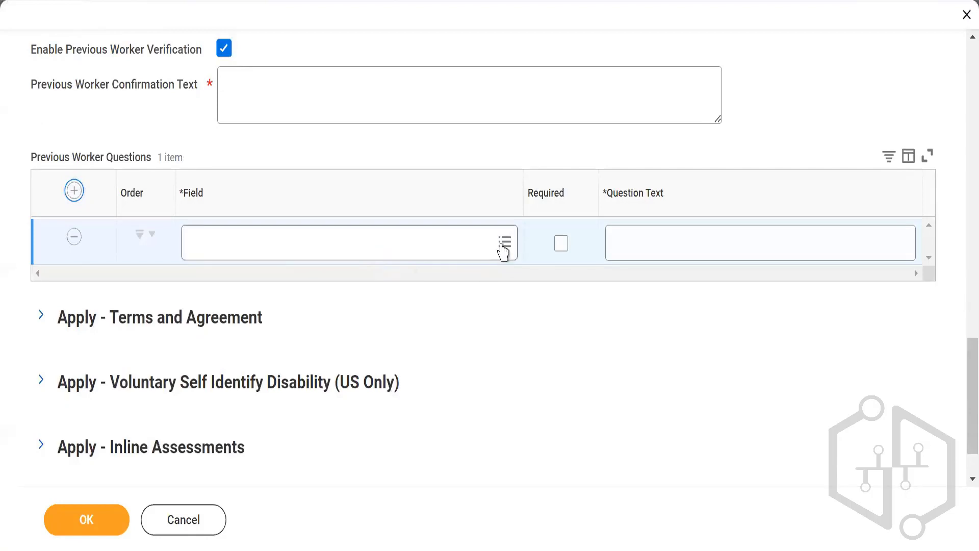
pyautogui.click(503, 246)
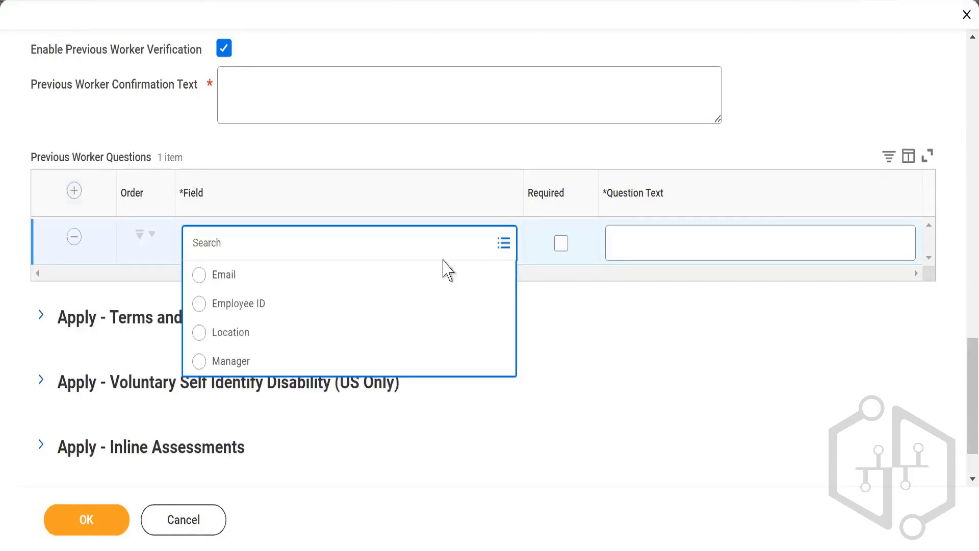
pyautogui.click(248, 305)
pyautogui.click(668, 247)
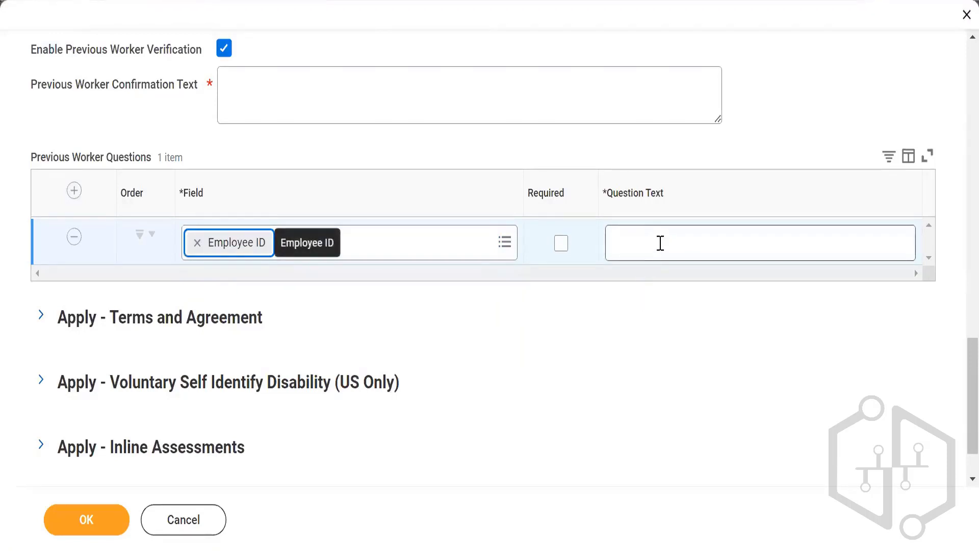
# Add another Previous Worker Questions entry with Manager as the field, leaving its question text empty.
pyautogui.click(75, 191)
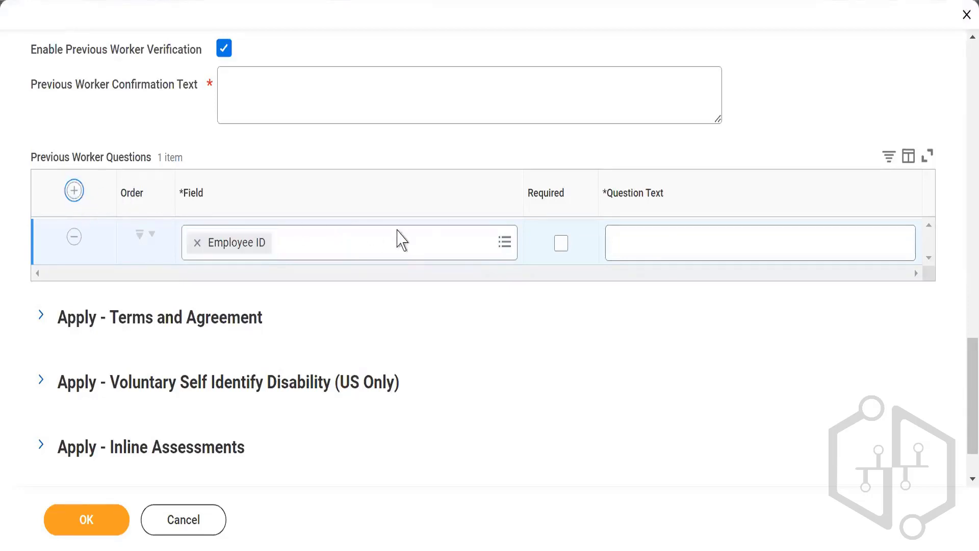
pyautogui.click(504, 243)
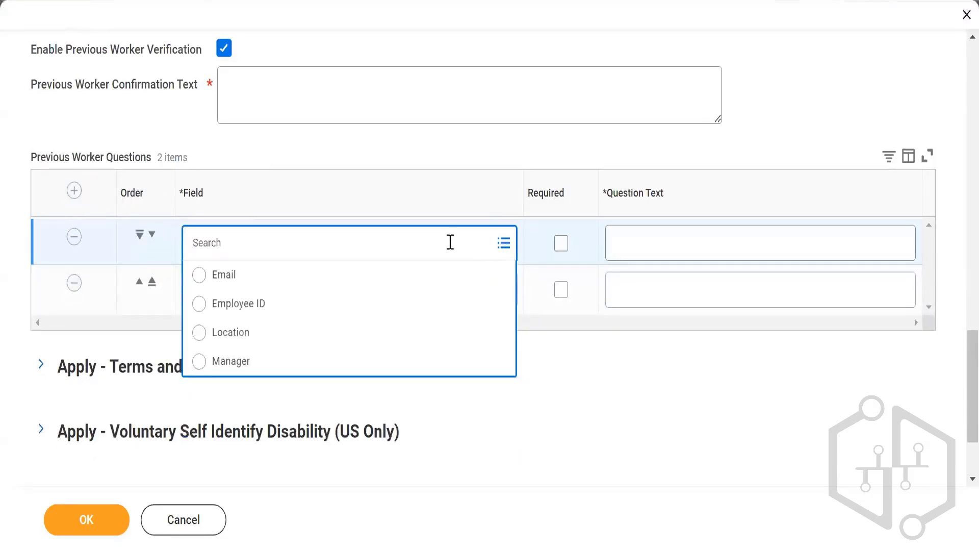
pyautogui.click(232, 363)
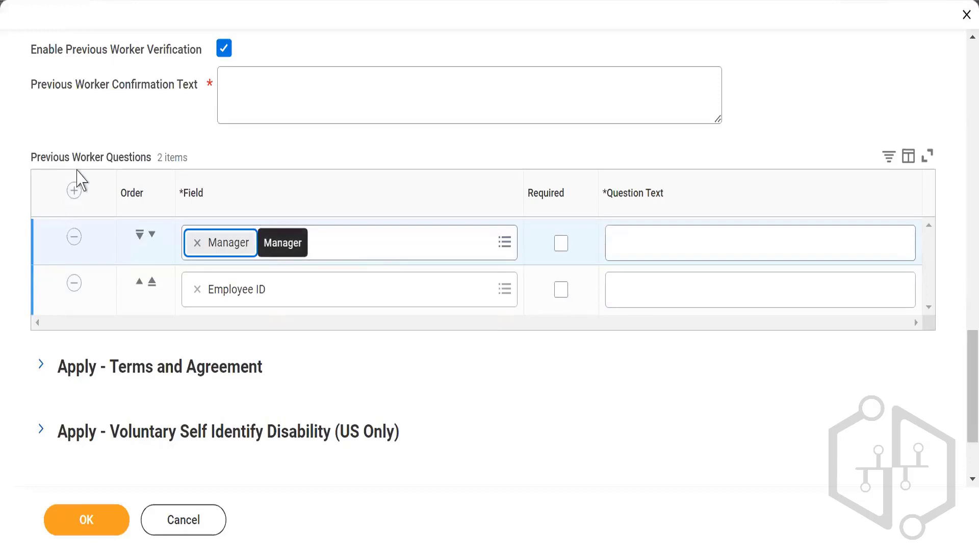
# Expand Apply - Terms and Agreement and set the provider to Workday.
pyautogui.scroll(-3, 72, 288)
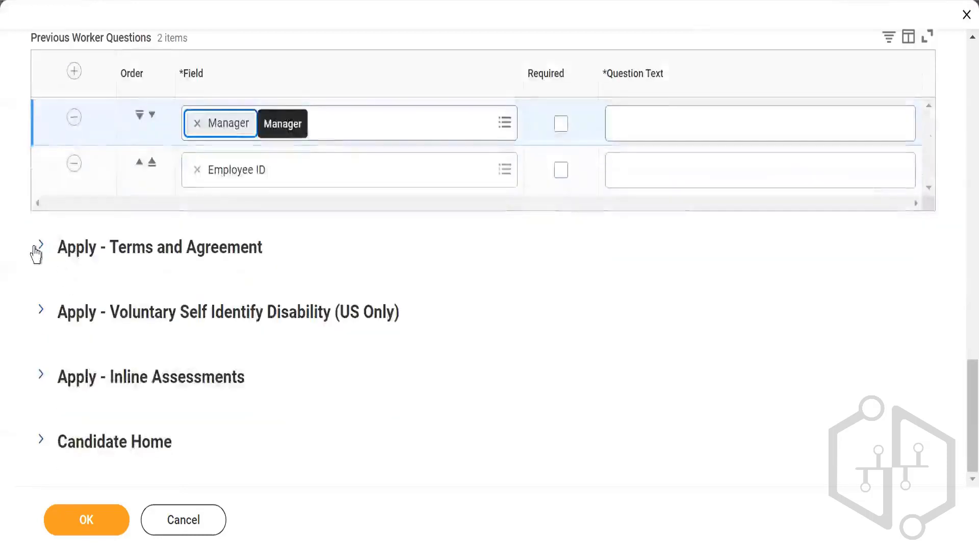
pyautogui.click(41, 247)
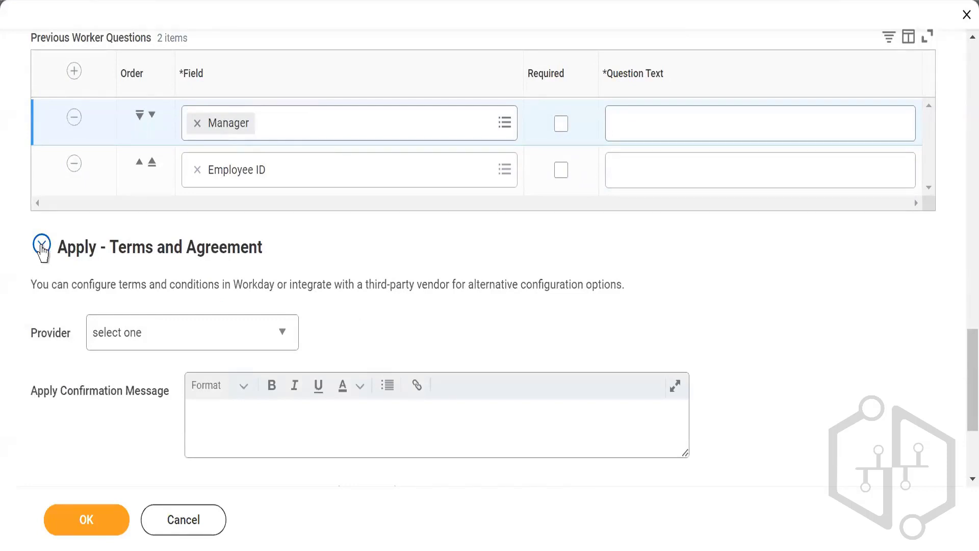
pyautogui.scroll(-2, 306, 327)
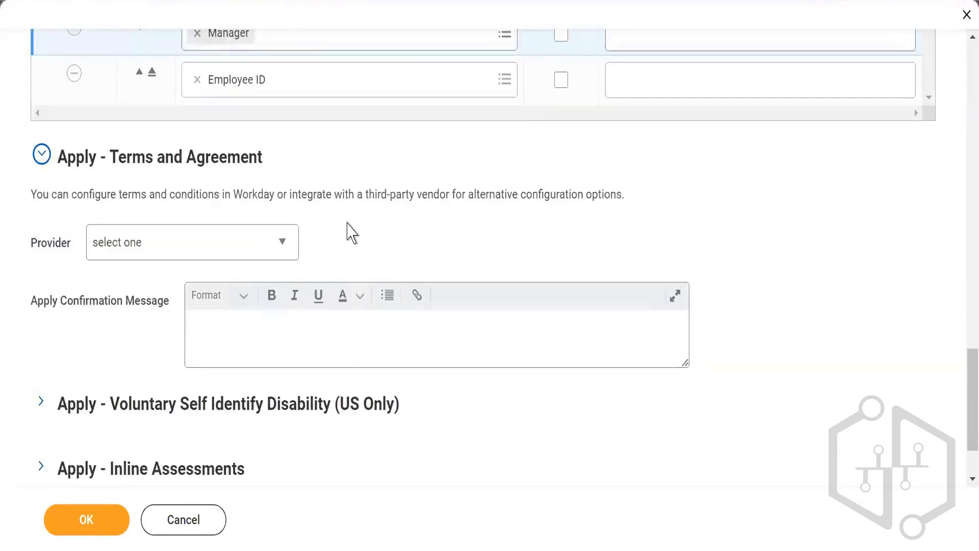
pyautogui.click(281, 248)
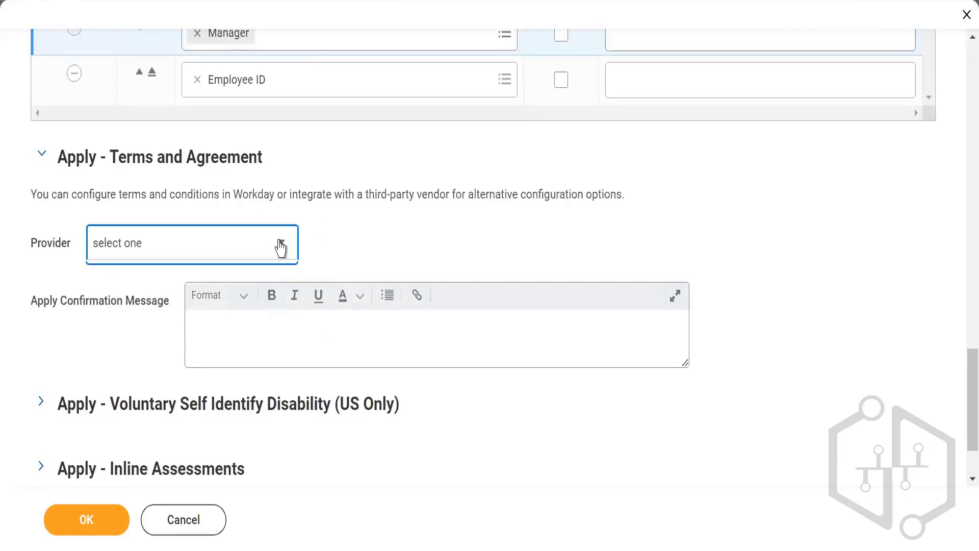
pyautogui.click(279, 247)
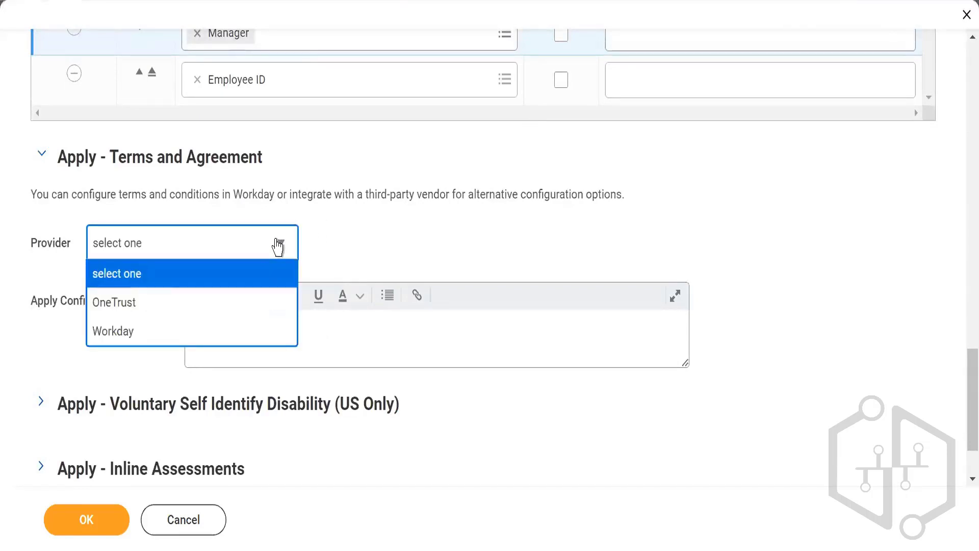
pyautogui.click(106, 339)
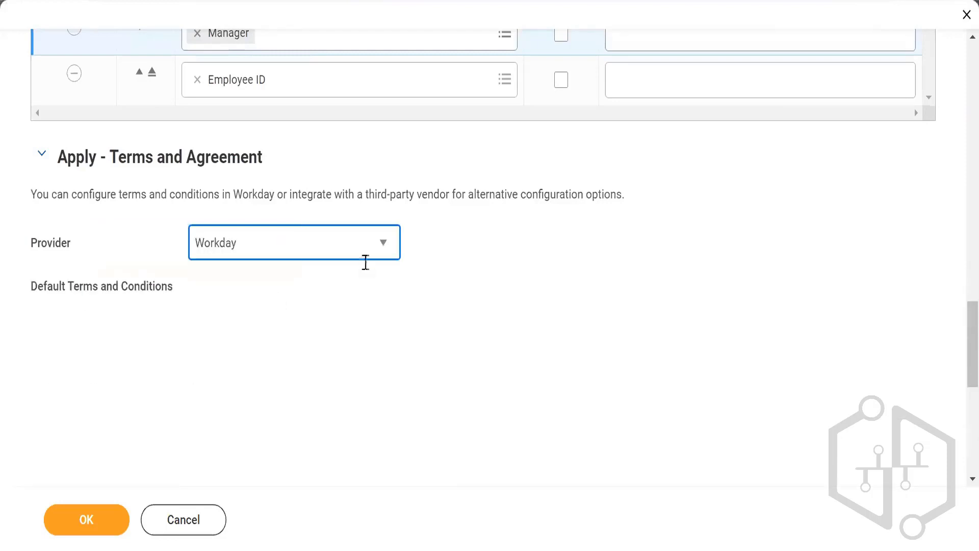
# Add an Albania entry without terms text to Terms and Conditions by Country, plus a second blank row.
pyautogui.scroll(-2, 255, 316)
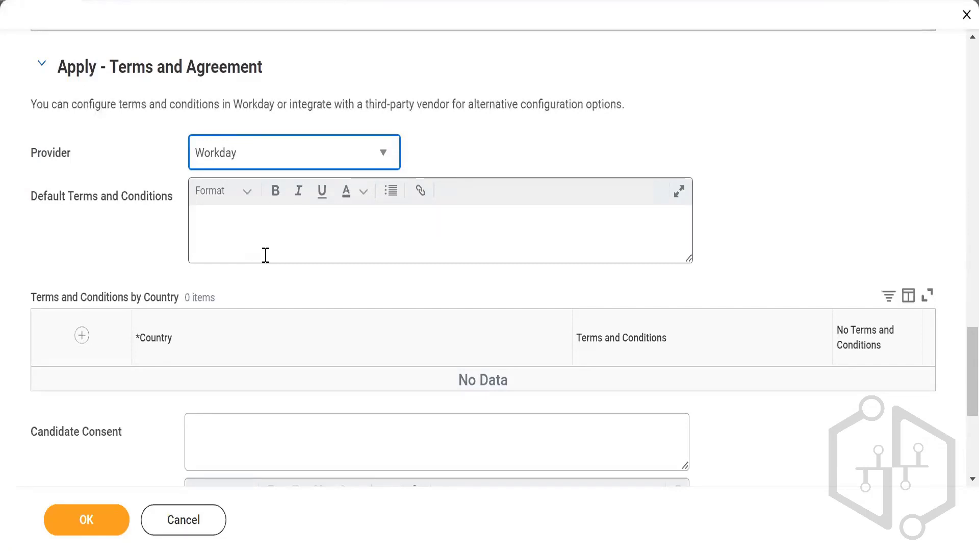
pyautogui.click(83, 337)
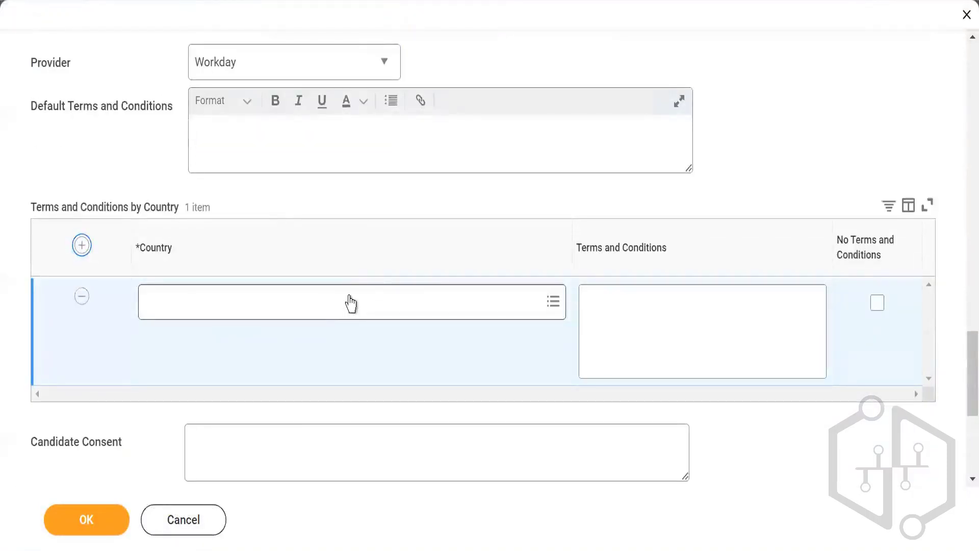
pyautogui.click(333, 300)
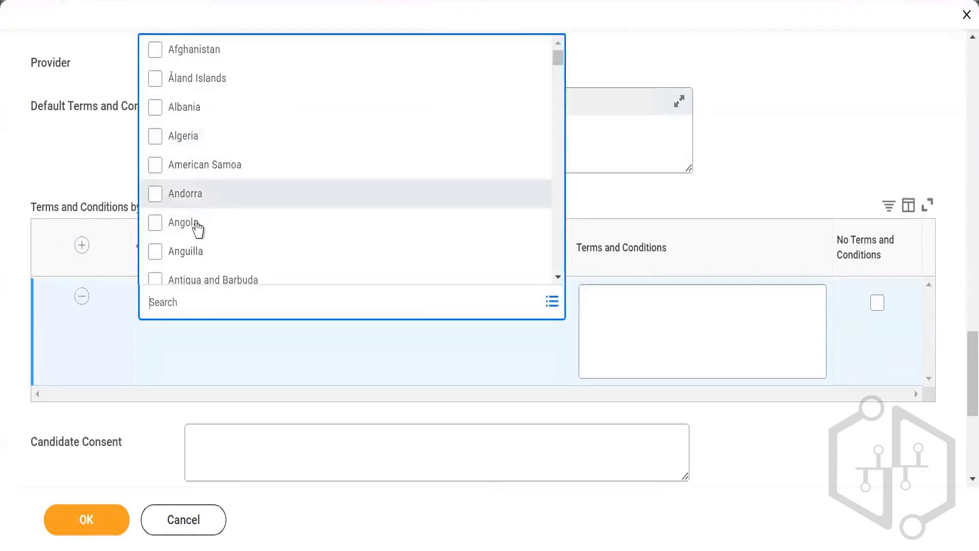
pyautogui.click(196, 113)
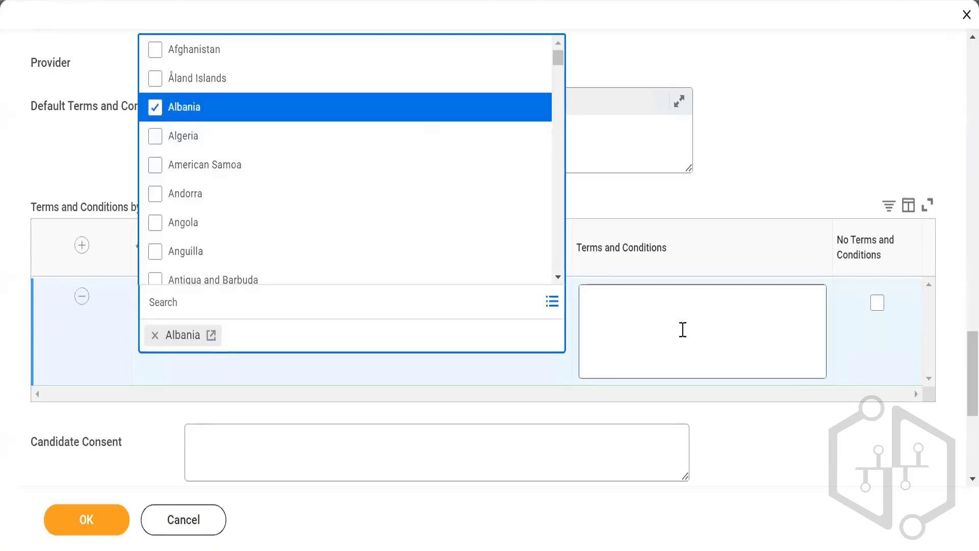
pyautogui.click(683, 329)
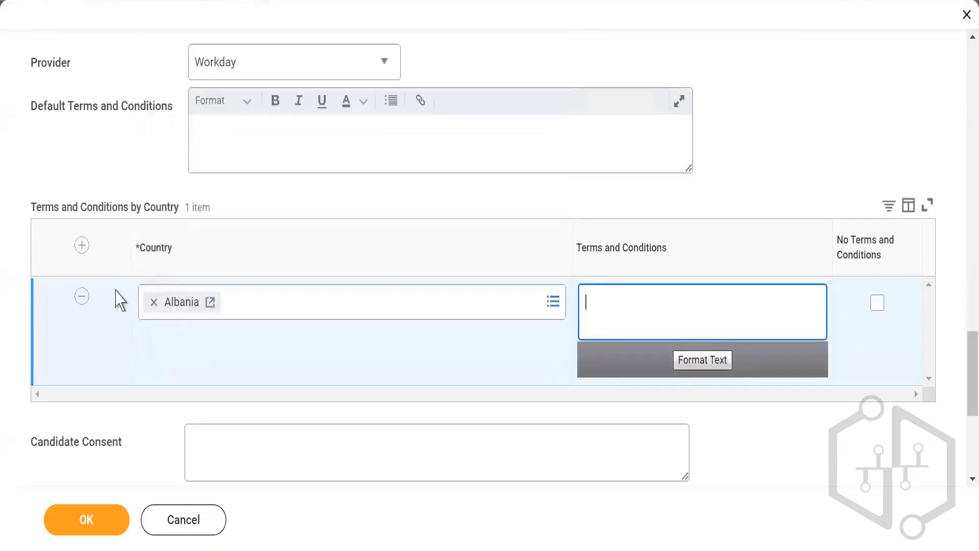
pyautogui.click(82, 246)
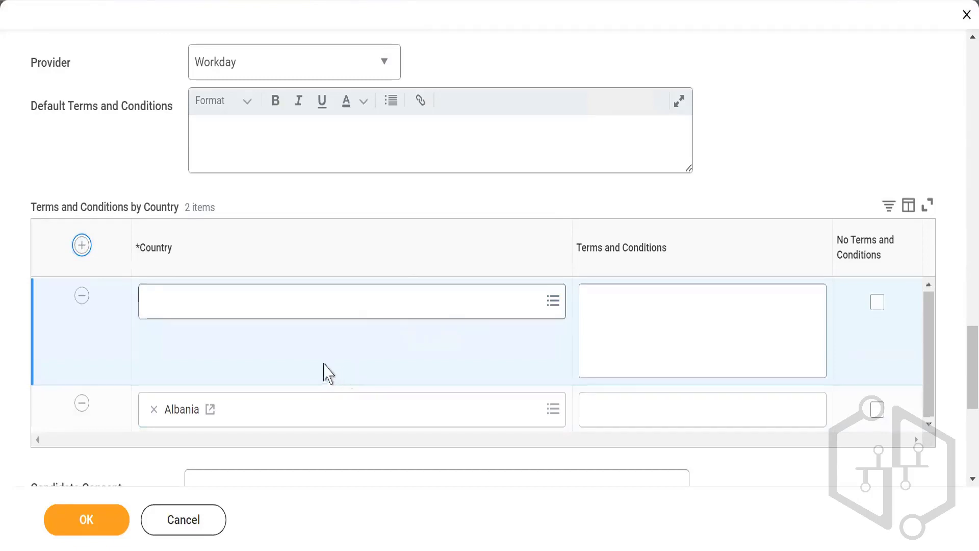
# Review the Candidate Consent and Apply Confirmation Message fields, leaving both empty.
pyautogui.scroll(-3, 267, 361)
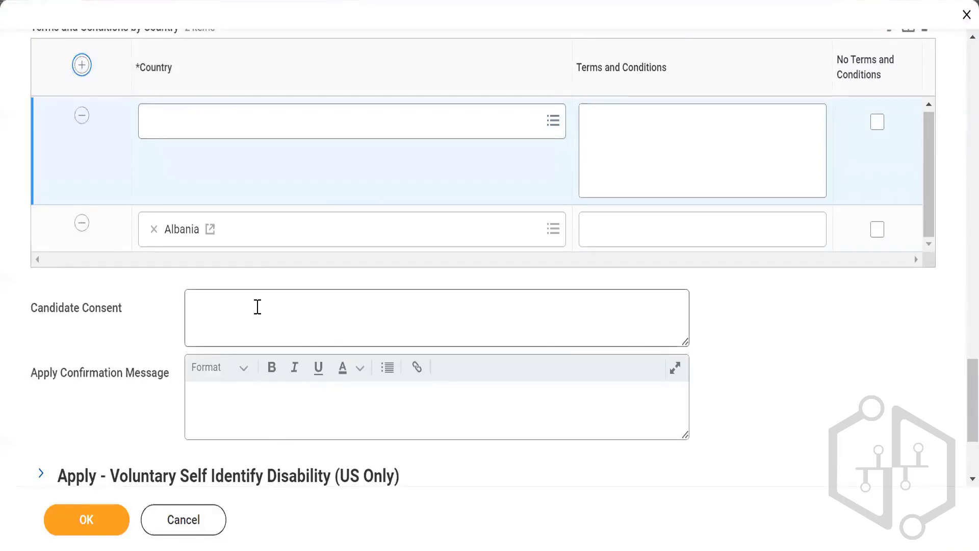
pyautogui.moveTo(257, 307)
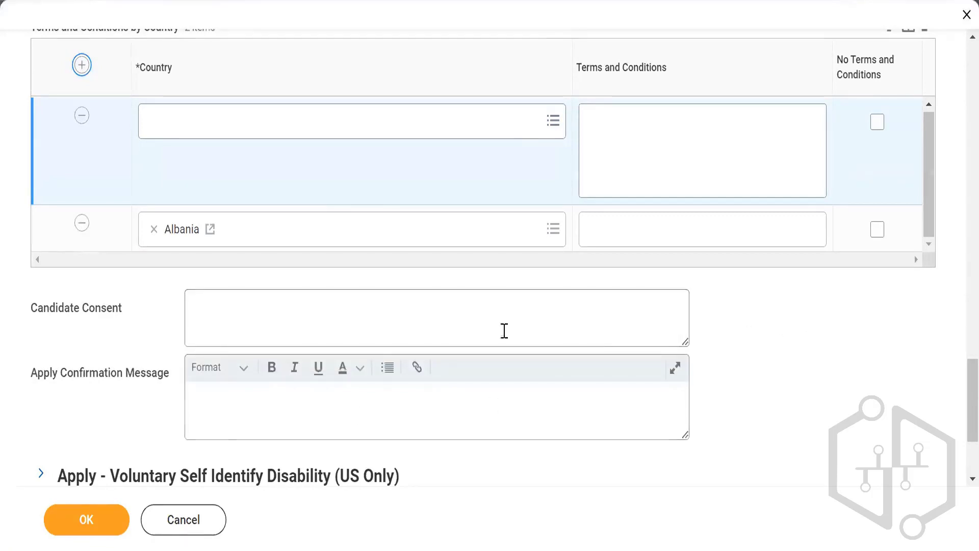
pyautogui.scroll(-2, 505, 330)
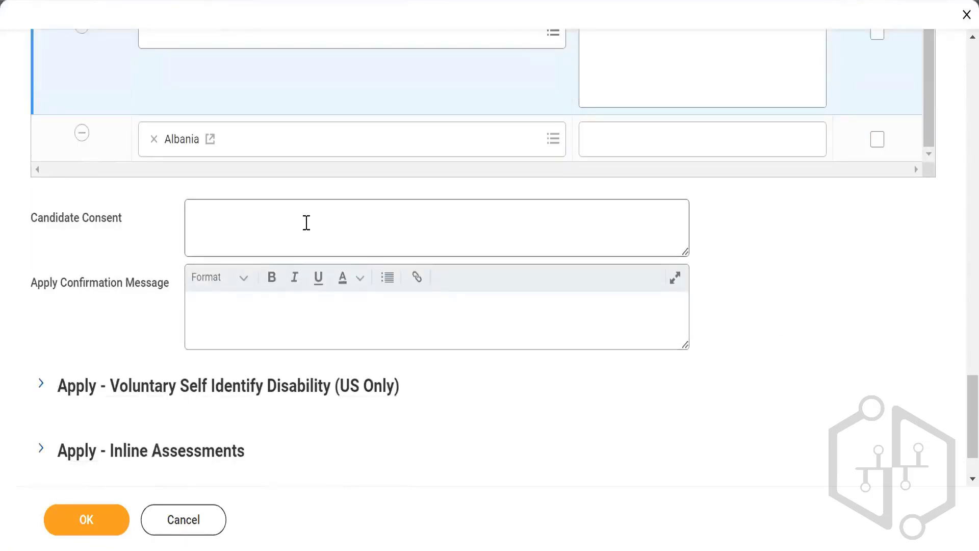
pyautogui.click(255, 322)
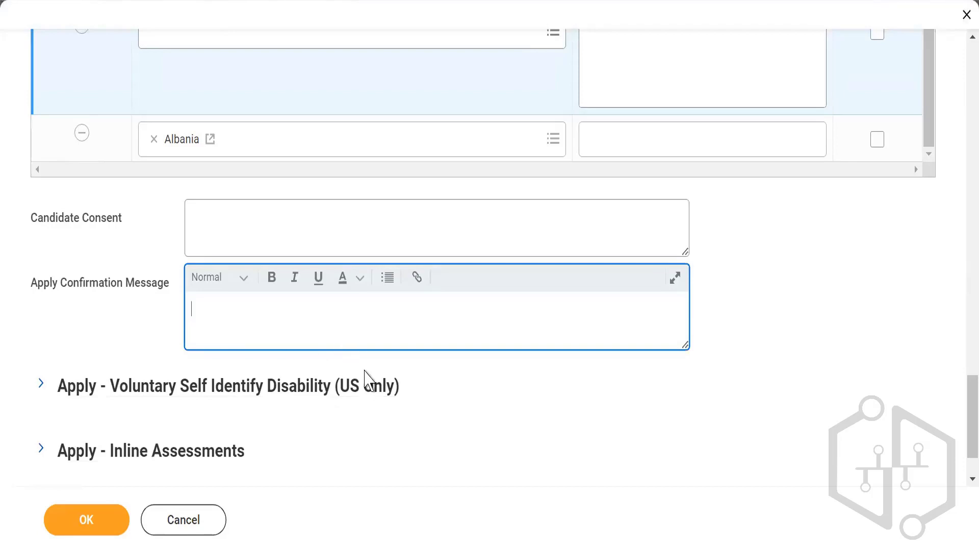
# Expand Apply - Voluntary Self Identify Disability (US Only), try Include Voluntary Self-Identification of Disability, and leave it disabled.
pyautogui.click(39, 388)
pyautogui.scroll(-3, 52, 279)
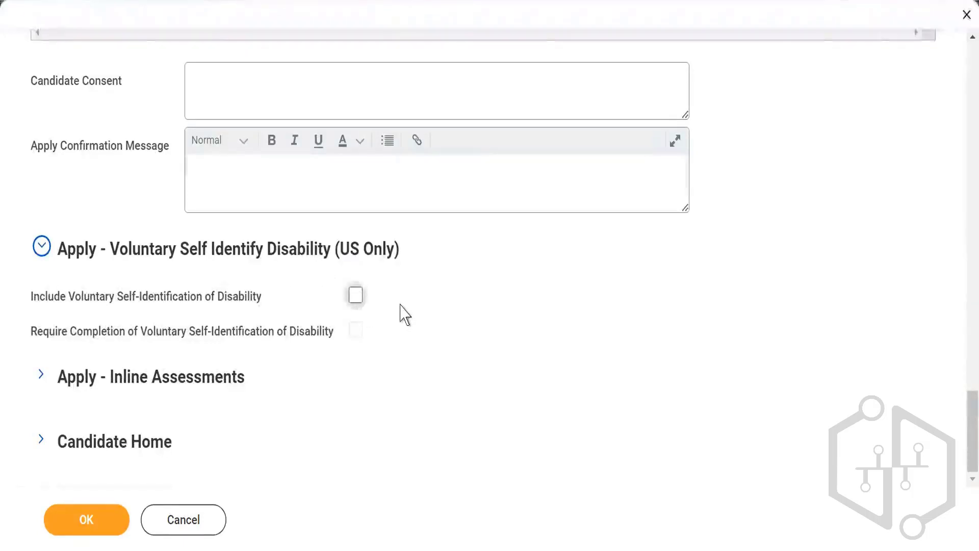
pyautogui.click(357, 297)
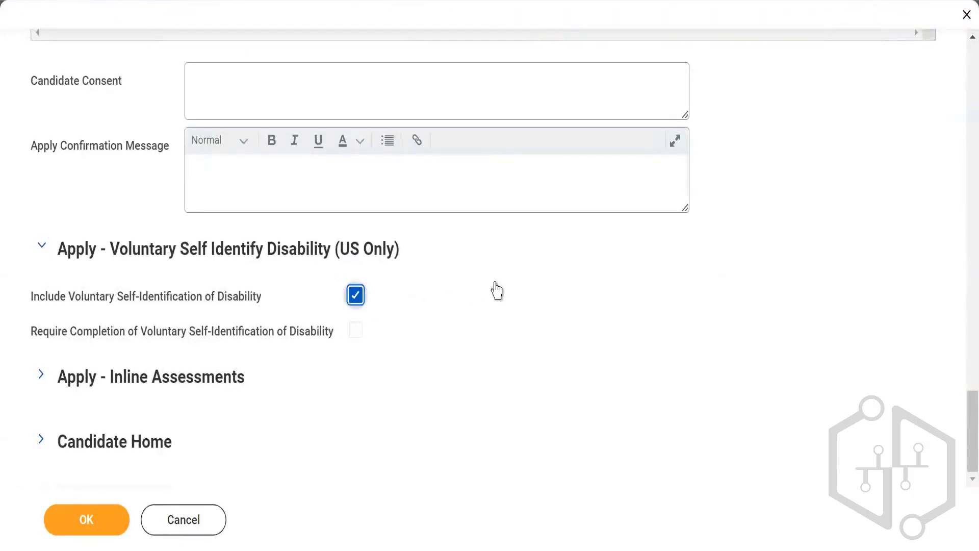
pyautogui.click(357, 296)
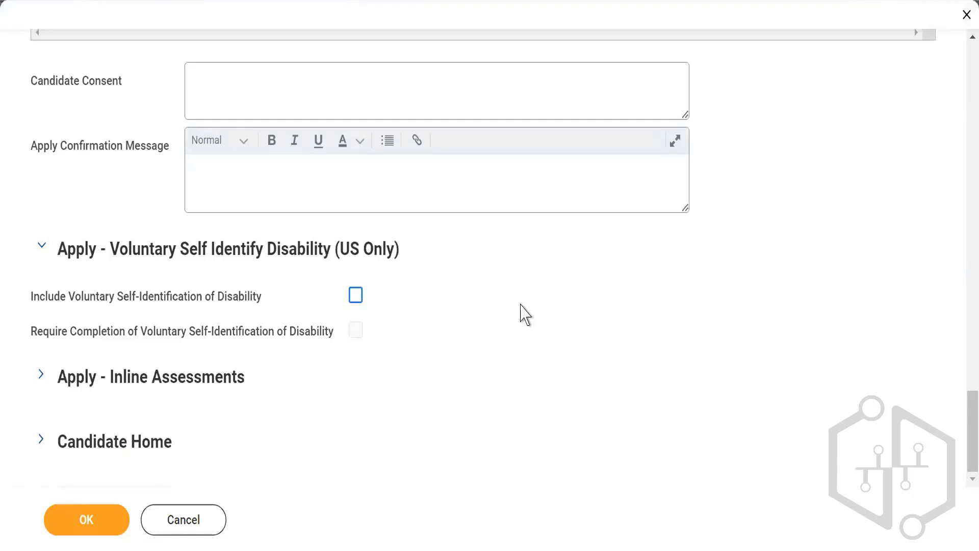
# Expand the Apply - Inline Assessments and Candidate Home sections and review their message and intro text fields.
pyautogui.click(40, 375)
pyautogui.scroll(-2, 468, 305)
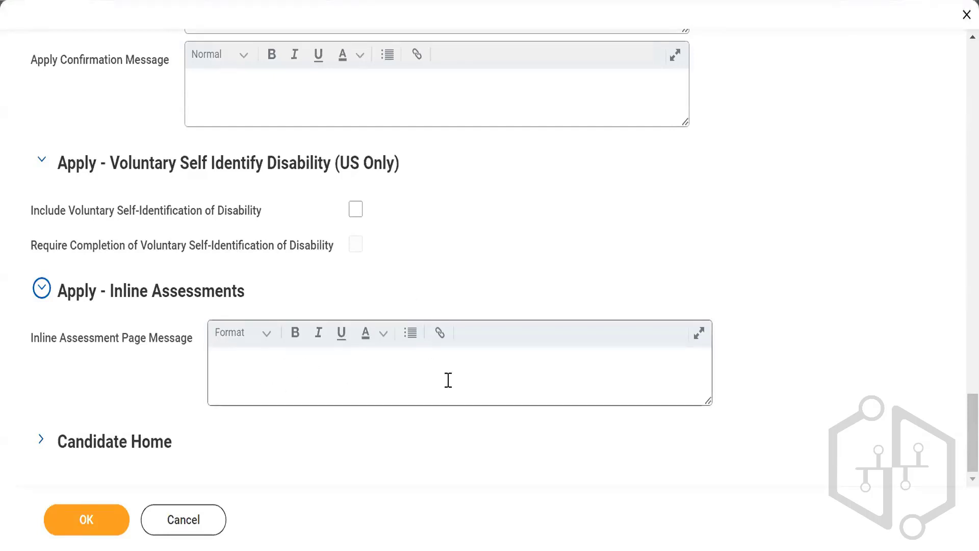
pyautogui.click(41, 440)
pyautogui.click(41, 439)
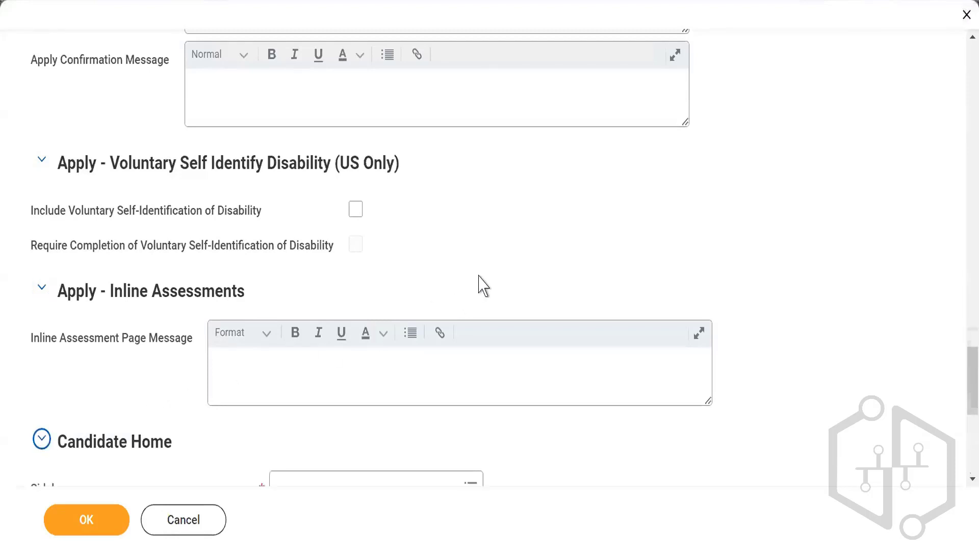
pyautogui.scroll(-3, 479, 285)
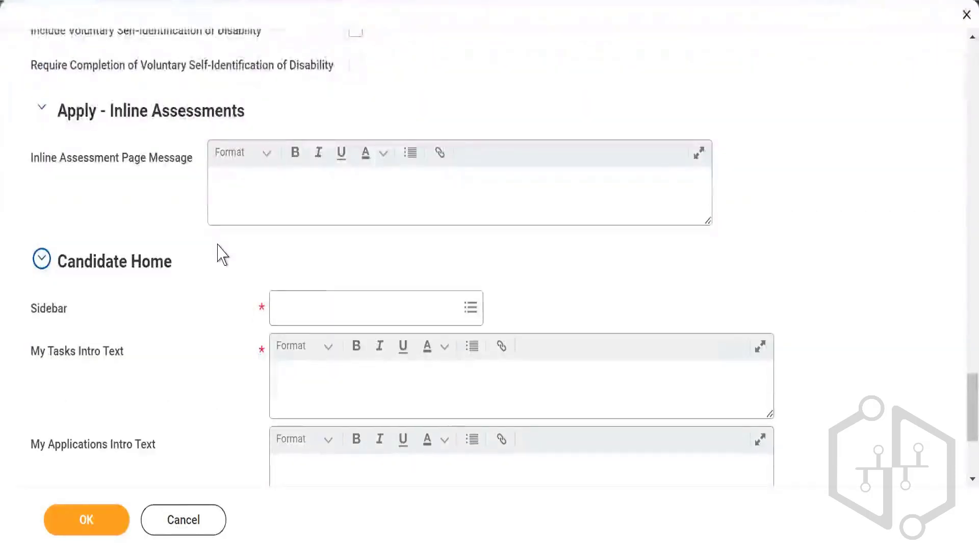
pyautogui.scroll(-2, 222, 255)
pyautogui.scroll(-2, 223, 255)
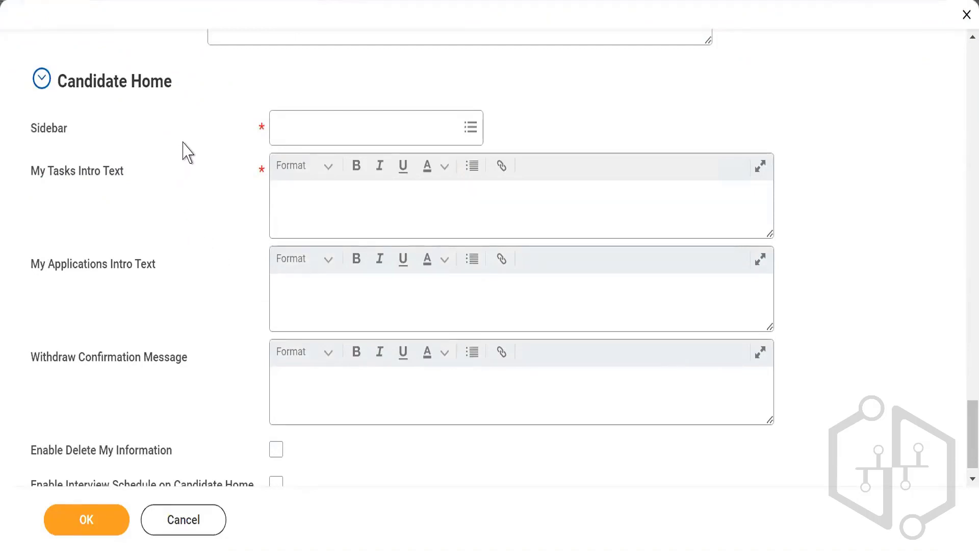
# Choose Skiims_External Career as the Candidate Home sidebar from all available sidebar configurations.
pyautogui.click(463, 136)
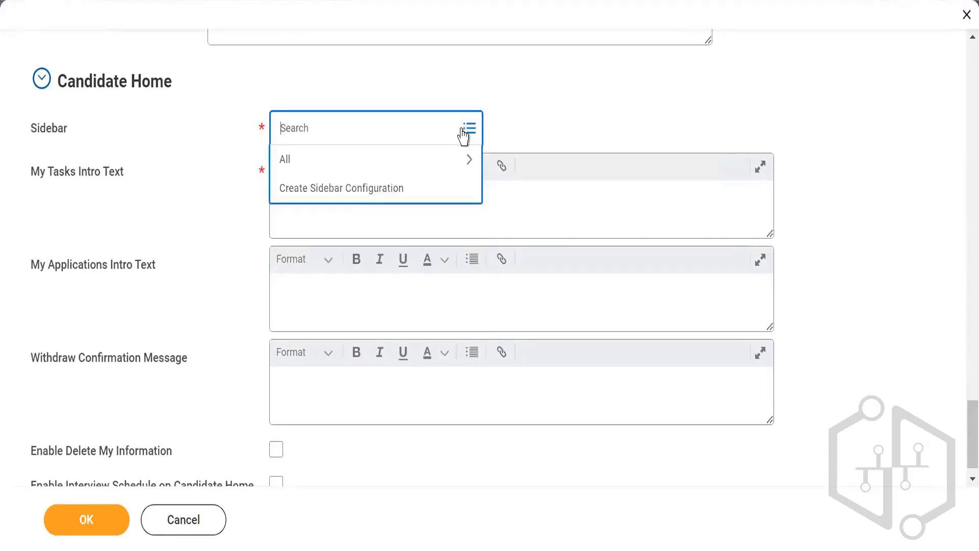
pyautogui.click(359, 164)
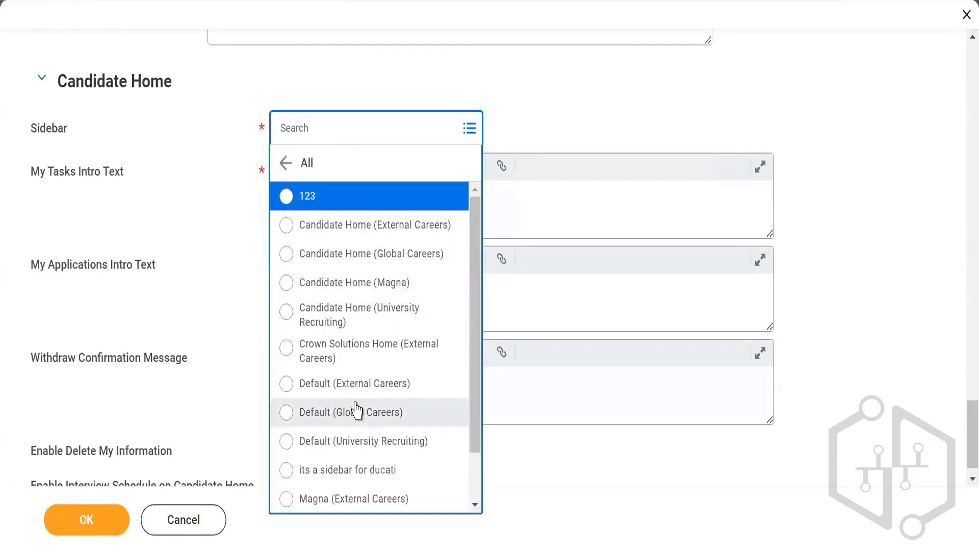
pyautogui.scroll(-1, 351, 415)
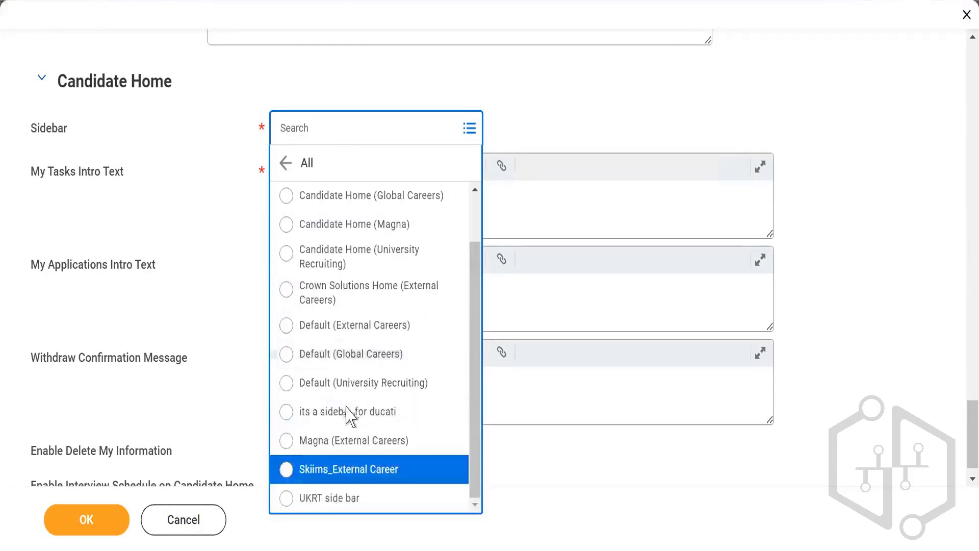
pyautogui.click(328, 471)
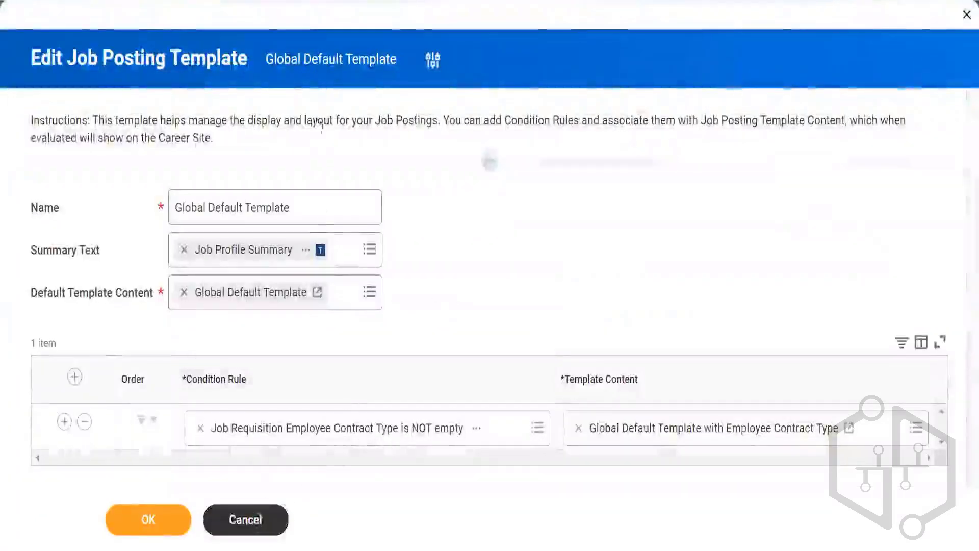
# Cancel the job posting template edit, return to the home page, and find and open the Edit Sidebar Configuration task.
pyautogui.click(259, 516)
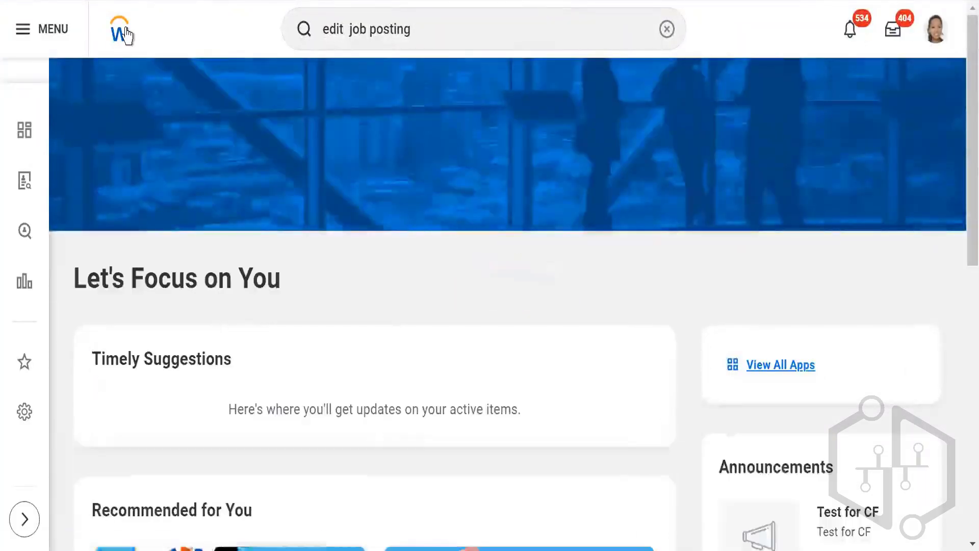
pyautogui.click(127, 35)
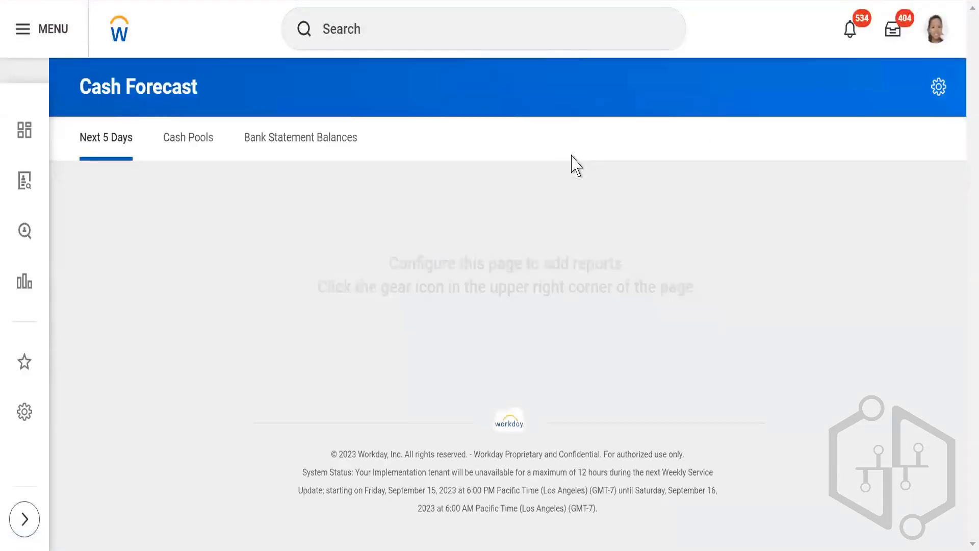
pyautogui.click(367, 30)
pyautogui.write('e')
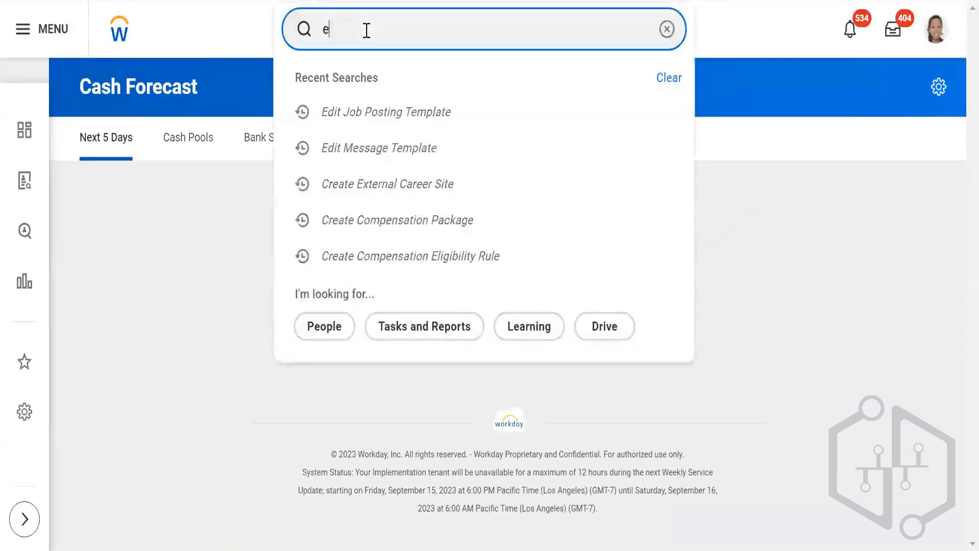
pyautogui.write('dit si')
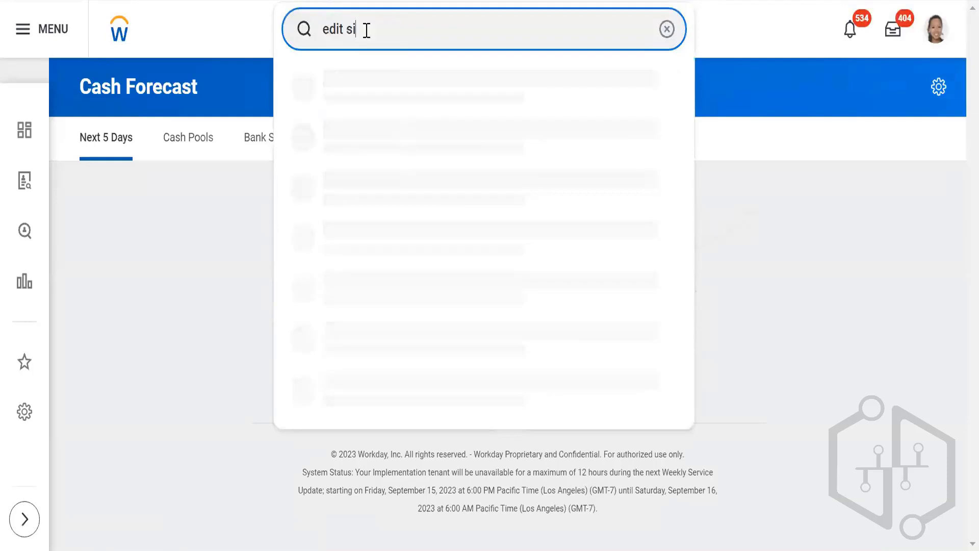
pyautogui.write('debar')
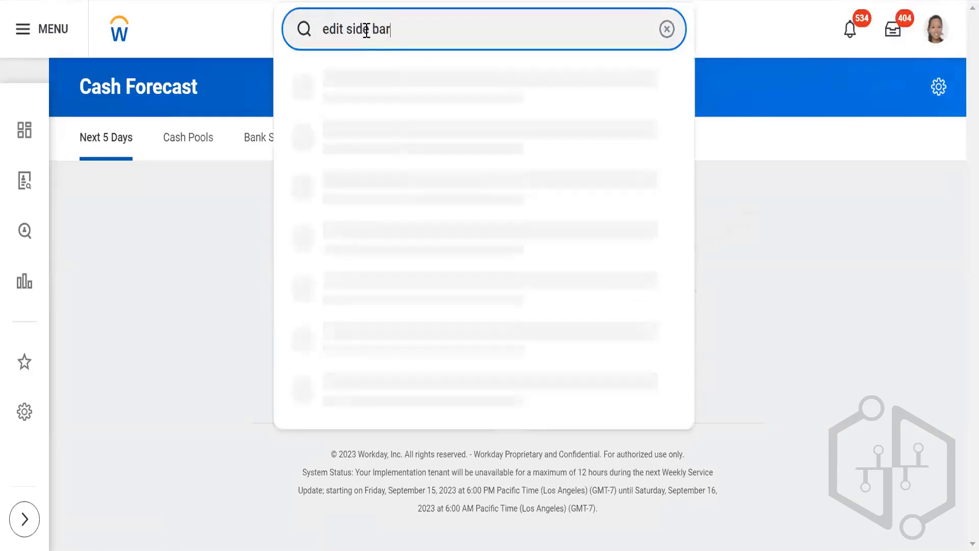
pyautogui.click(369, 29)
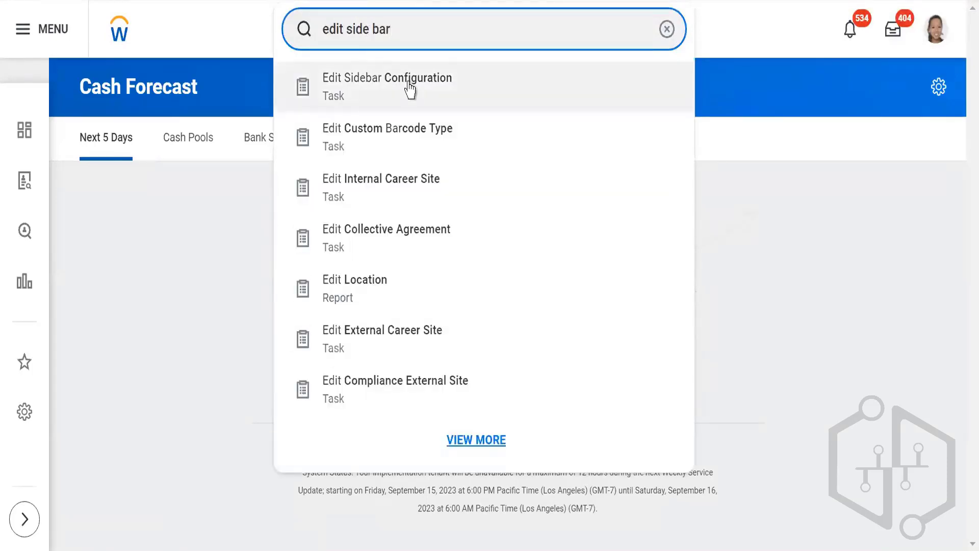
pyautogui.click(408, 81)
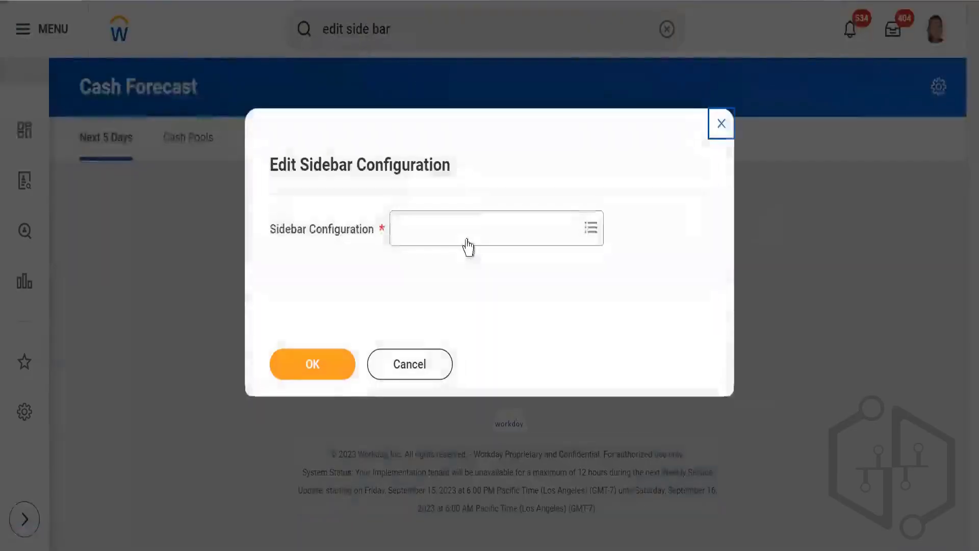
# Choose Skiims_External Career from all sidebar configurations and open it for editing.
pyautogui.click(481, 232)
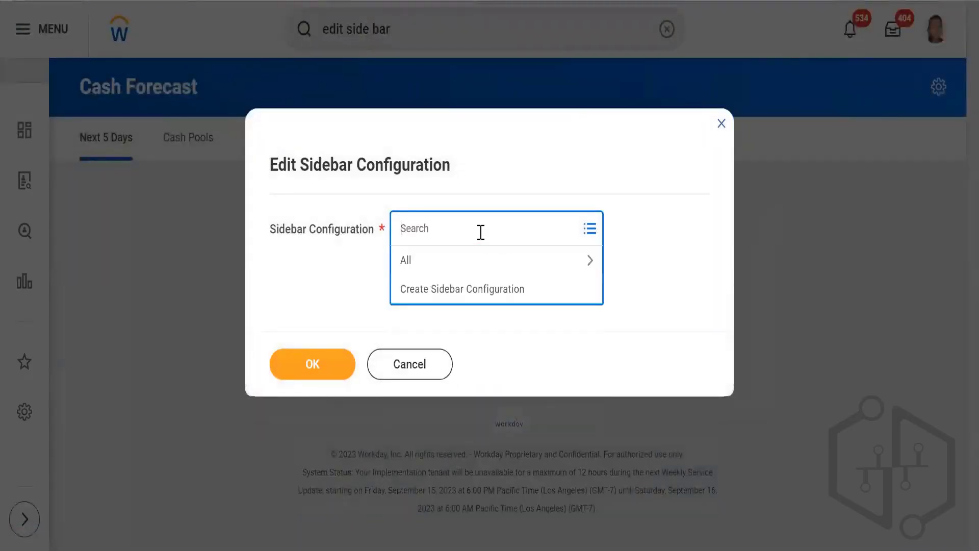
pyautogui.click(477, 272)
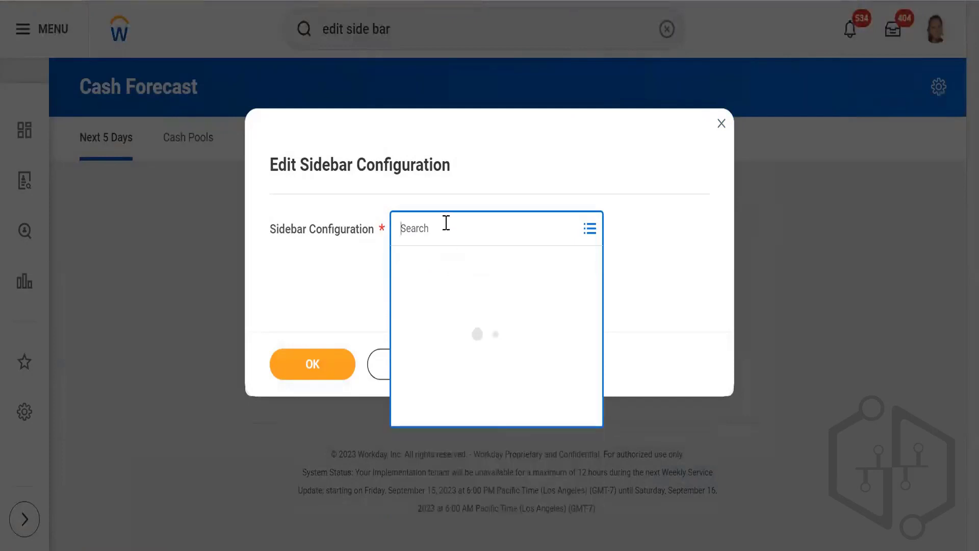
pyautogui.write('skiims')
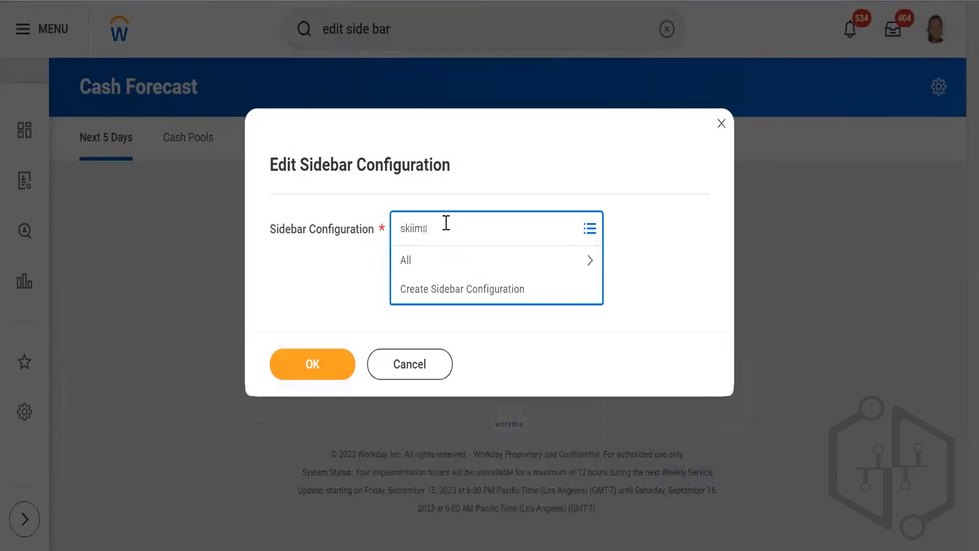
pyautogui.press('Return')
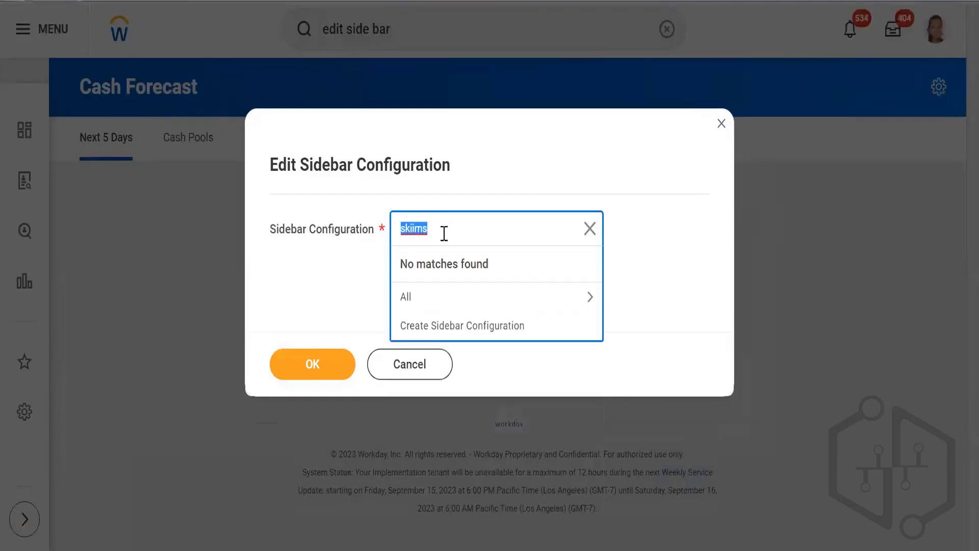
pyautogui.click(498, 300)
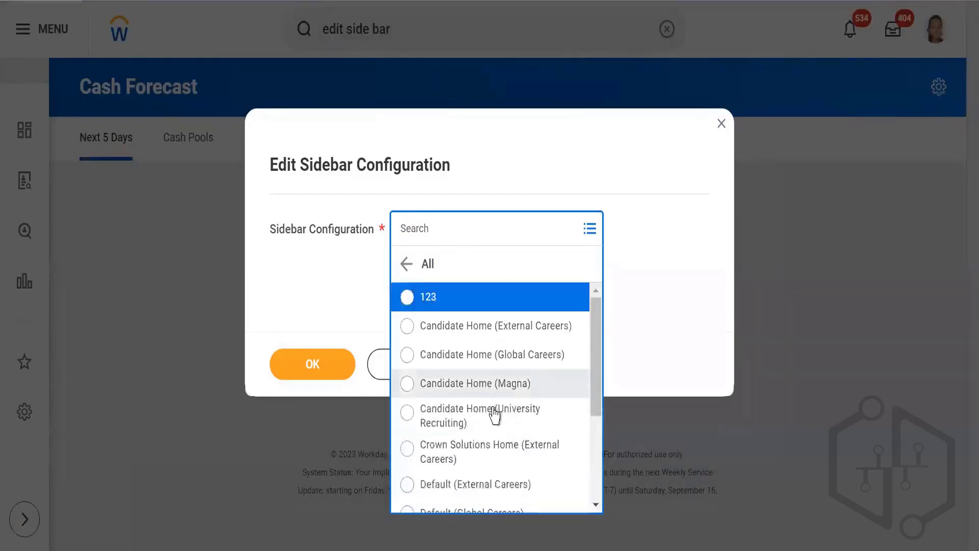
pyautogui.scroll(-3, 494, 352)
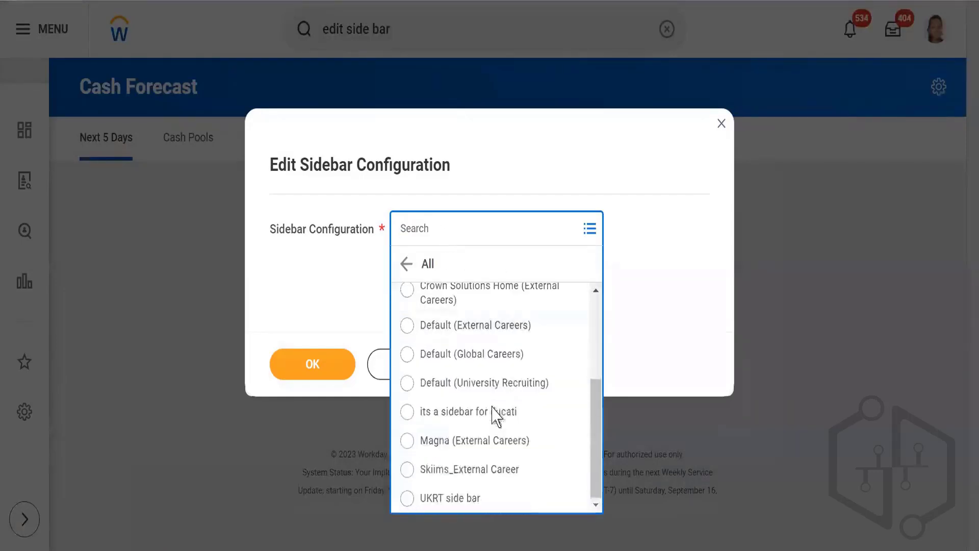
pyautogui.click(453, 469)
pyautogui.click(304, 363)
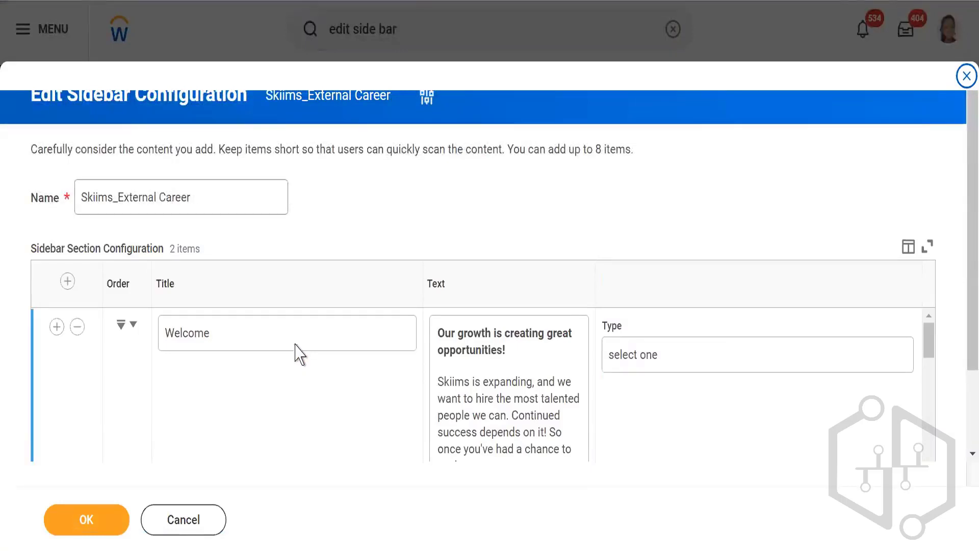
# Review the title, text and image of the Welcome and About sections in the sidebar configuration.
pyautogui.scroll(-2, 397, 244)
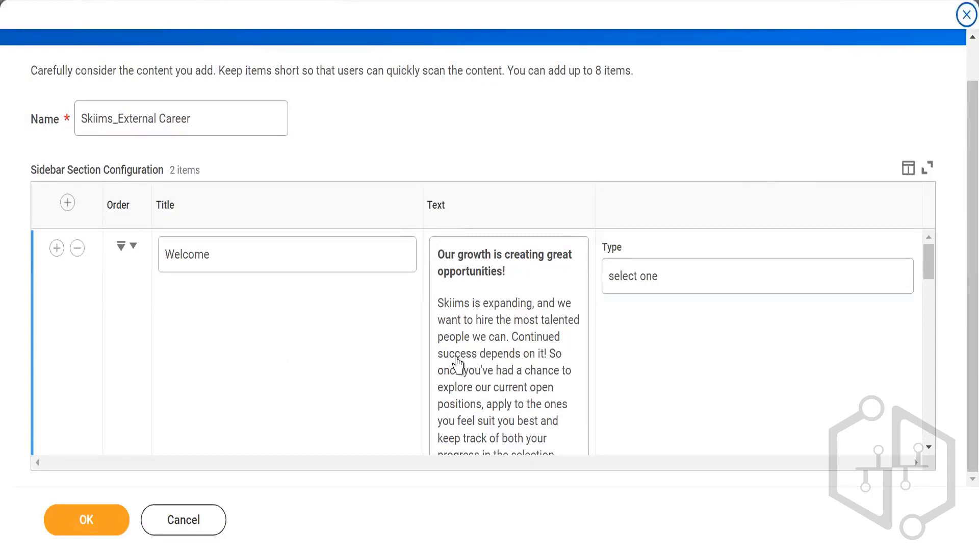
pyautogui.scroll(-3, 478, 357)
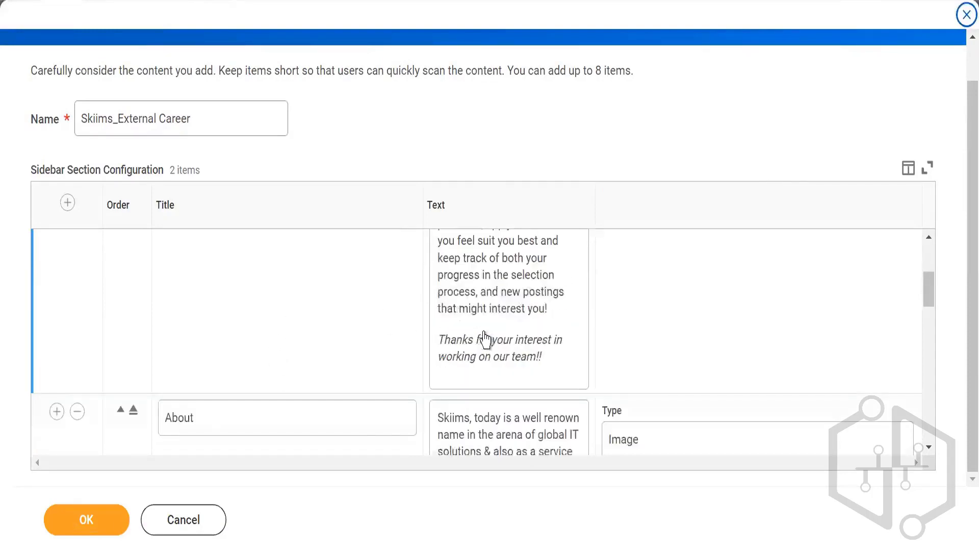
pyautogui.scroll(-2, 239, 374)
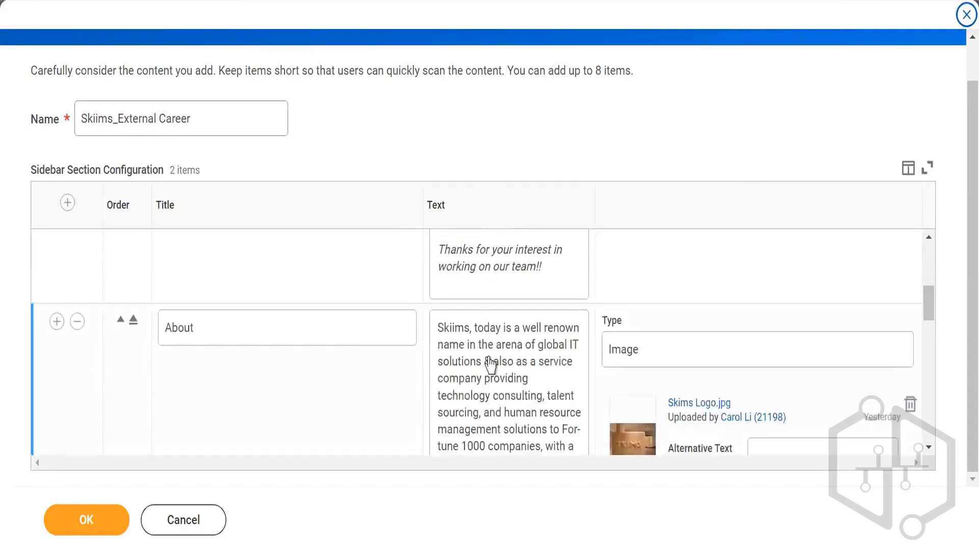
pyautogui.scroll(-2, 487, 364)
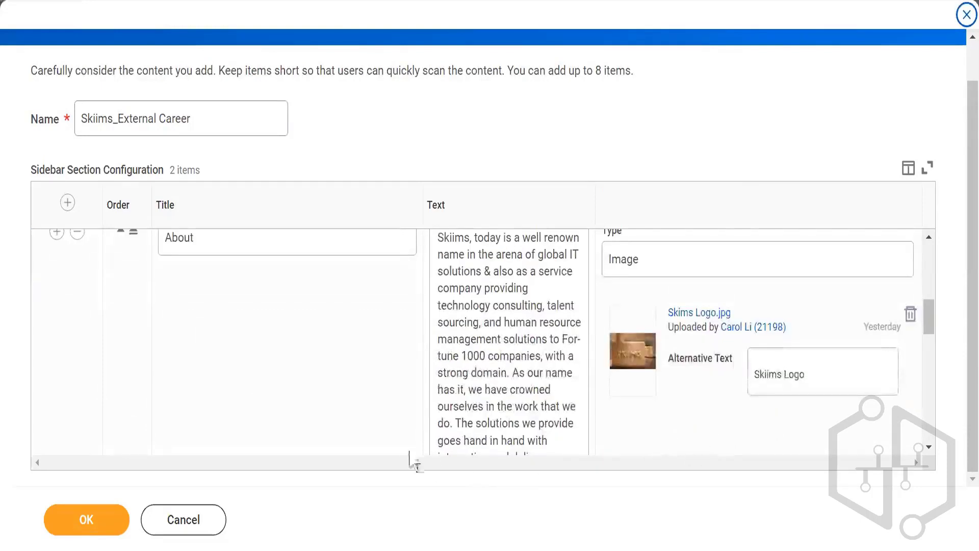
pyautogui.scroll(-2, 622, 459)
pyautogui.scroll(-12, 623, 459)
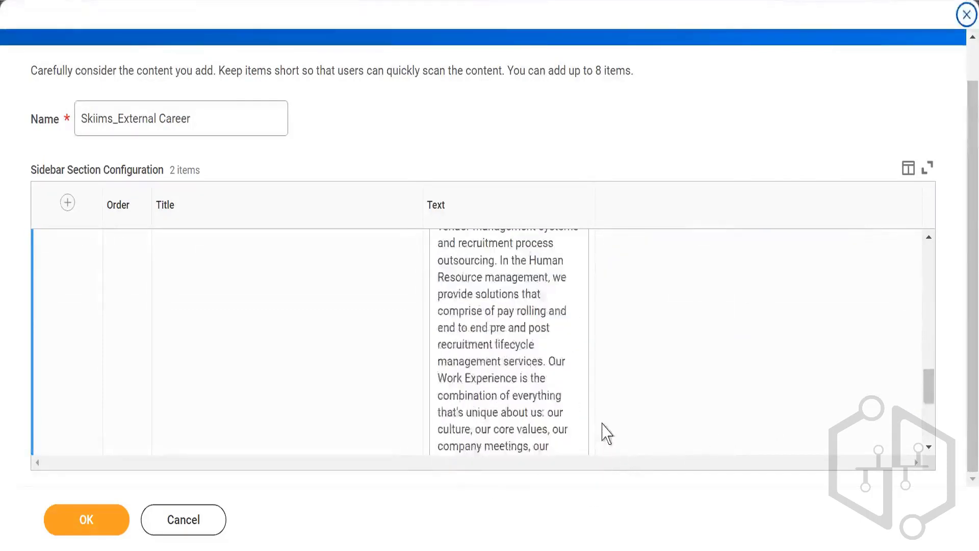
pyautogui.scroll(6, 479, 366)
pyautogui.scroll(6, 479, 366)
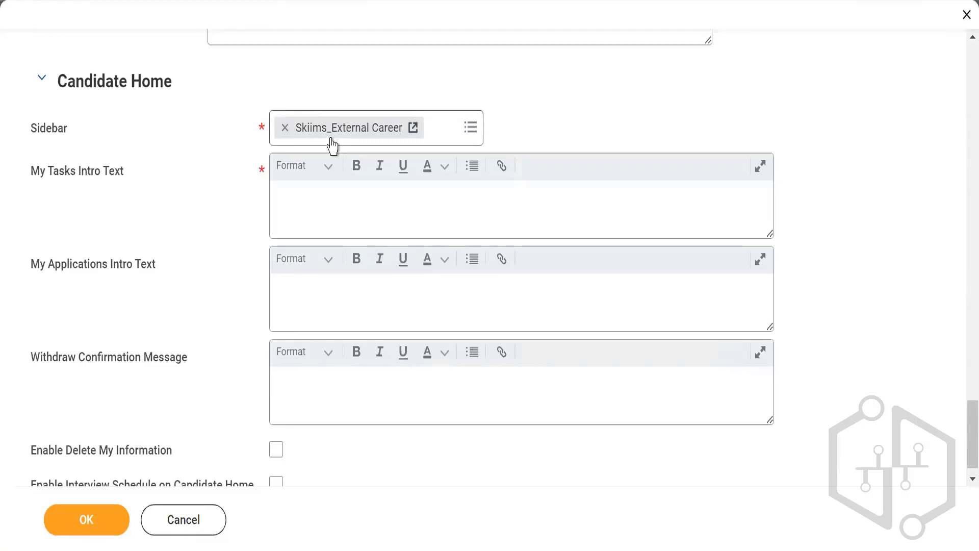
# Enter "please complete the blow task which are pending" as the Candidate Home My Tasks Intro Text.
pyautogui.click(312, 209)
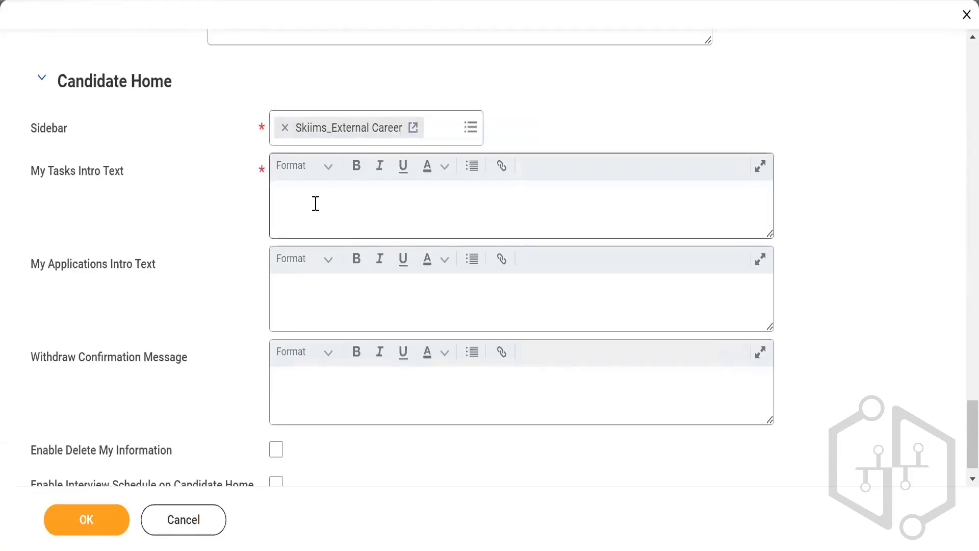
pyautogui.click(315, 201)
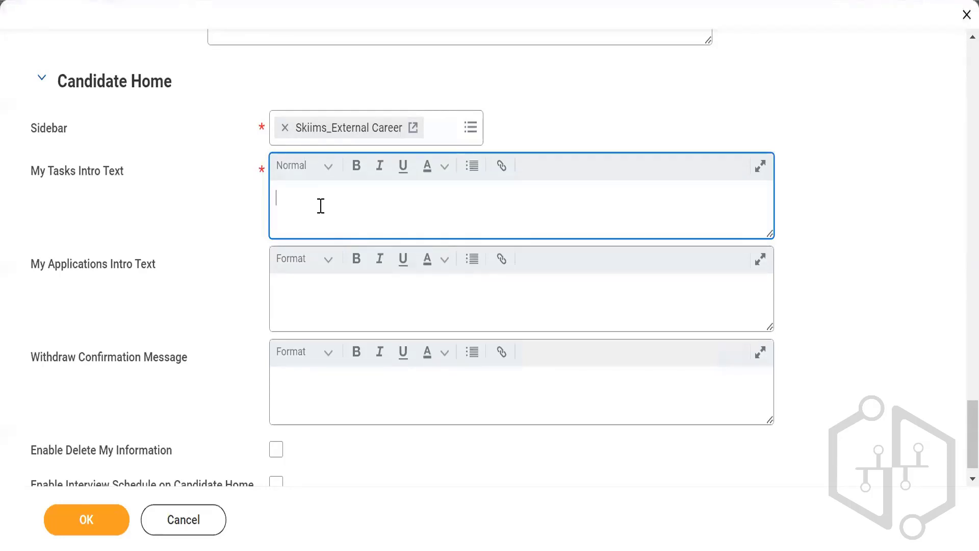
pyautogui.write('please complete the bl')
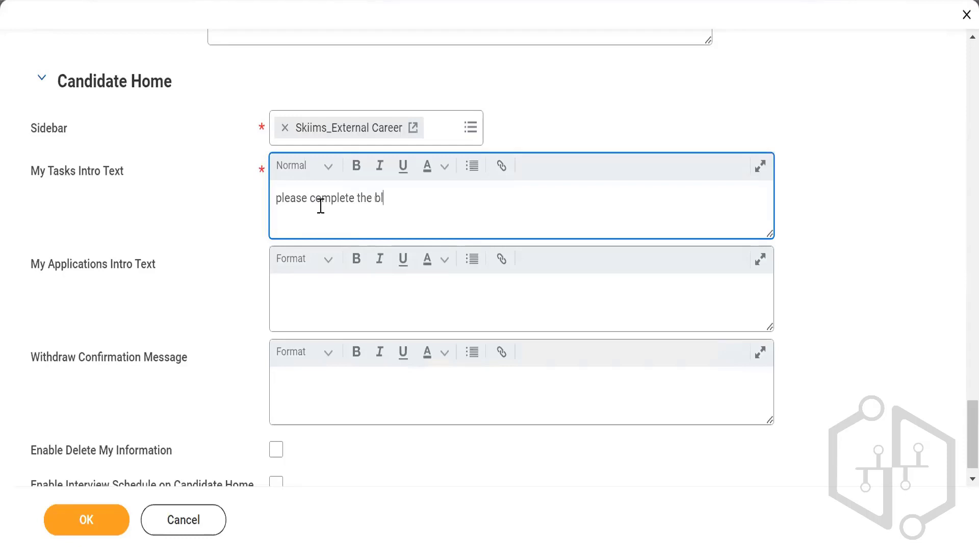
pyautogui.write('ow task')
pyautogui.write('which are ')
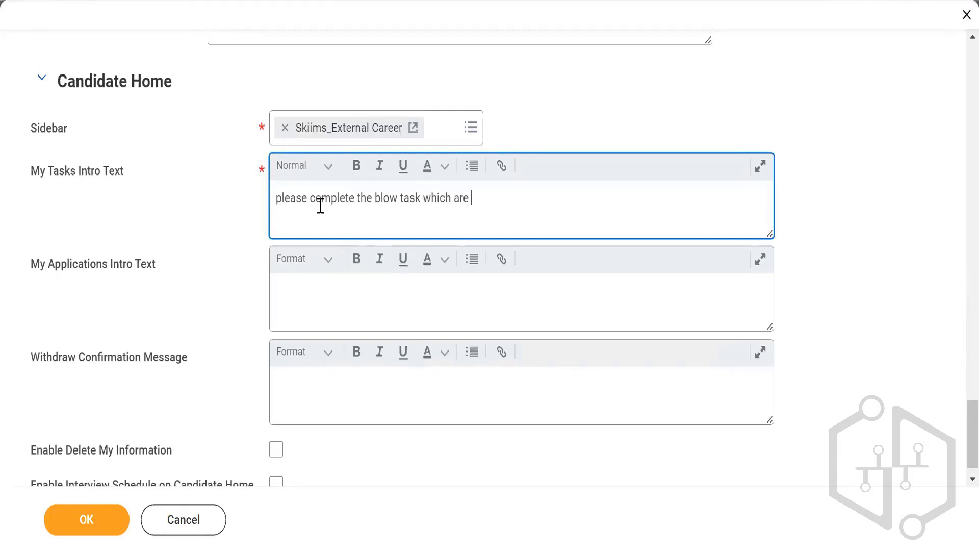
pyautogui.write('pending')
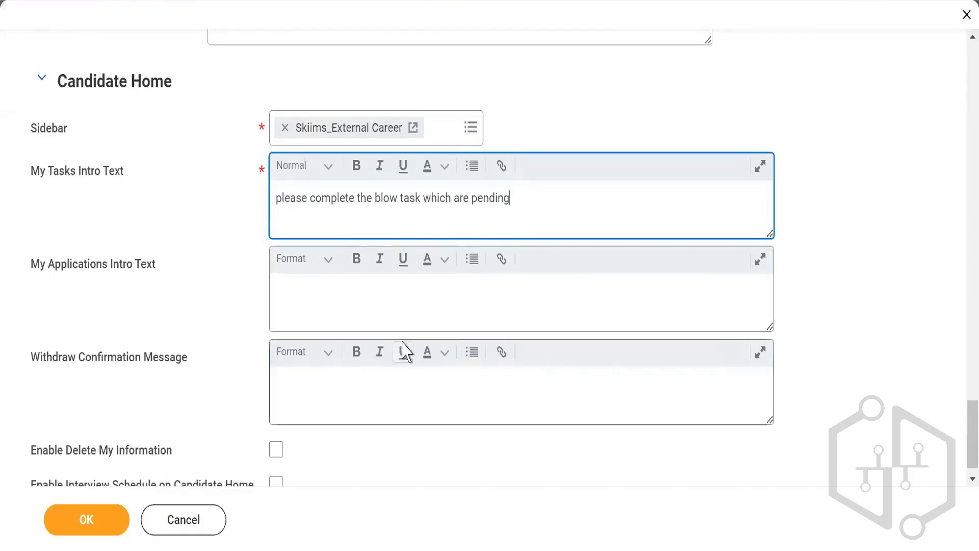
# Leave My Applications Intro Text and Withdraw Confirmation Message empty, and turn on Enable Interview Schedule on Candidate Home.
pyautogui.click(374, 301)
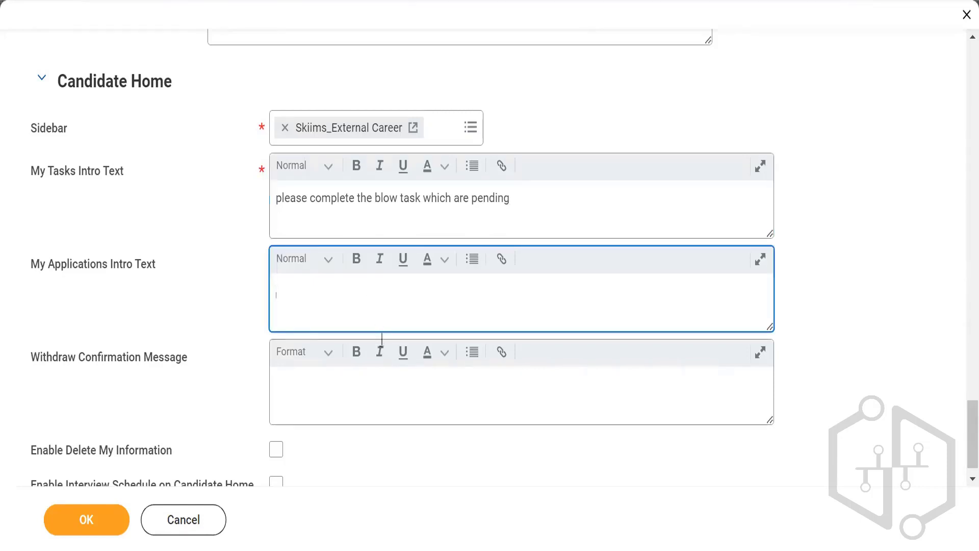
pyautogui.scroll(-1, 328, 391)
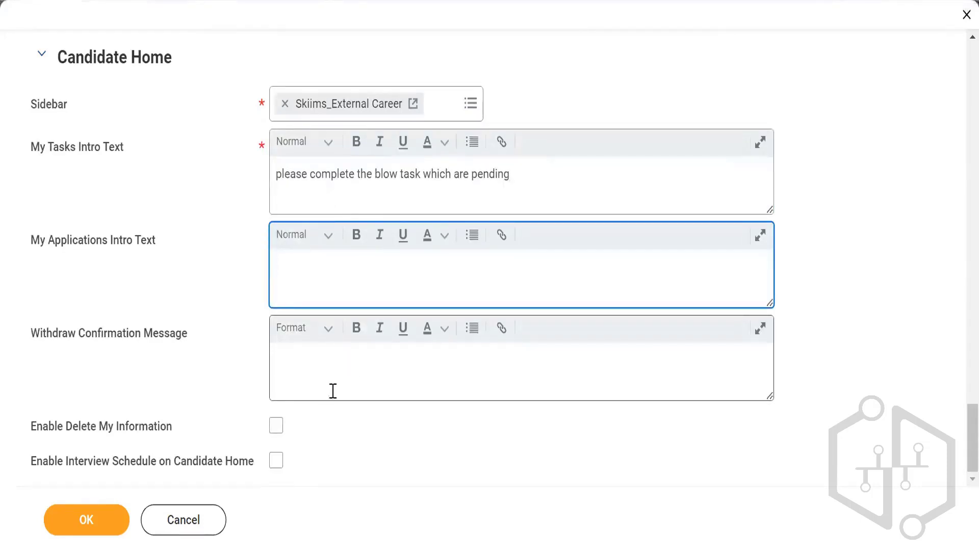
pyautogui.click(396, 364)
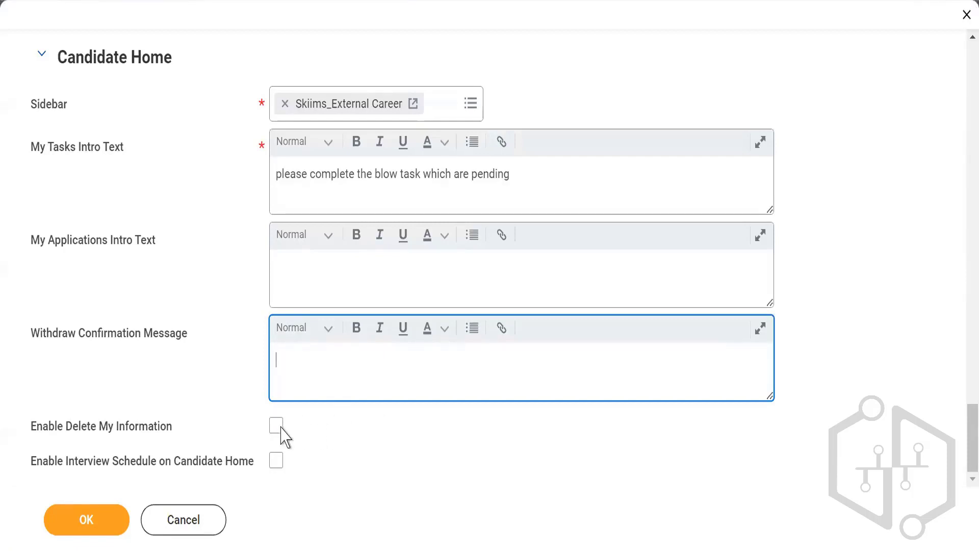
pyautogui.moveTo(276, 429)
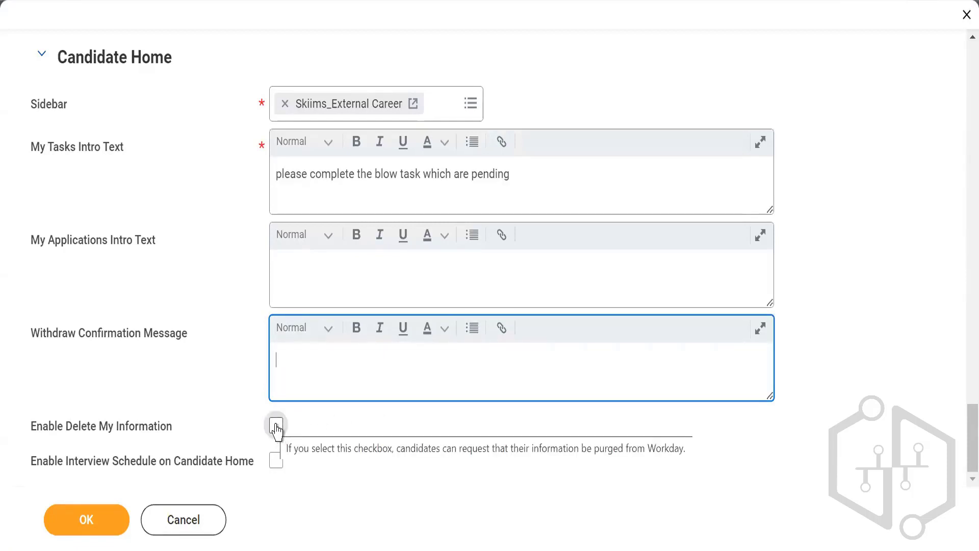
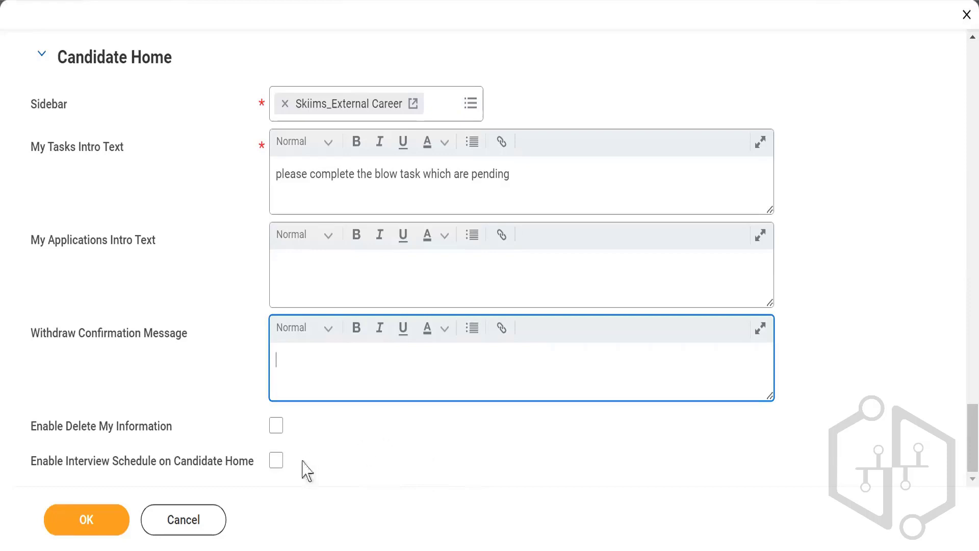
pyautogui.click(276, 460)
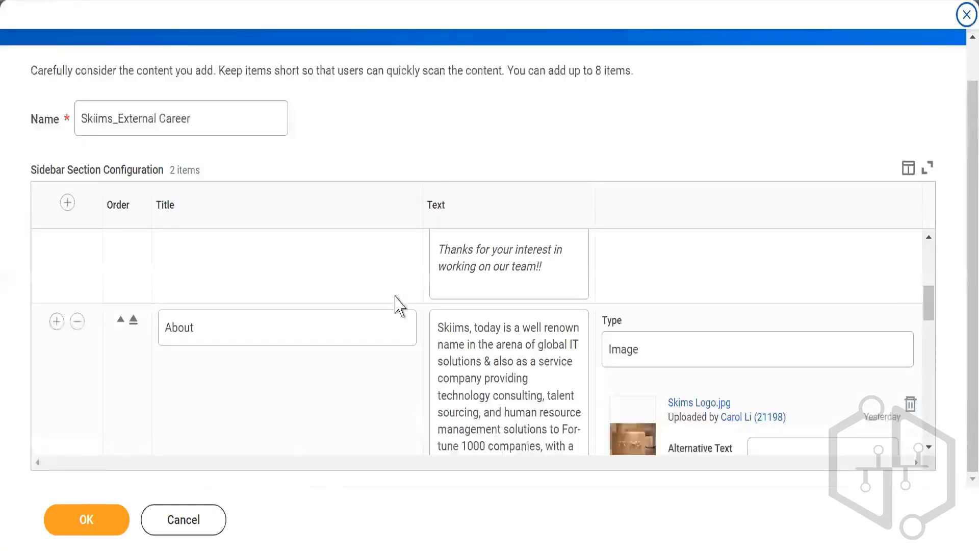
# Leave the sidebar configuration without saving and look back over the external career site's settings above Candidate Home.
pyautogui.scroll(5, 399, 306)
pyautogui.click(186, 528)
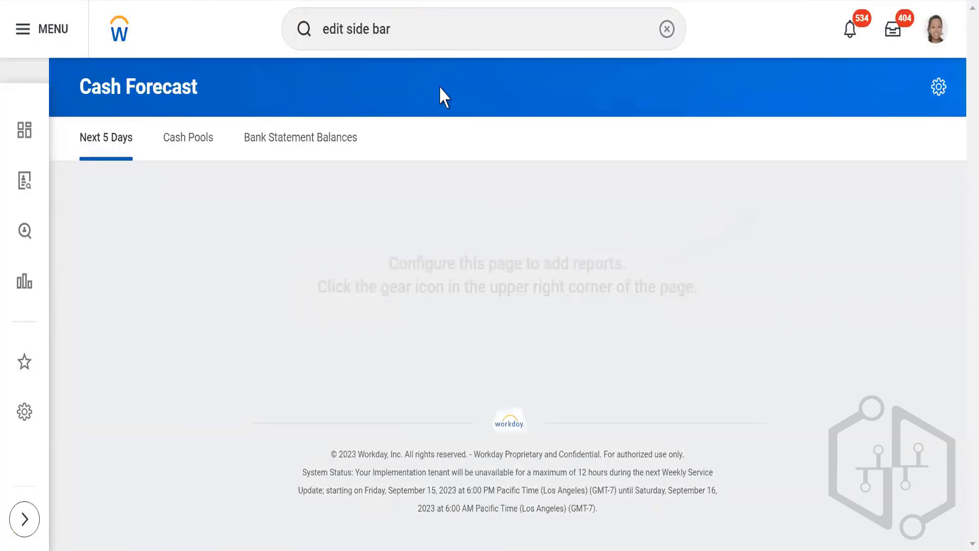
pyautogui.click(416, 32)
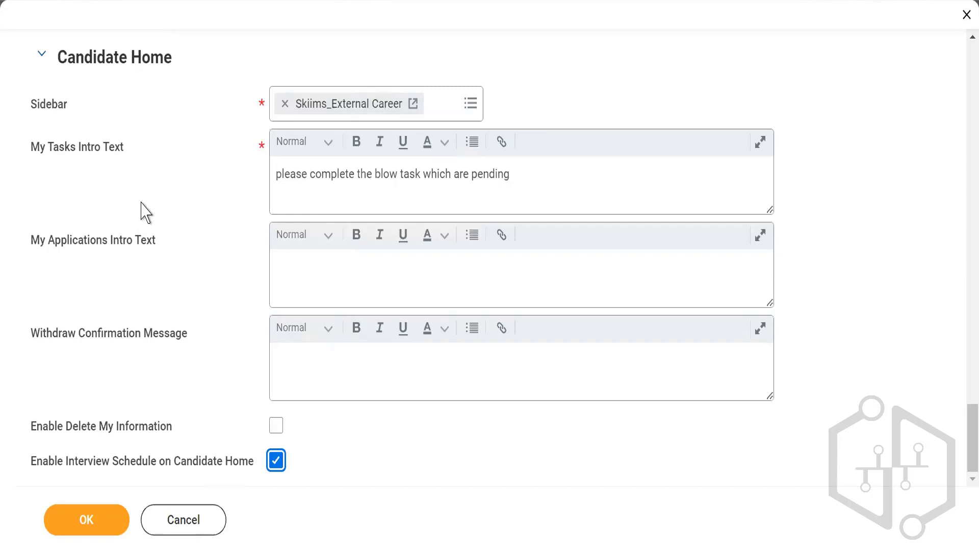
pyautogui.scroll(5, 142, 211)
pyautogui.scroll(10, 141, 212)
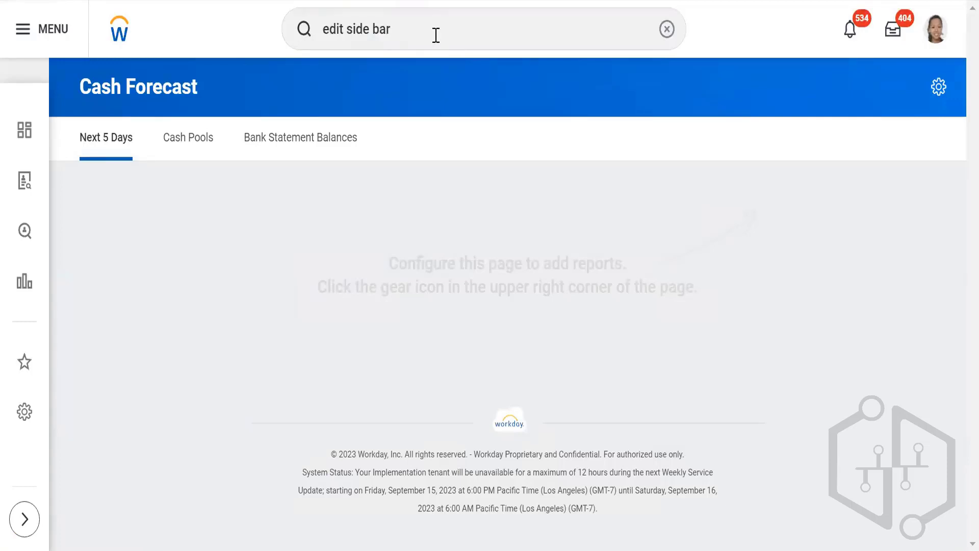
# Search for "BP:Post job skiims", open the Post Job business process definition for SKIIMS PVT LTD and review its steps.
pyautogui.click(436, 35)
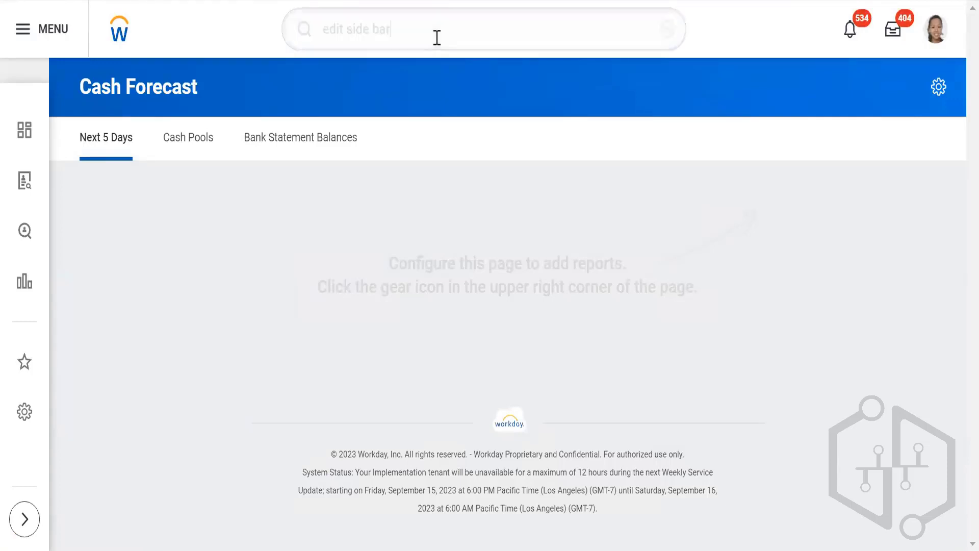
pyautogui.press('BackSpace')
pyautogui.press('BackSpace')
pyautogui.press('BackSpace')
pyautogui.press('BackSpace')
pyautogui.press('BackSpace')
pyautogui.press('BackSpace')
pyautogui.press('BackSpace')
pyautogui.press('BackSpace')
pyautogui.press('BackSpace')
pyautogui.press('BackSpace')
pyautogui.press('BackSpace')
pyautogui.press('BackSpace')
pyautogui.press('BackSpace')
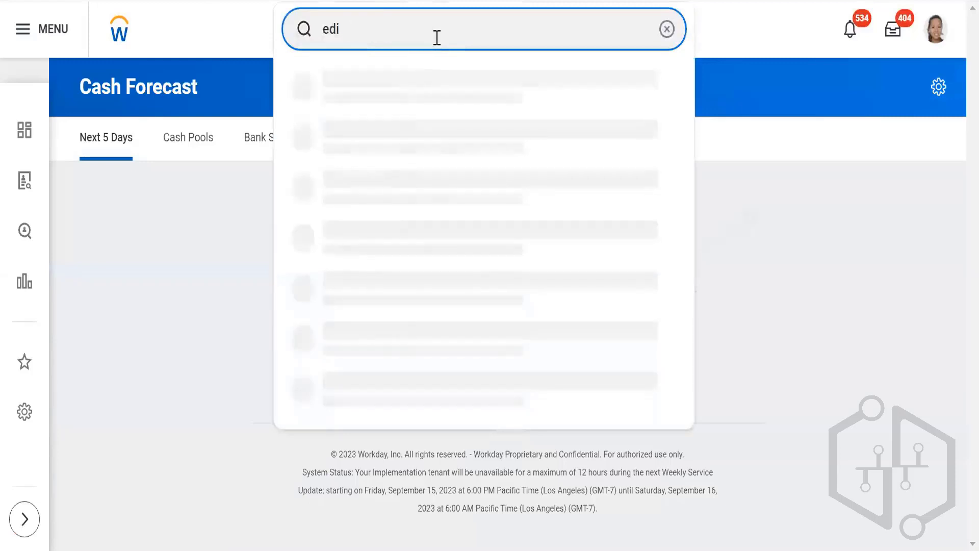
pyautogui.write('BP')
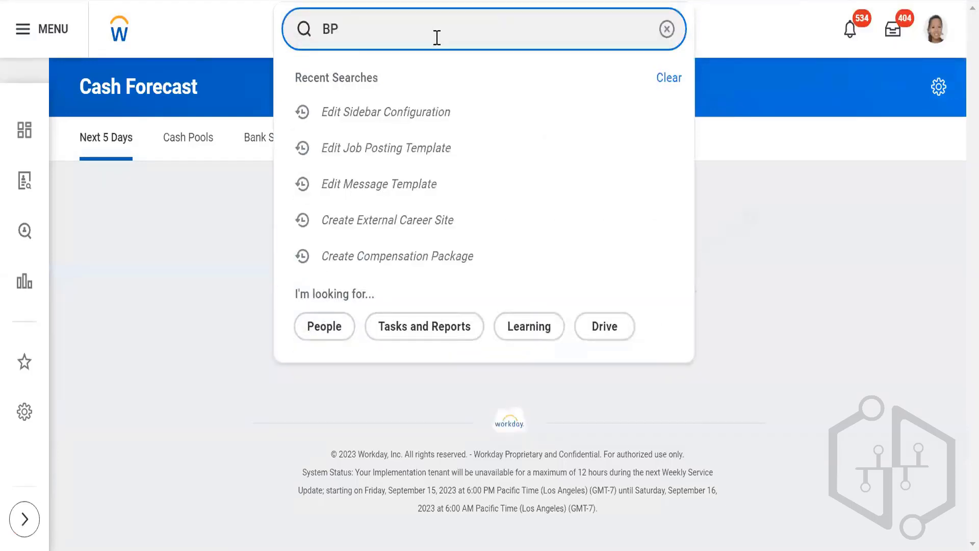
pyautogui.write(':Post')
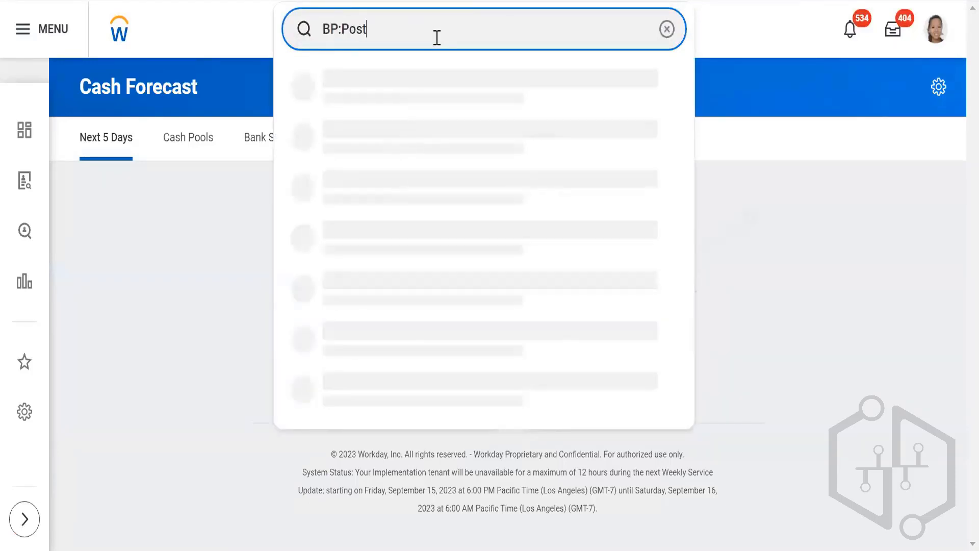
pyautogui.write(' job ')
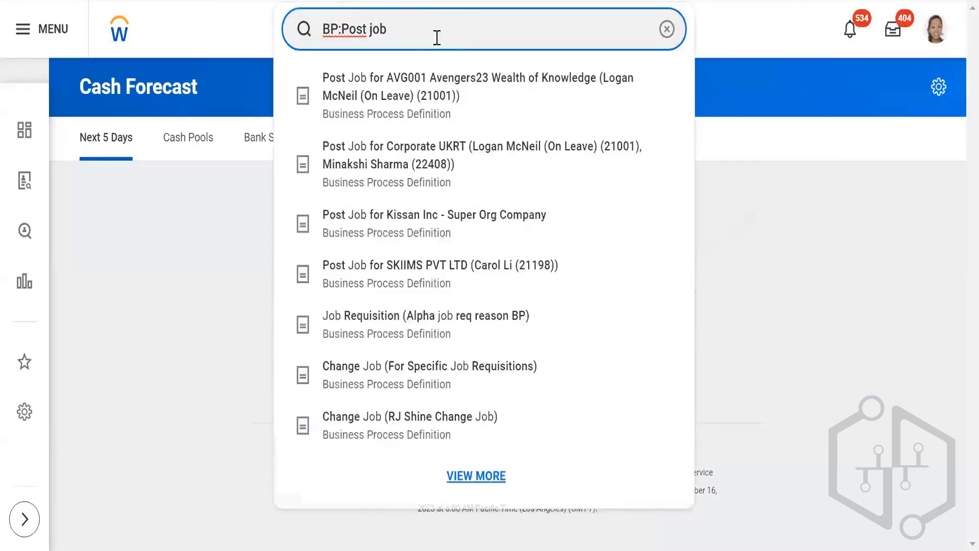
pyautogui.write('skiims')
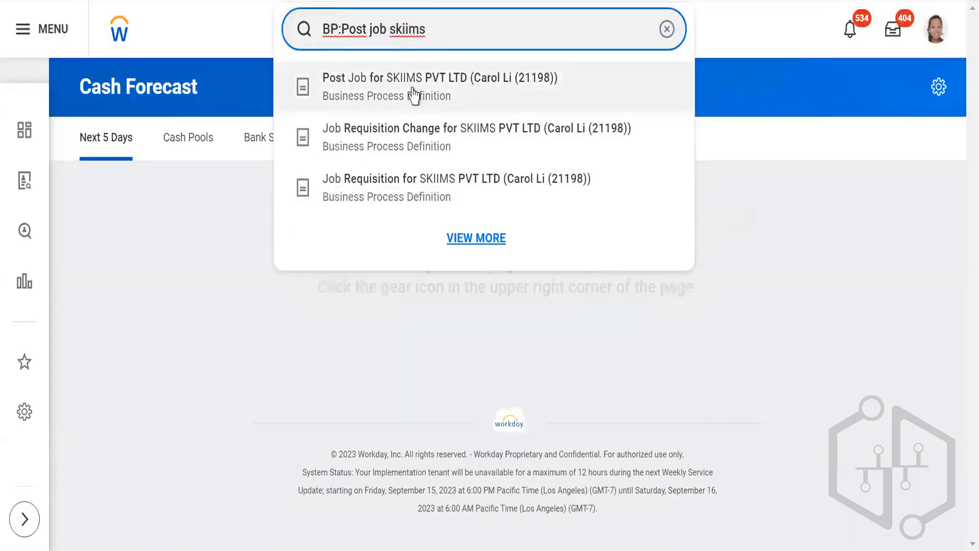
pyautogui.click(413, 95)
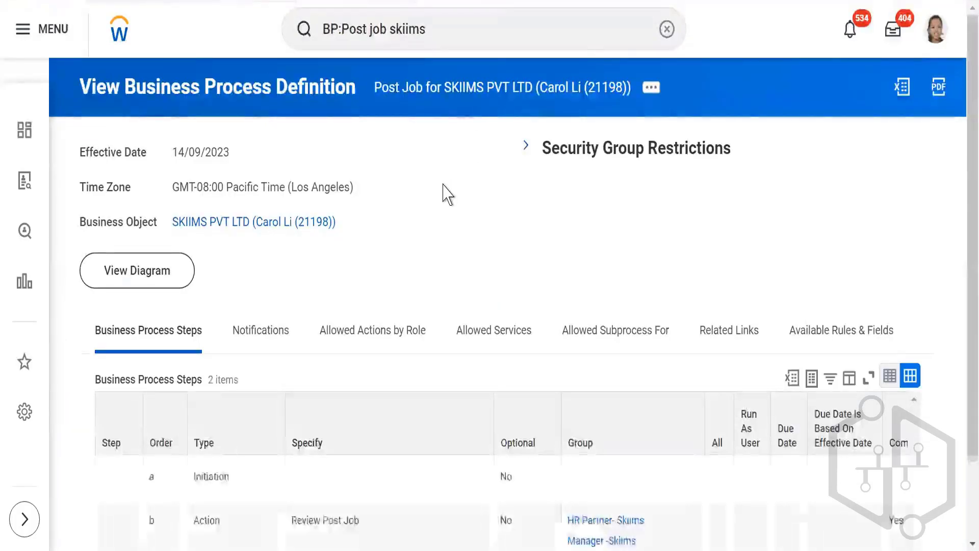
pyautogui.scroll(-2, 443, 194)
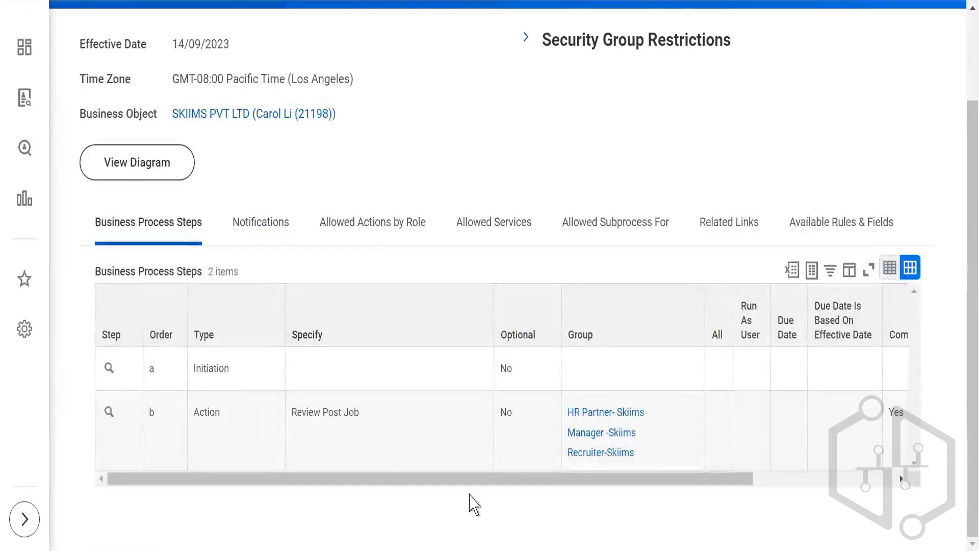
pyautogui.scroll(2, 461, 246)
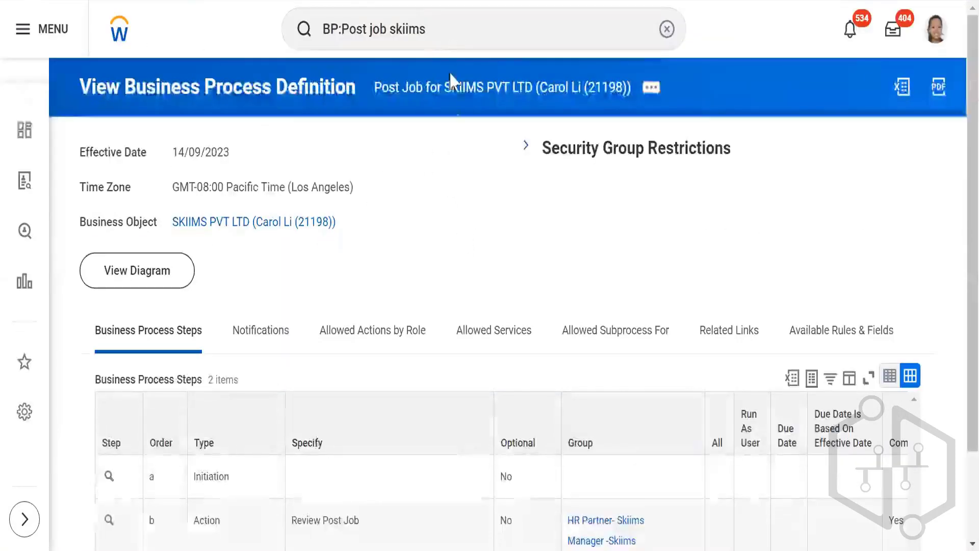
pyautogui.click(454, 30)
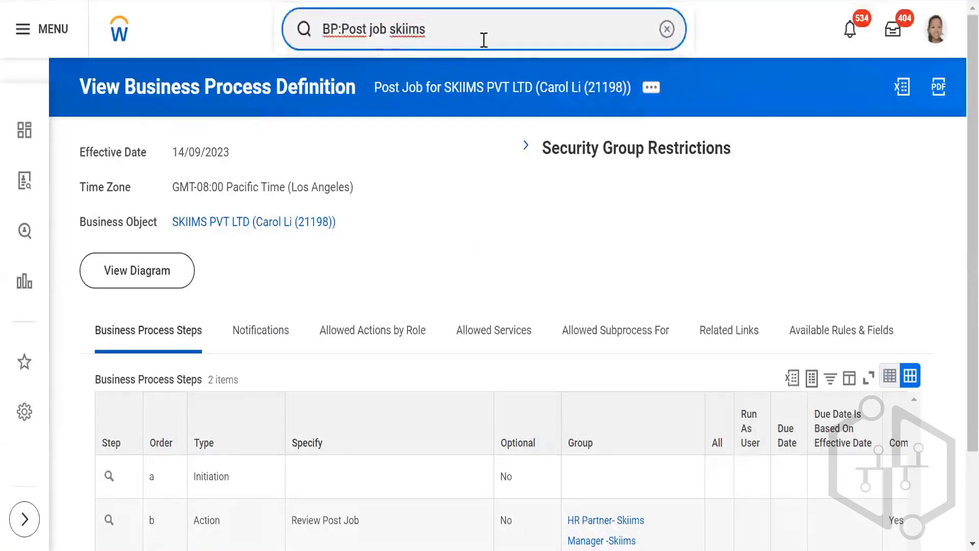
pyautogui.moveTo(483, 40); pyautogui.dragTo(281, 40)
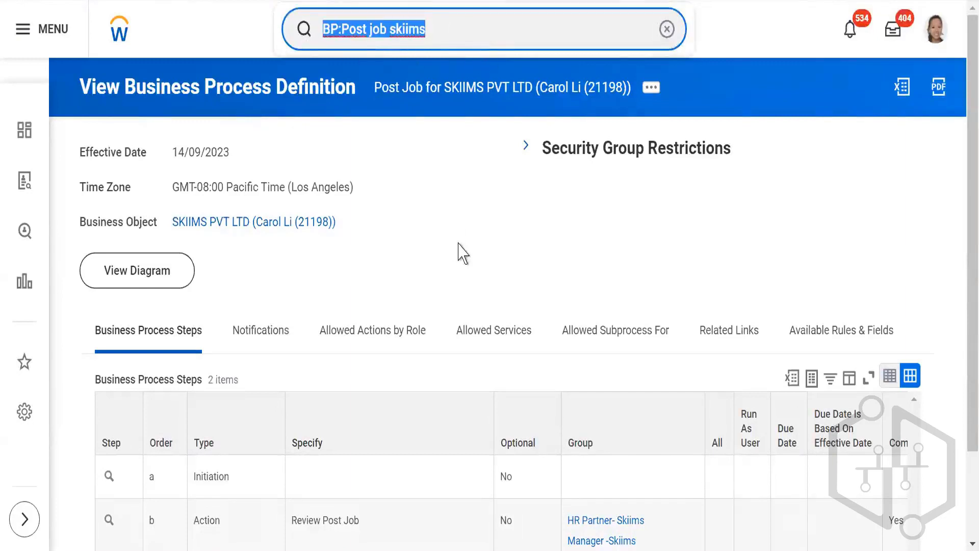
pyautogui.click(485, 234)
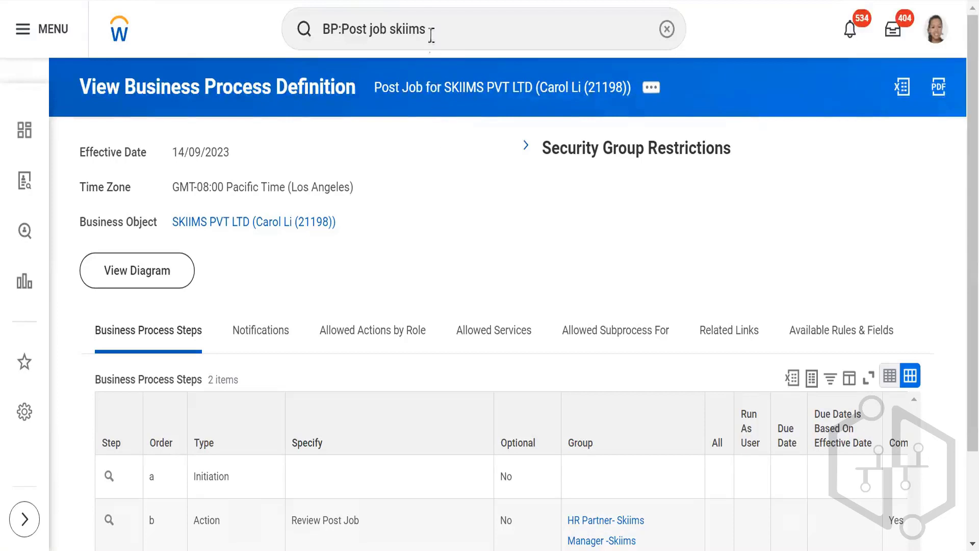
pyautogui.click(461, 31)
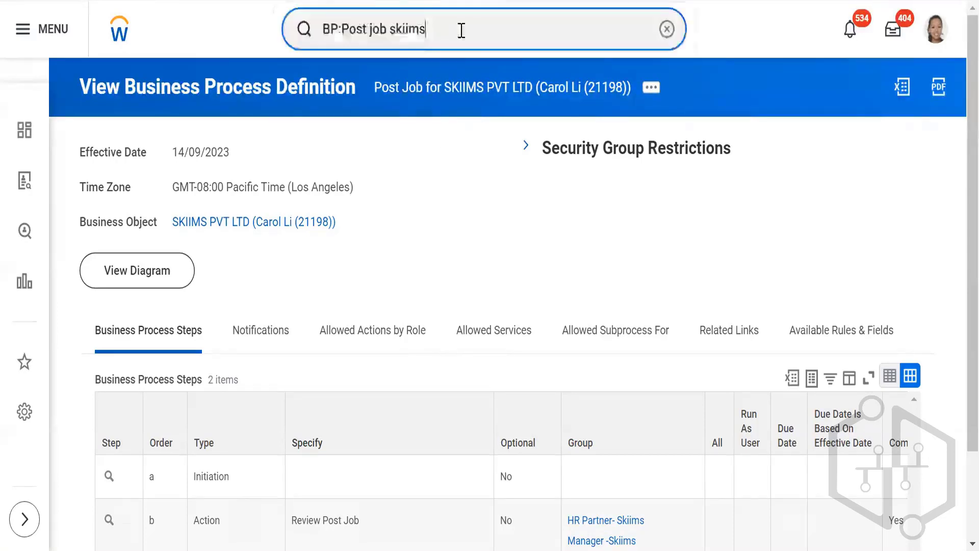
pyautogui.moveTo(426, 29); pyautogui.dragTo(267, 29)
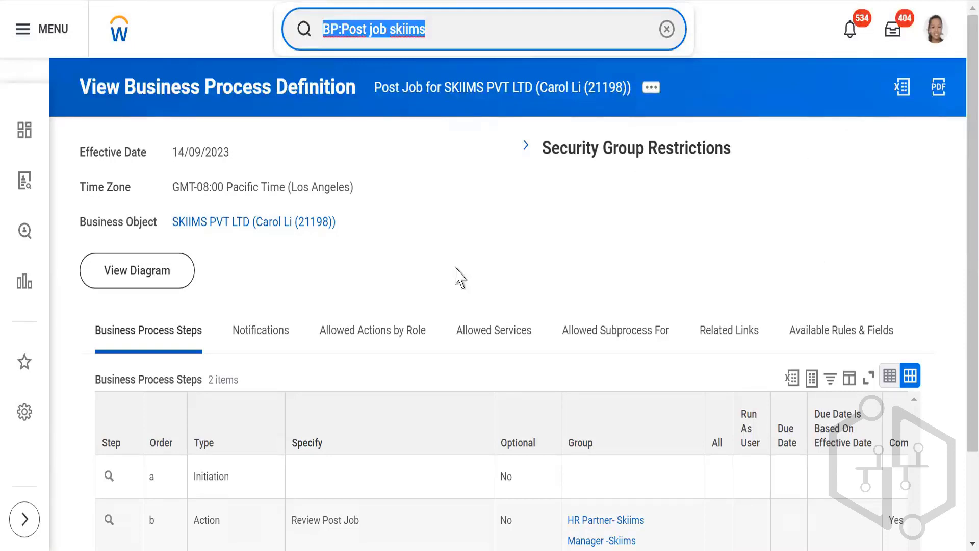
# Search for "JR:Skiims" and open the Skiims_ Workday Recruitment Consultant job requisition.
pyautogui.click(482, 31)
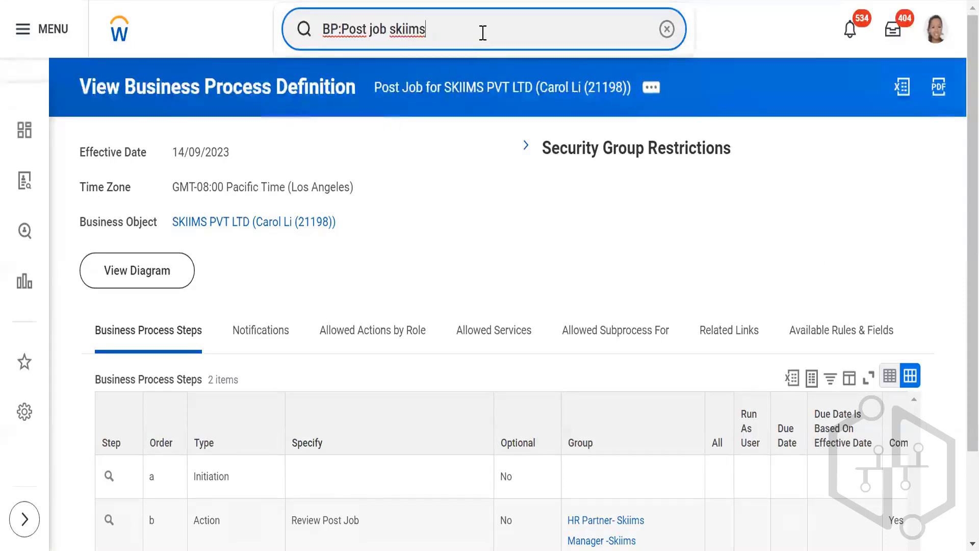
pyautogui.press('BackSpace')
pyautogui.press('BackSpace')
pyautogui.press('BackSpace')
pyautogui.press('BackSpace')
pyautogui.press('BackSpace')
pyautogui.press('BackSpace')
pyautogui.press('BackSpace')
pyautogui.press('BackSpace')
pyautogui.press('BackSpace')
pyautogui.press('BackSpace')
pyautogui.press('BackSpace')
pyautogui.press('BackSpace')
pyautogui.press('BackSpace')
pyautogui.press('BackSpace')
pyautogui.press('BackSpace')
pyautogui.press('BackSpace')
pyautogui.press('BackSpace')
pyautogui.press('BackSpace')
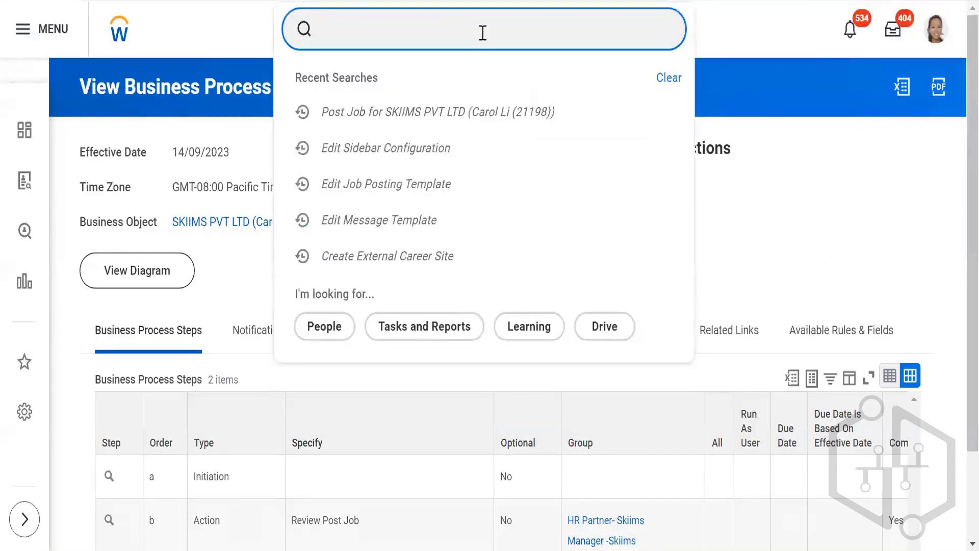
pyautogui.write('S')
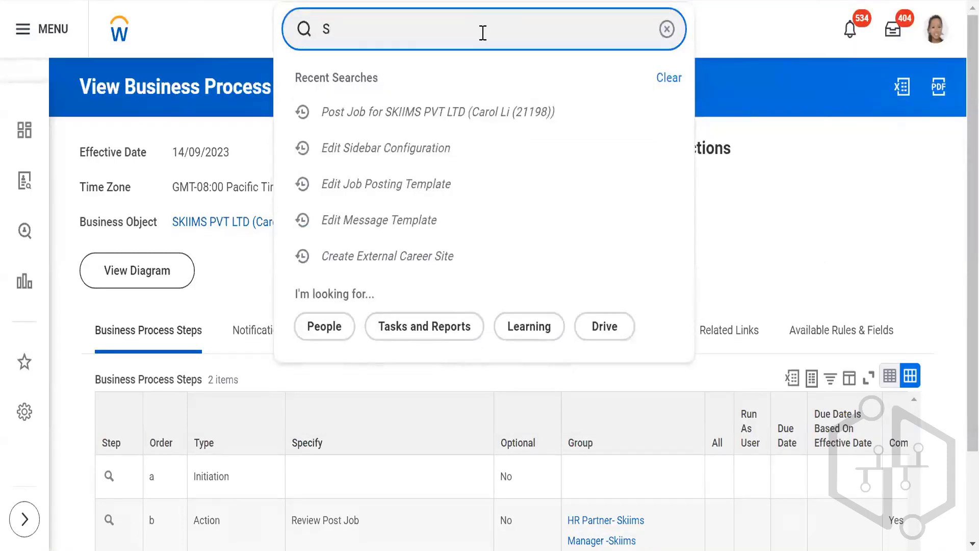
pyautogui.press('BackSpace')
pyautogui.write(':JR')
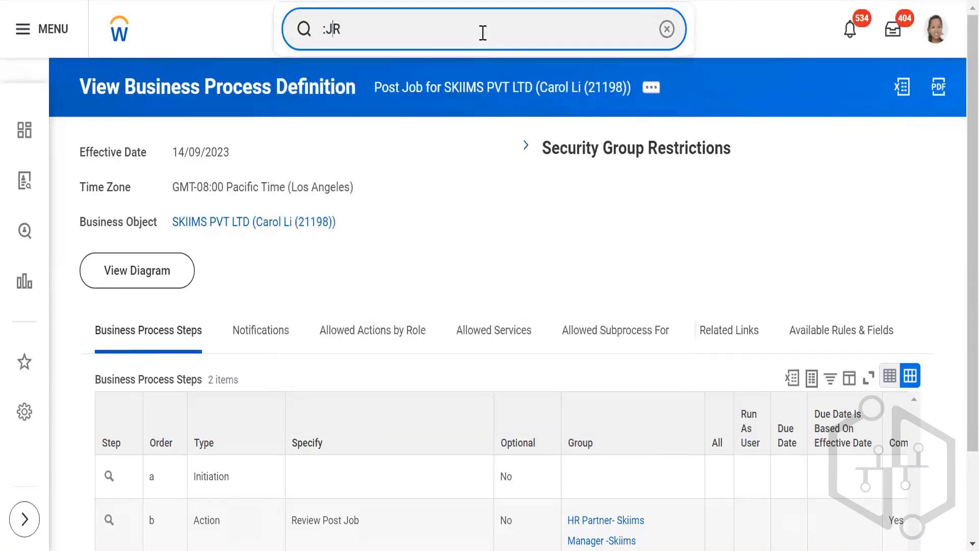
pyautogui.press('BackSpace')
pyautogui.click(483, 33)
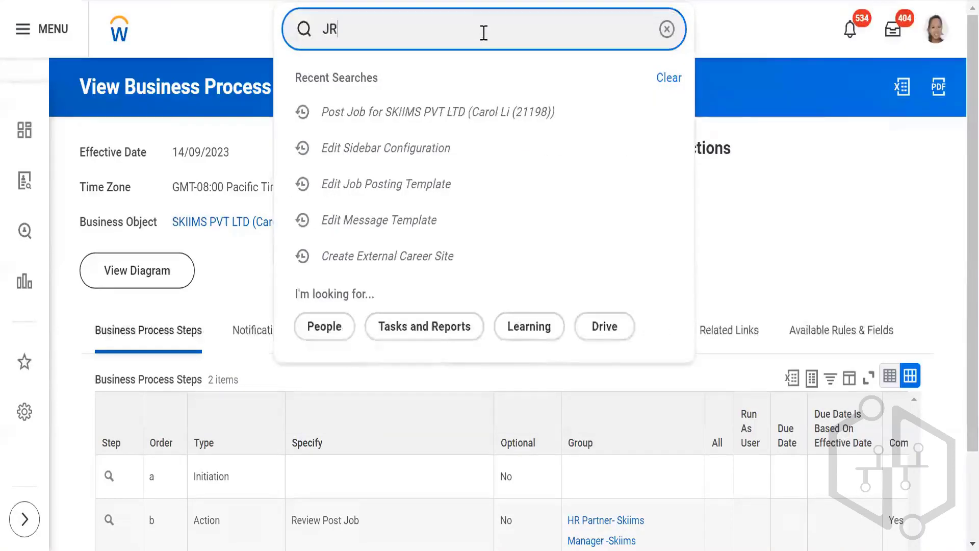
pyautogui.write(':')
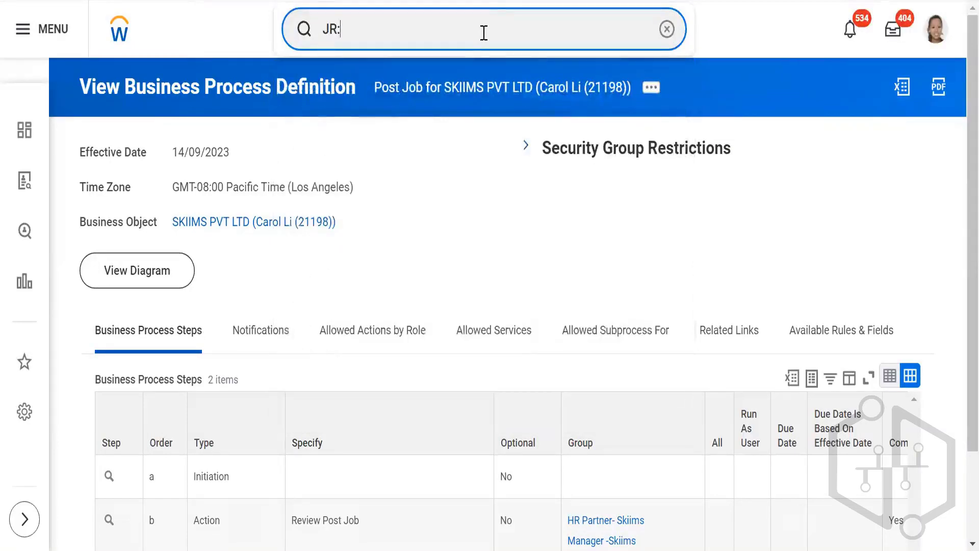
pyautogui.write('Ski')
pyautogui.write('ims')
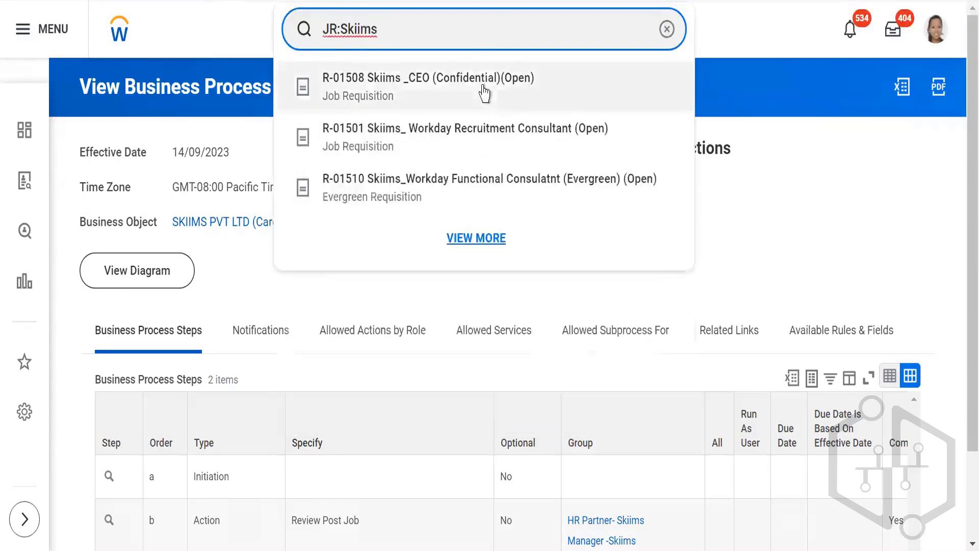
pyautogui.click(476, 138)
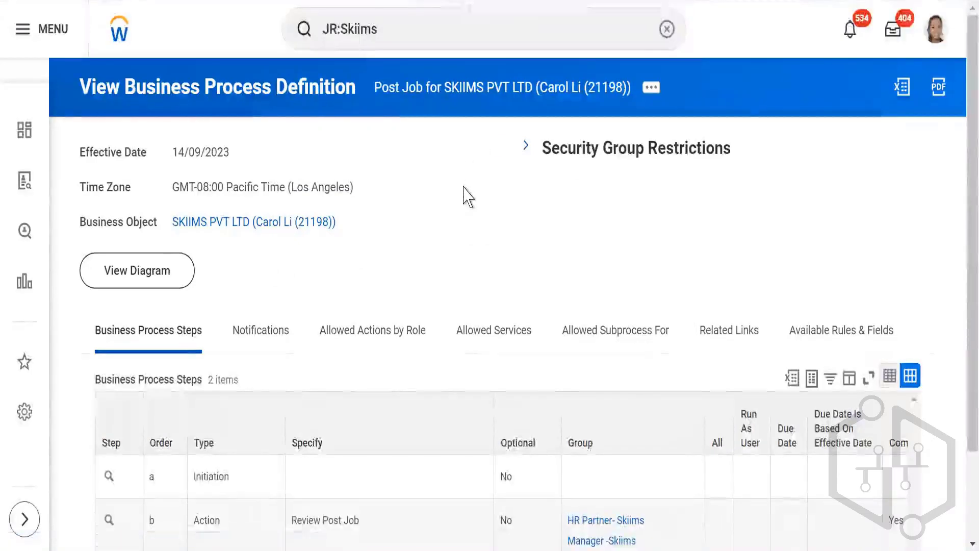
# Display the current job postings of the Workday Recruitment Consultant requisition.
pyautogui.scroll(-1, 474, 255)
pyautogui.scroll(-2, 531, 293)
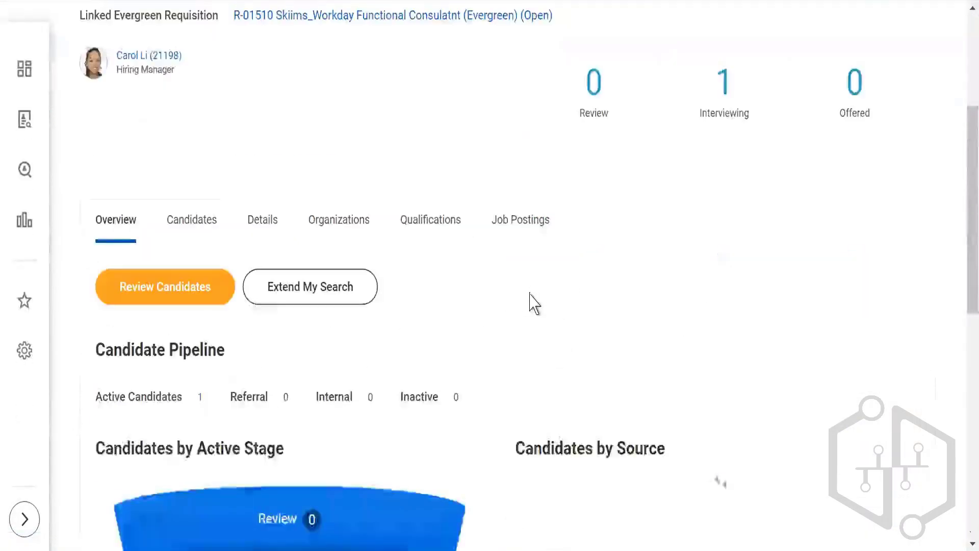
pyautogui.click(516, 220)
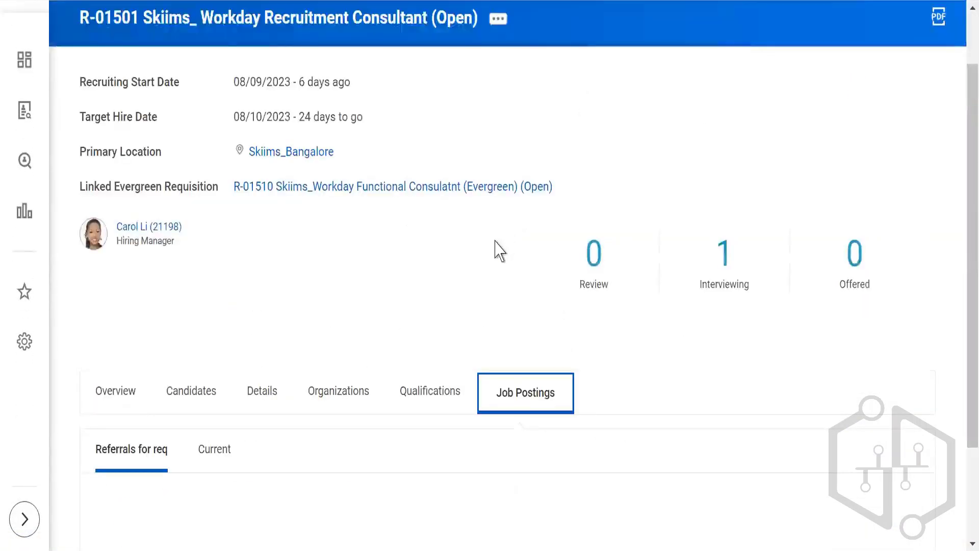
pyautogui.scroll(-3, 441, 230)
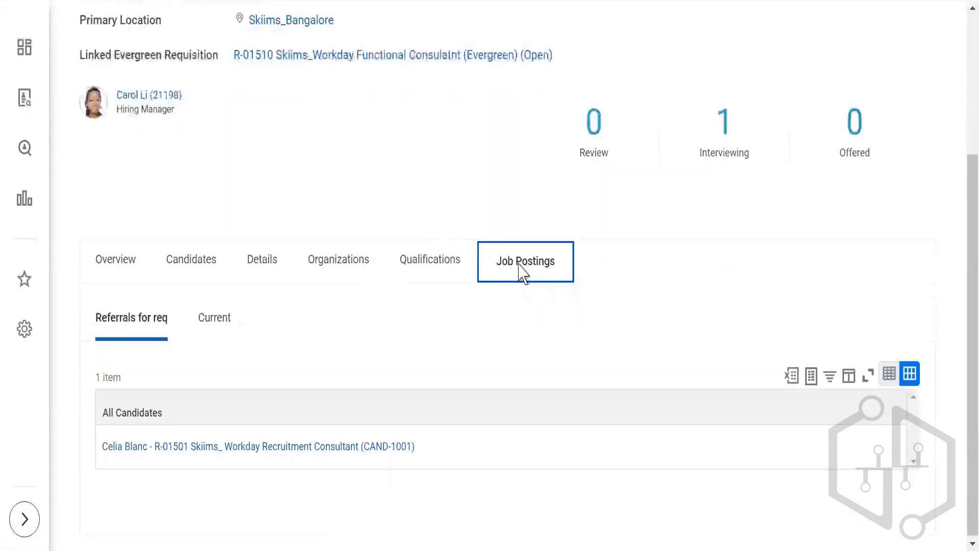
pyautogui.click(422, 272)
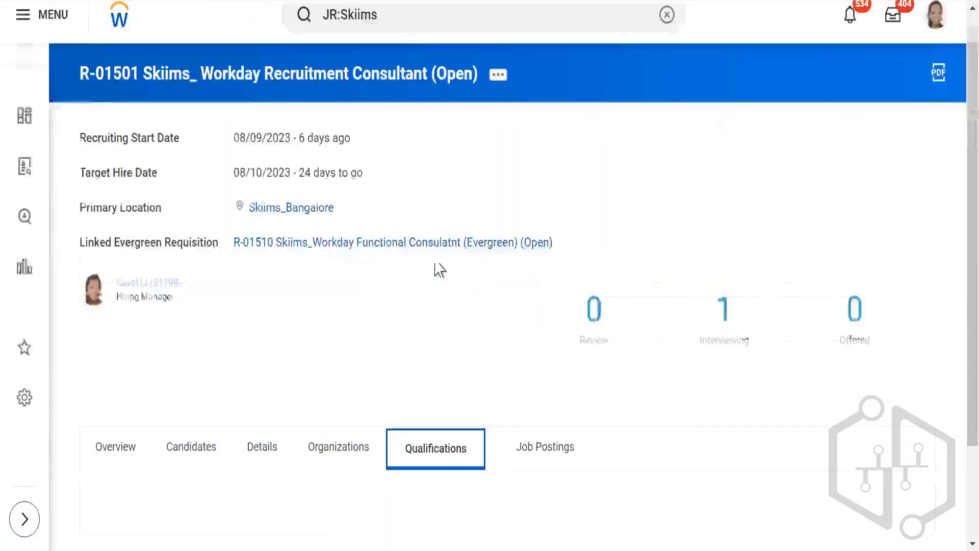
pyautogui.scroll(-2, 455, 268)
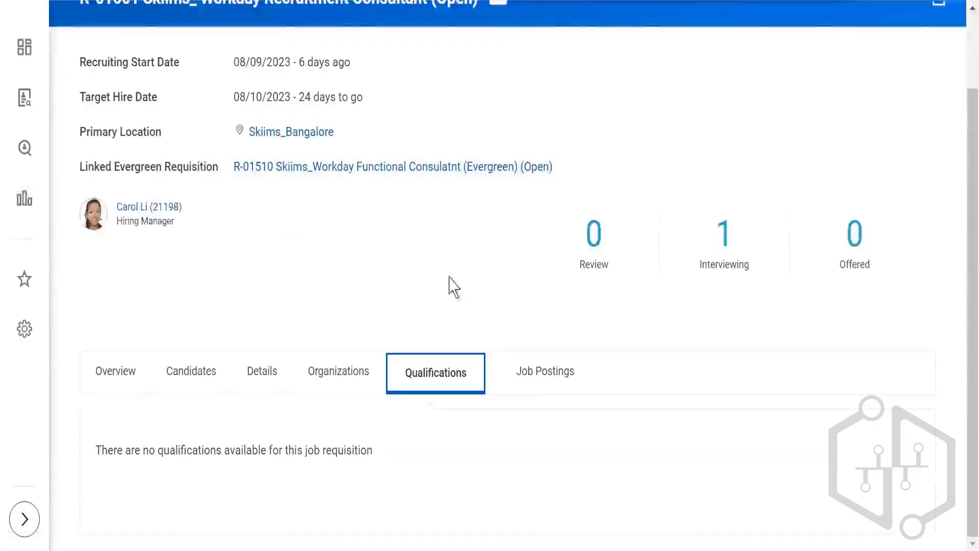
pyautogui.click(540, 387)
pyautogui.scroll(-2, 221, 361)
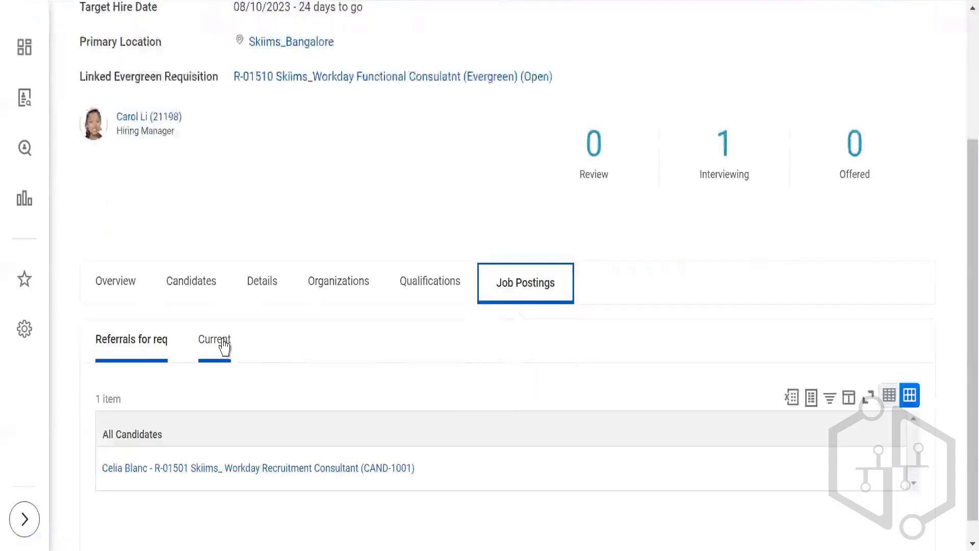
pyautogui.click(224, 347)
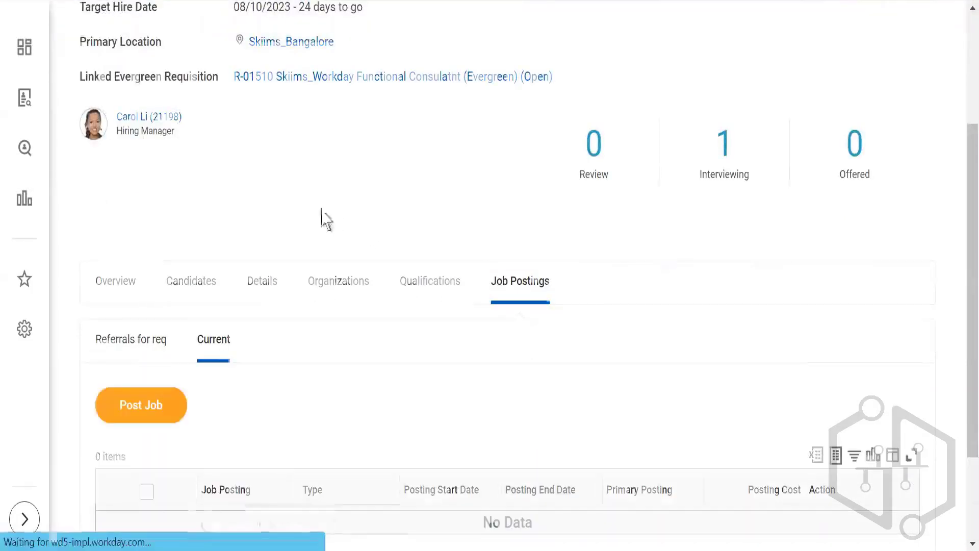
pyautogui.scroll(-2, 321, 219)
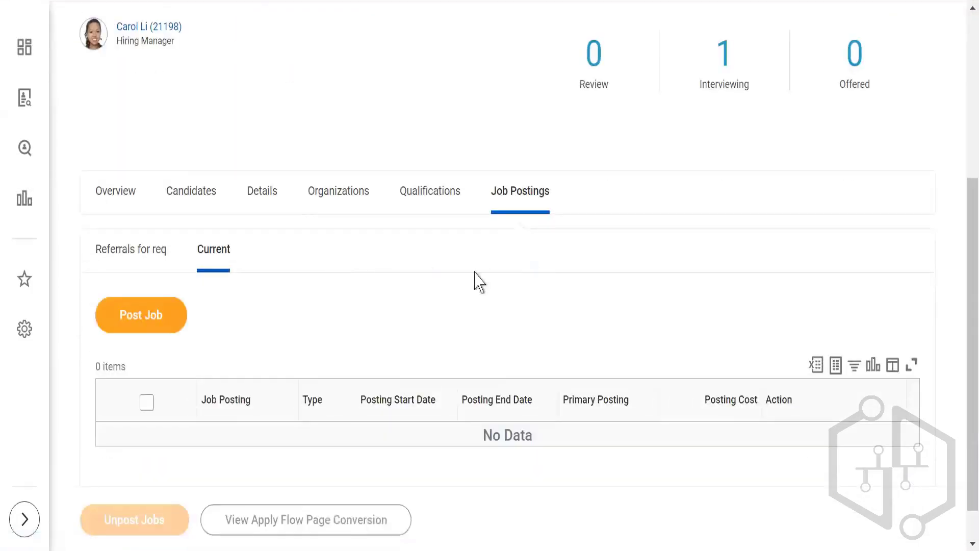
# Open the Post Job form for the requisition, browse the Internal job posting sites and close the form without posting.
pyautogui.click(147, 327)
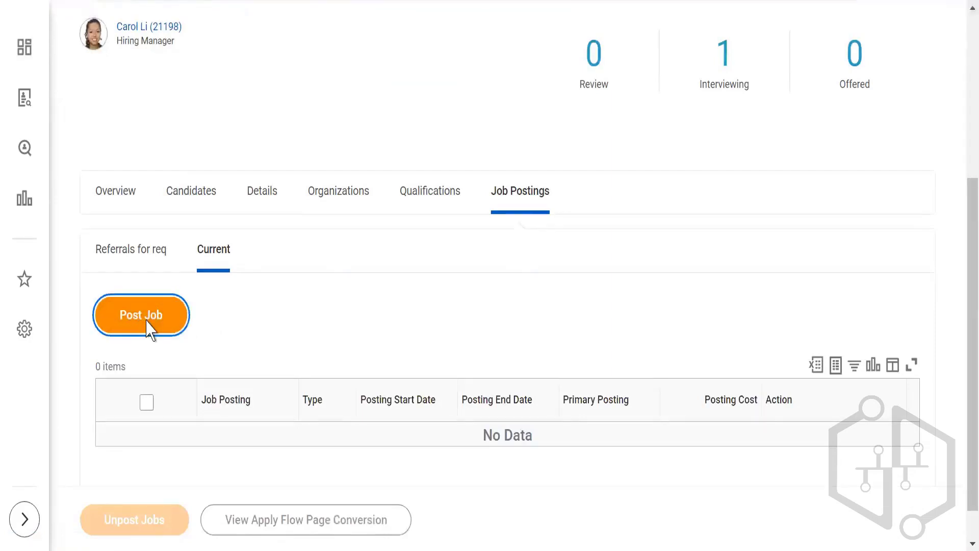
pyautogui.click(323, 202)
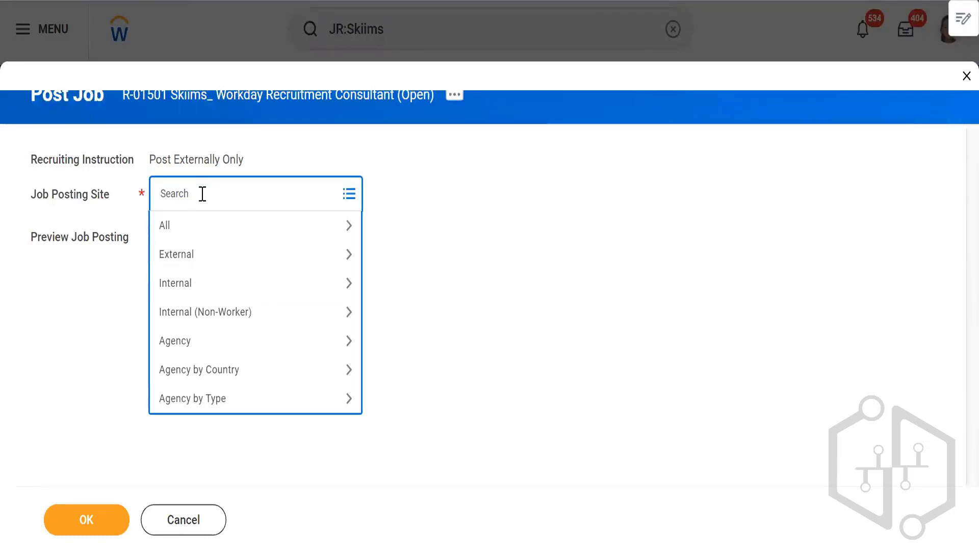
pyautogui.click(197, 289)
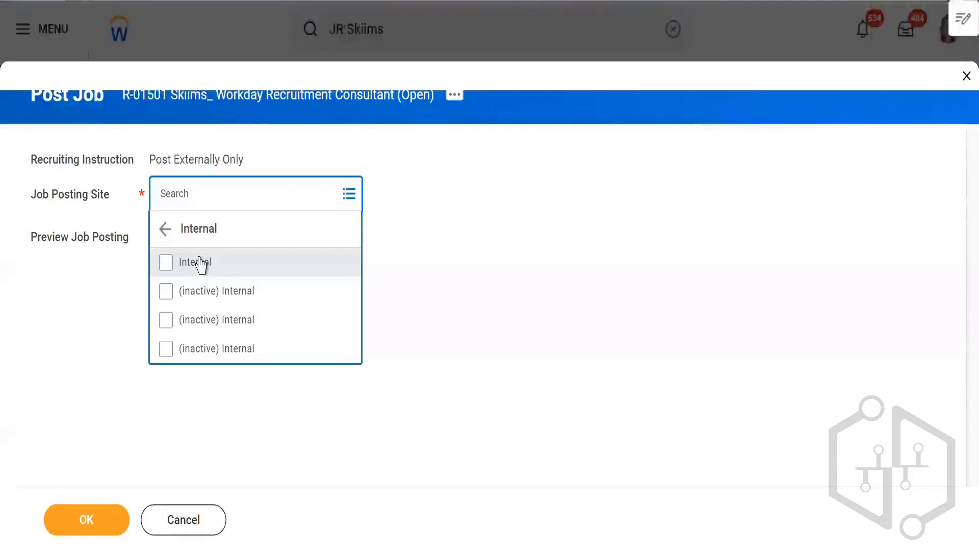
pyautogui.click(165, 229)
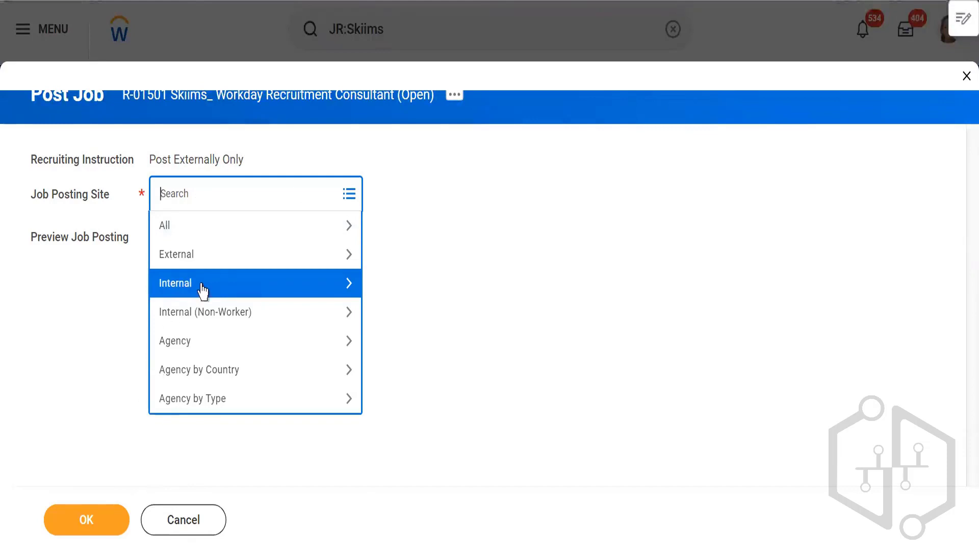
pyautogui.click(962, 77)
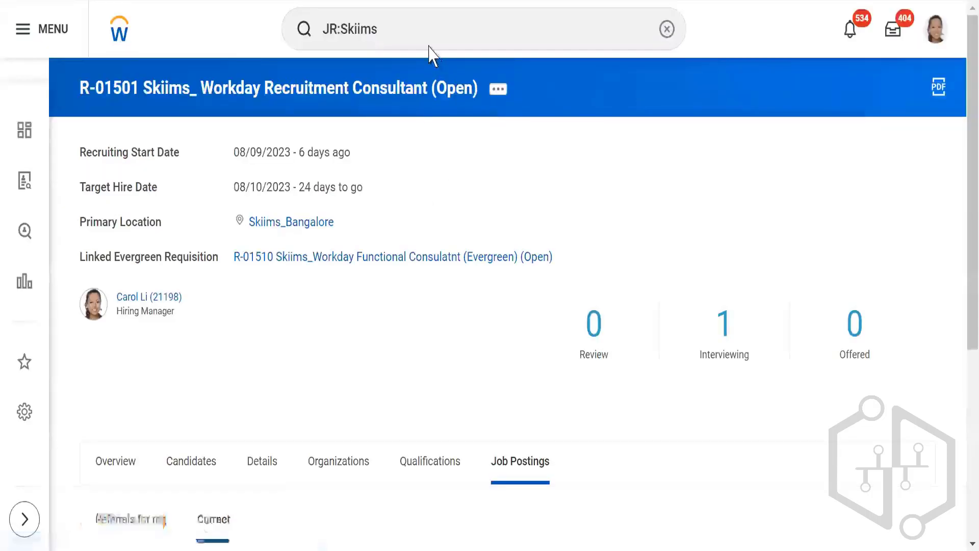
# Search for "find jobs" and open the Find Jobs report.
pyautogui.moveTo(445, 32); pyautogui.dragTo(281, 25)
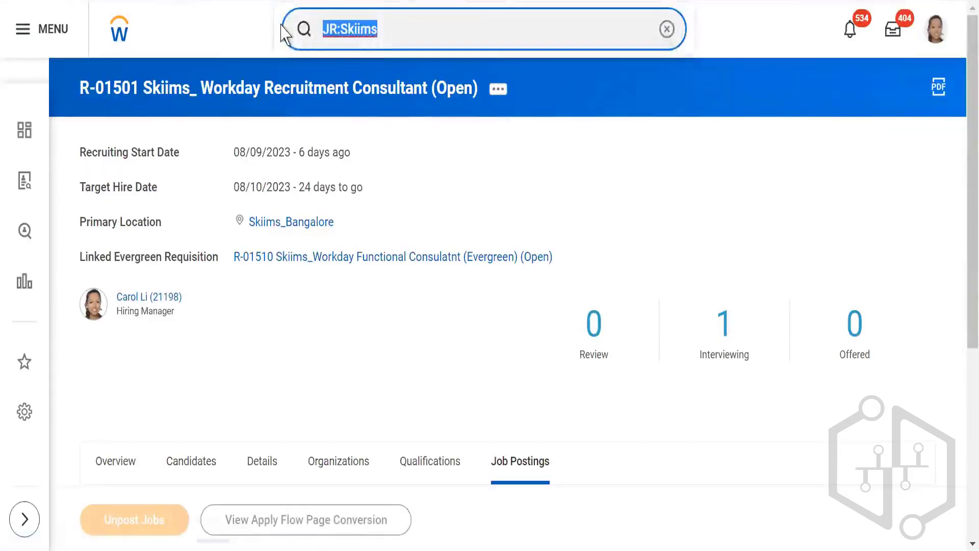
pyautogui.write('find')
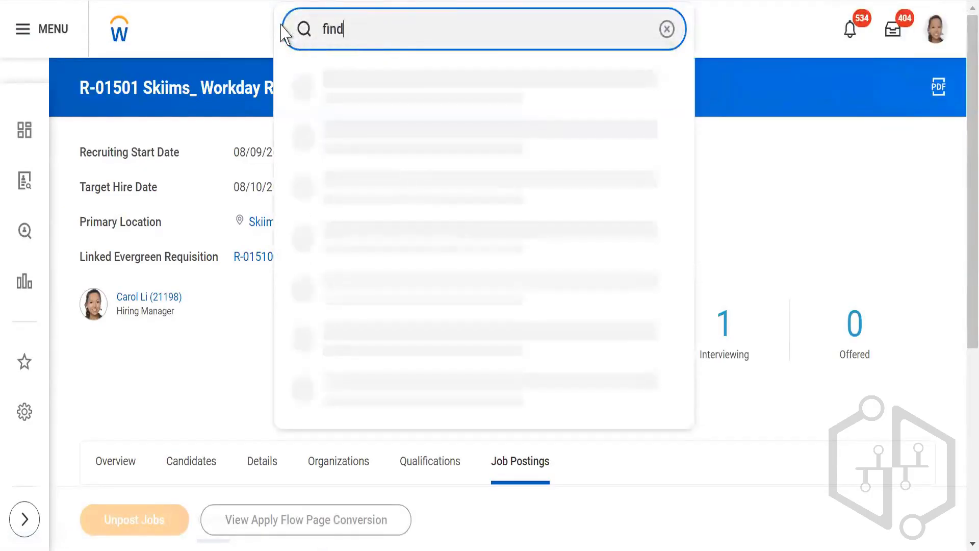
pyautogui.write(' jo')
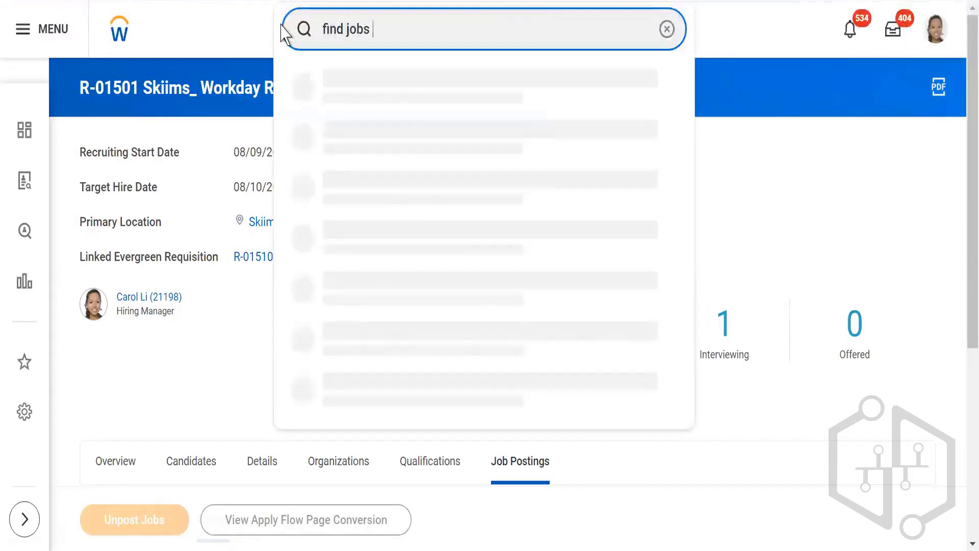
pyautogui.write('bs')
pyautogui.click(356, 94)
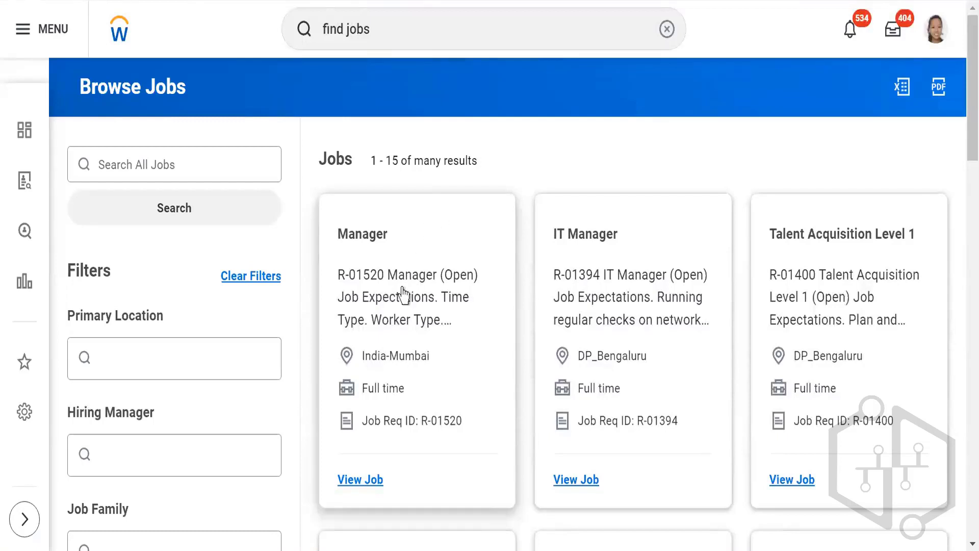
# Open the Manager job posting for India-Mumbai and review its description, job details, hiring team and sharing options.
pyautogui.click(404, 284)
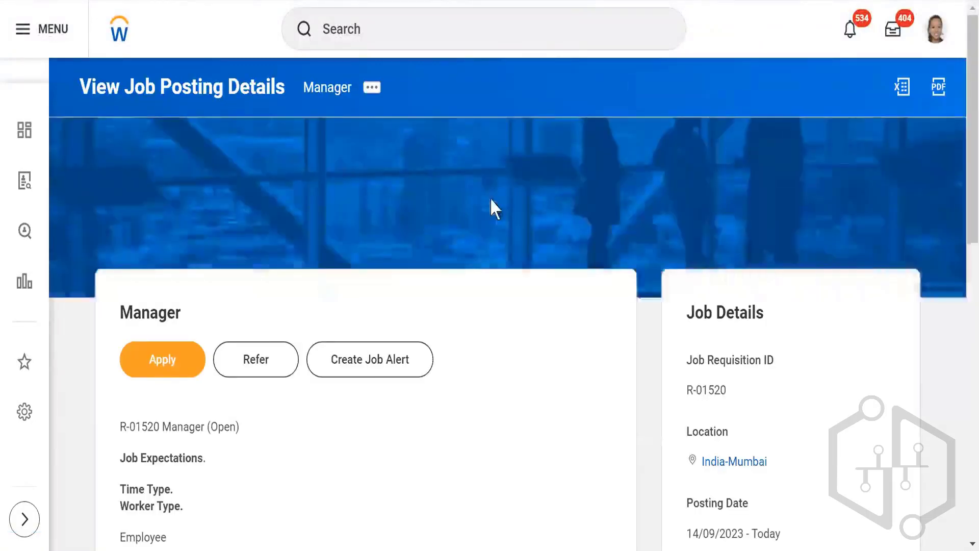
pyautogui.scroll(-2, 490, 208)
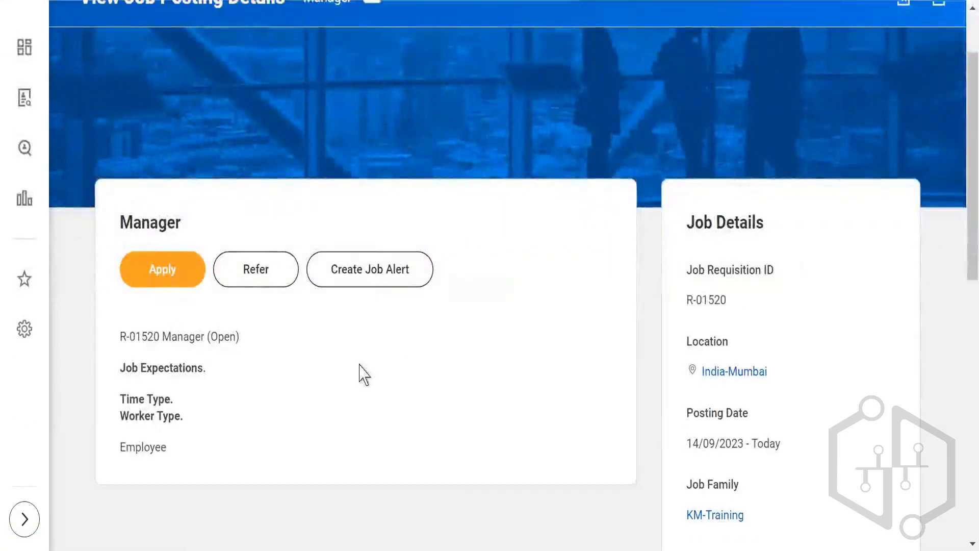
pyautogui.scroll(2, 431, 267)
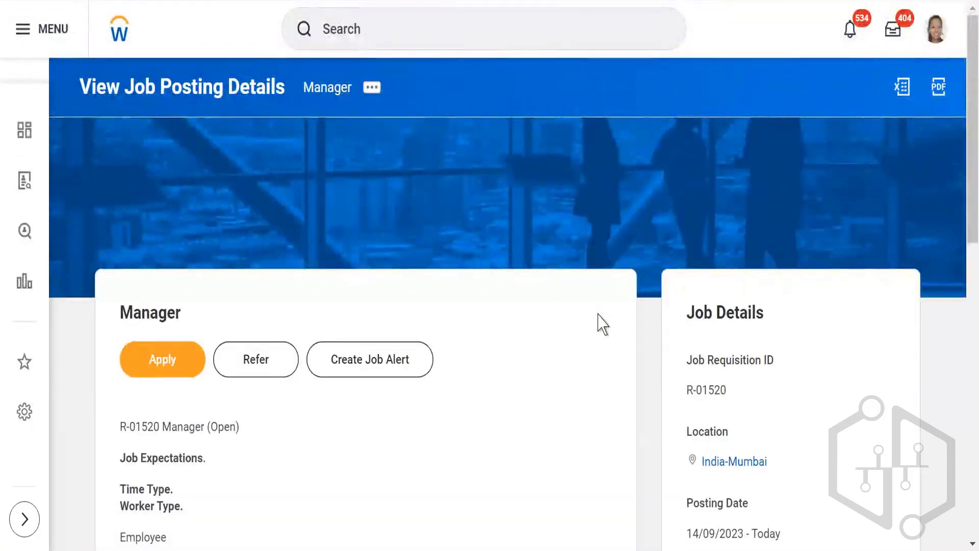
pyautogui.scroll(-4, 749, 389)
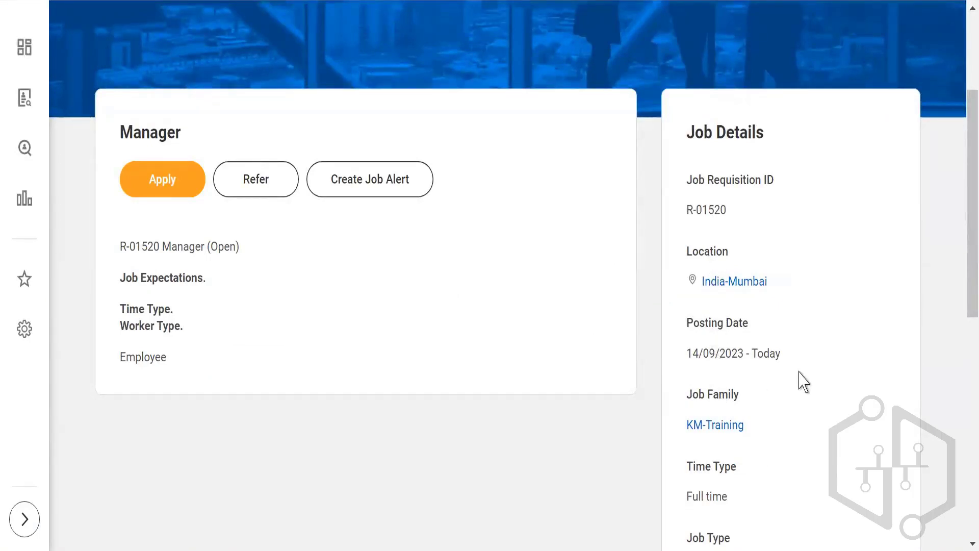
pyautogui.scroll(-2, 790, 385)
pyautogui.scroll(-2, 760, 360)
pyautogui.scroll(-2, 760, 354)
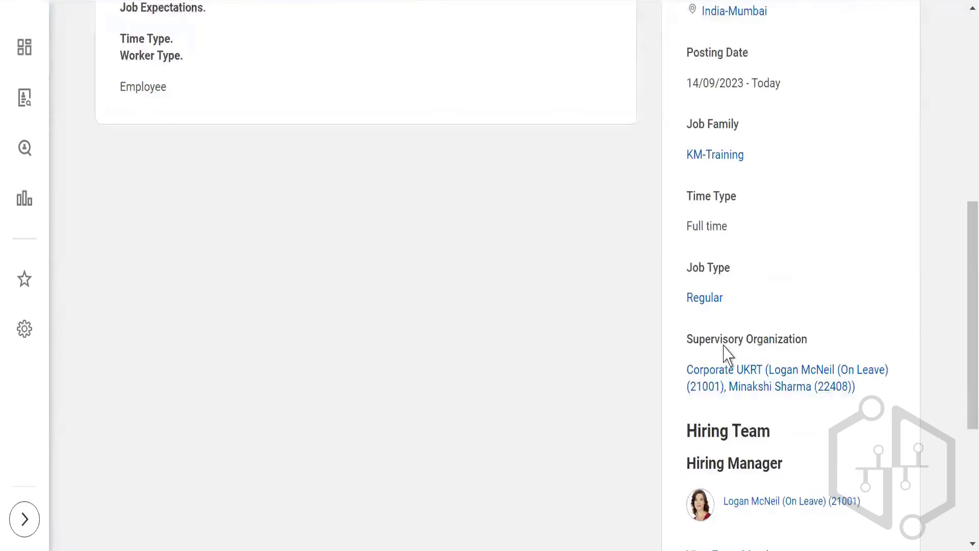
pyautogui.scroll(-4, 661, 386)
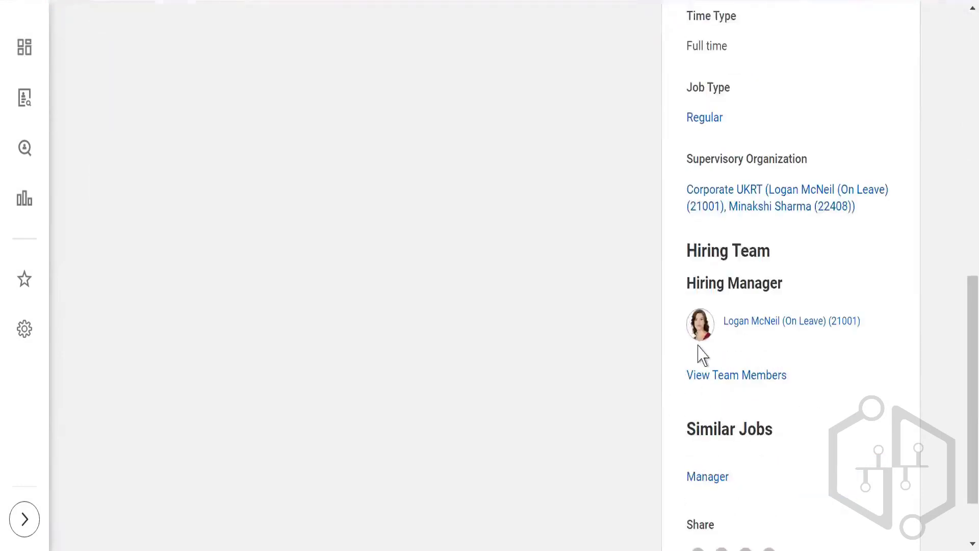
pyautogui.scroll(-2, 765, 342)
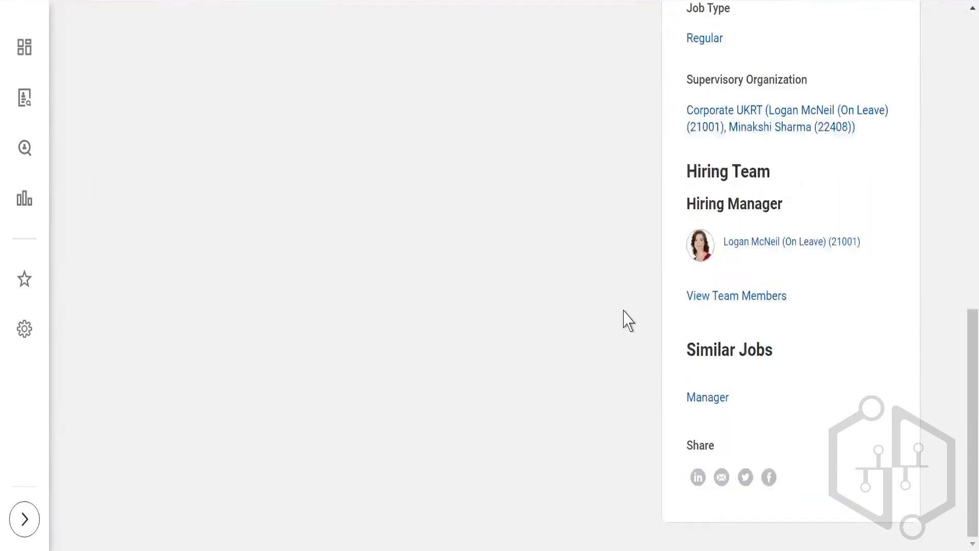
pyautogui.scroll(15, 627, 319)
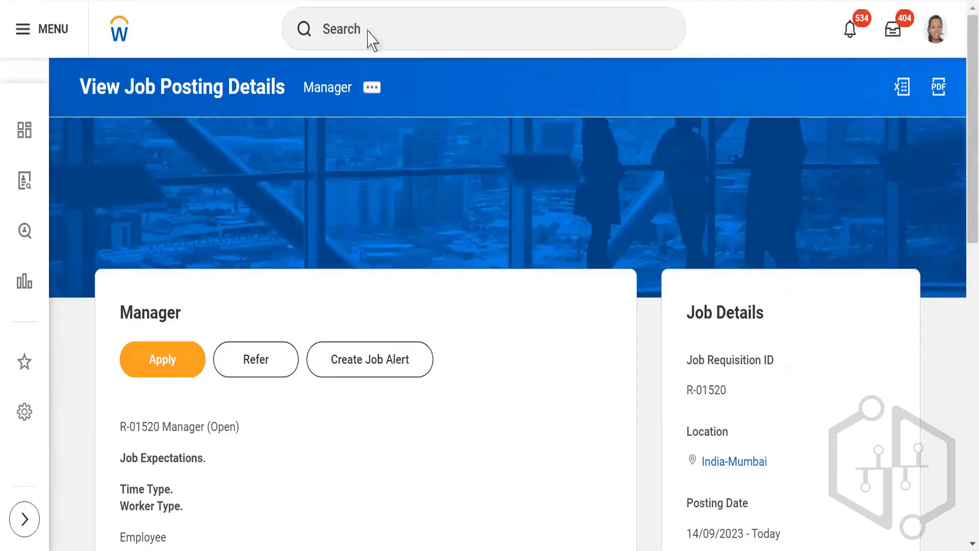
# Search for the posting's hiring manager by first name and open that worker's profile.
pyautogui.click(363, 29)
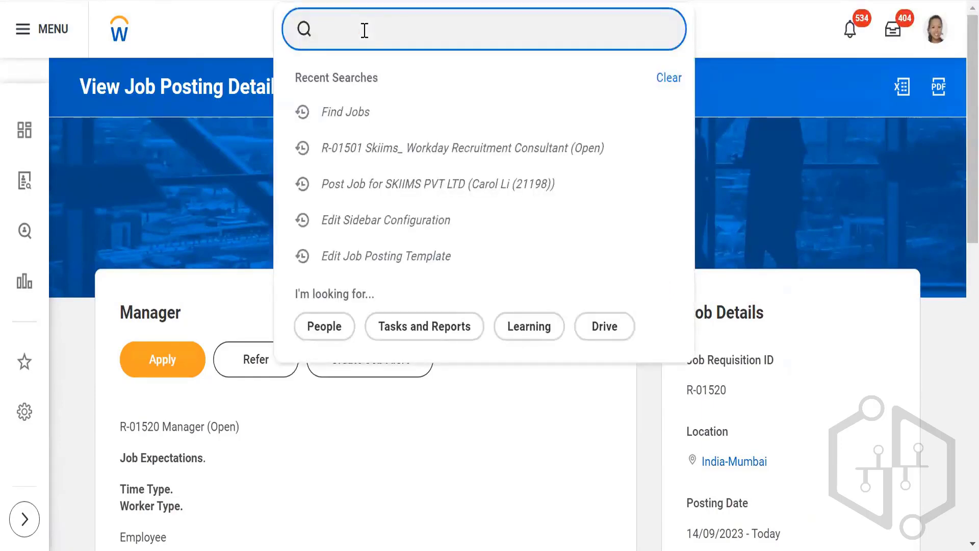
pyautogui.write('logan')
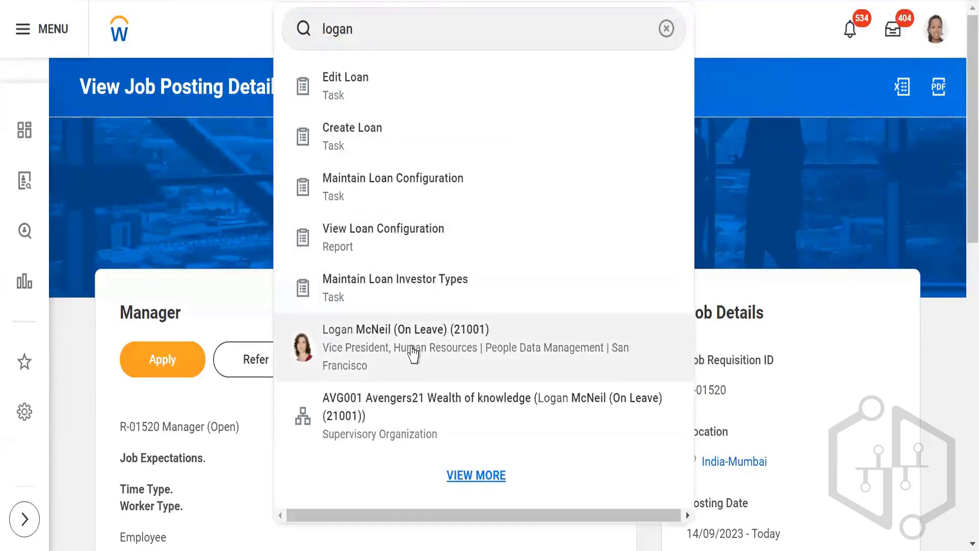
pyautogui.click(412, 350)
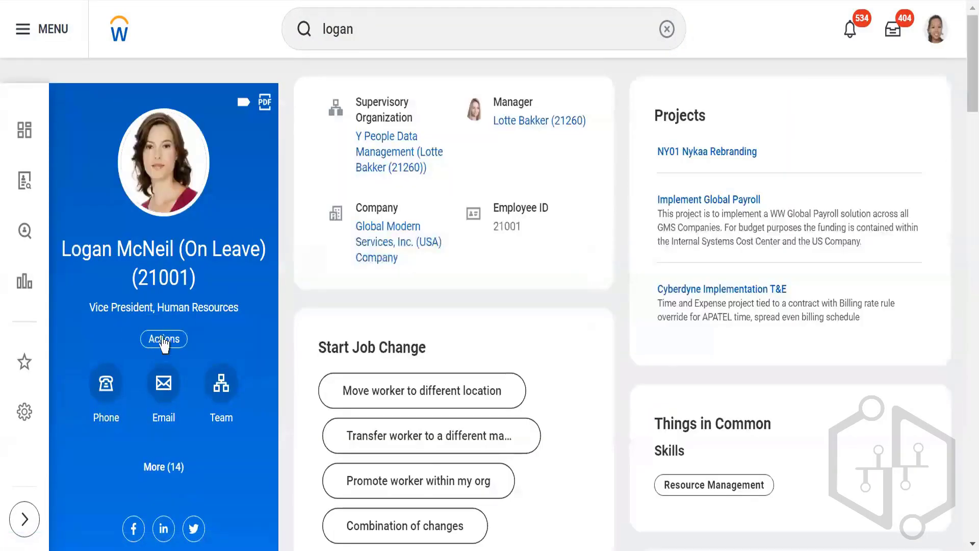
pyautogui.click(164, 340)
# Leave the worker profile and return to the Find Jobs report by searching for "find jobs".
pyautogui.click(392, 31)
pyautogui.doubleClick(326, 29)
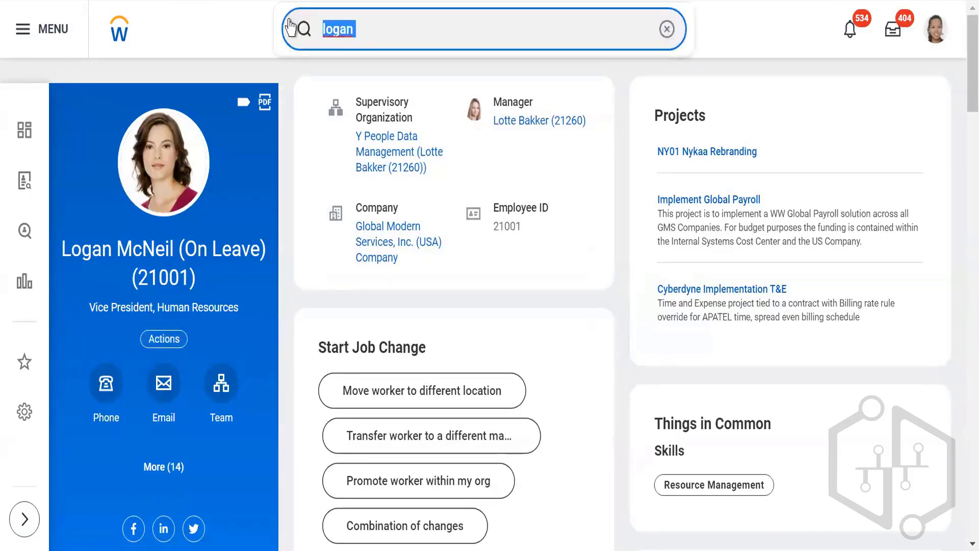
pyautogui.write('find ')
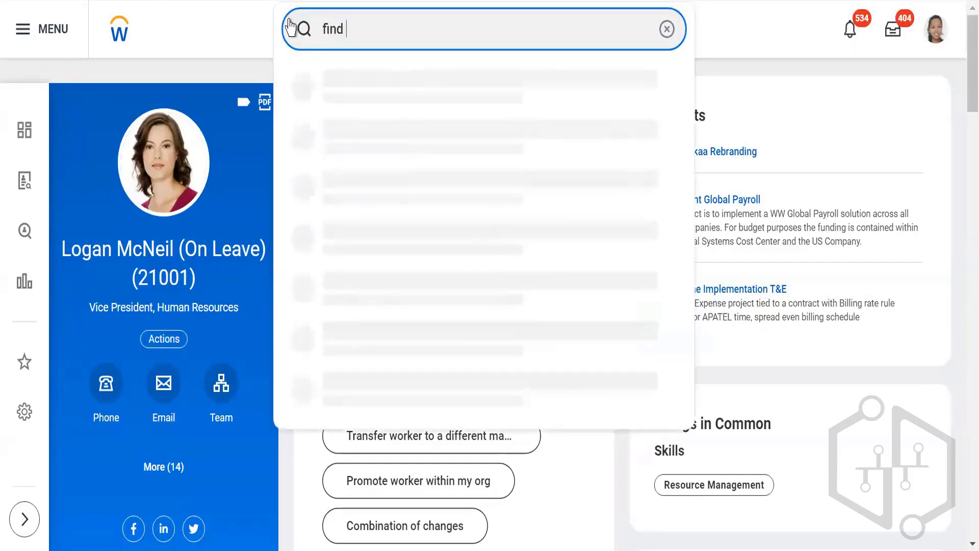
pyautogui.write('jobs')
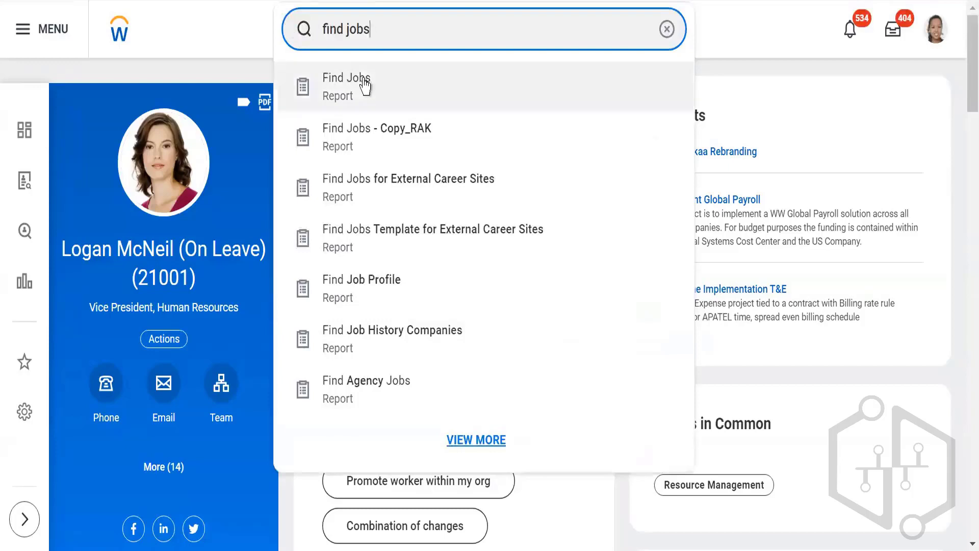
pyautogui.click(365, 86)
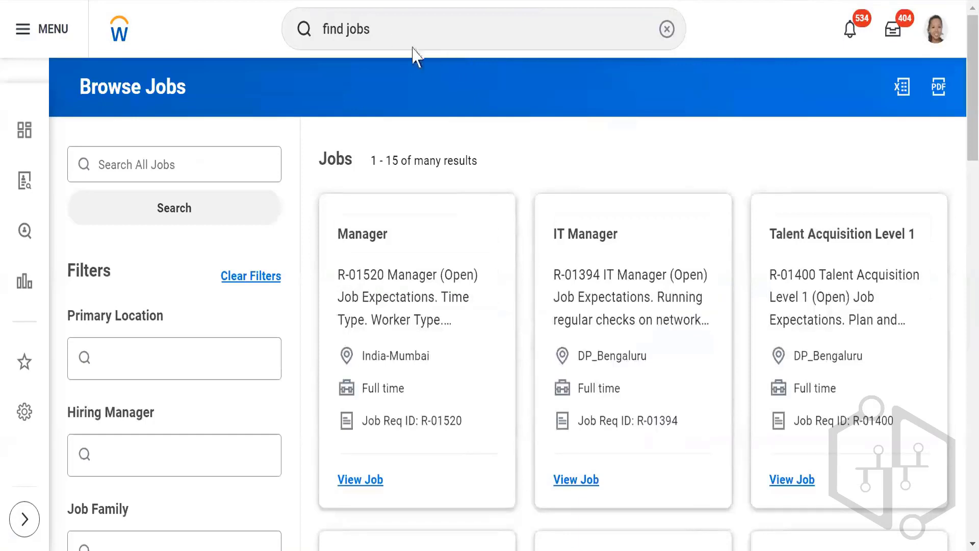
# Search for "start proxy" and open the Start Proxy task.
pyautogui.click(295, 29)
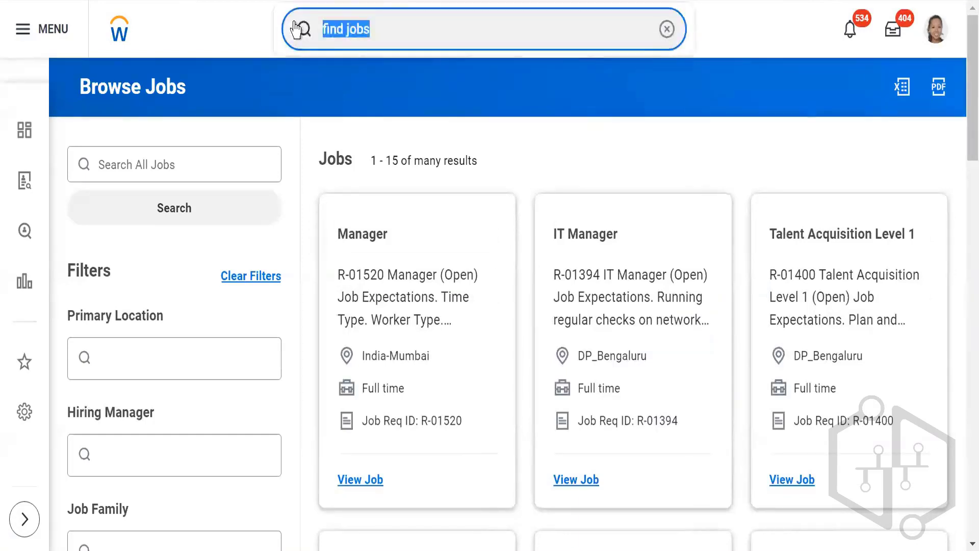
pyautogui.write('tsart')
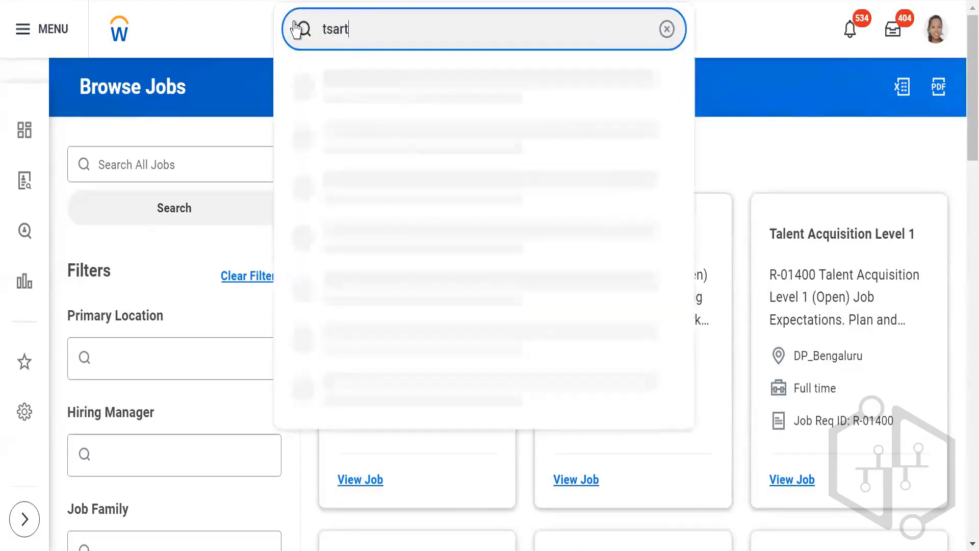
pyautogui.press('BackSpace')
pyautogui.press('BackSpace')
pyautogui.press('BackSpace')
pyautogui.press('BackSpace')
pyautogui.write('s')
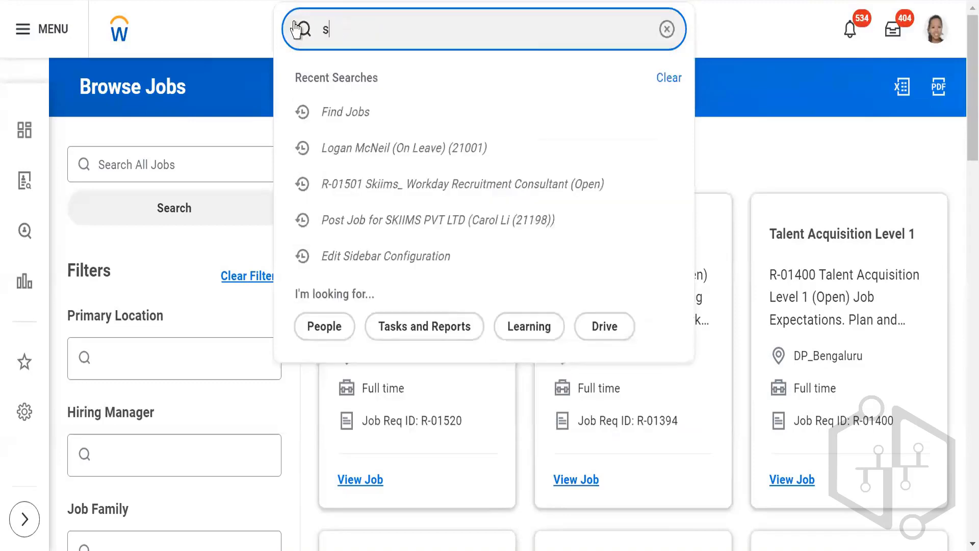
pyautogui.write('tart p')
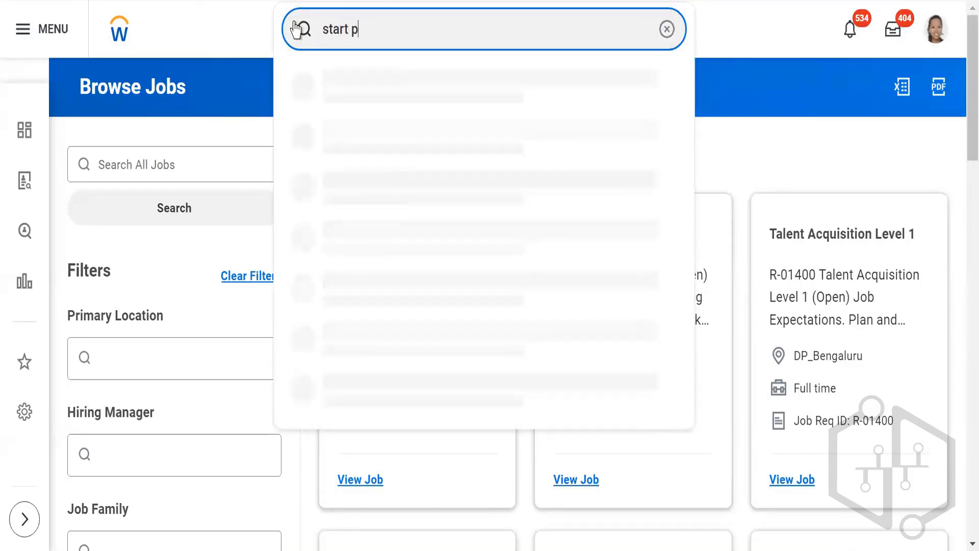
pyautogui.write('roxy')
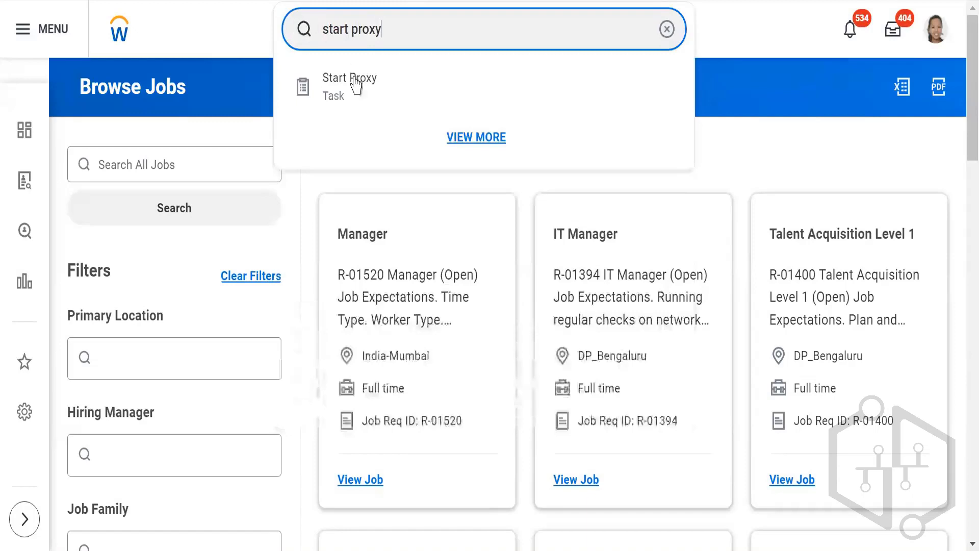
pyautogui.click(355, 83)
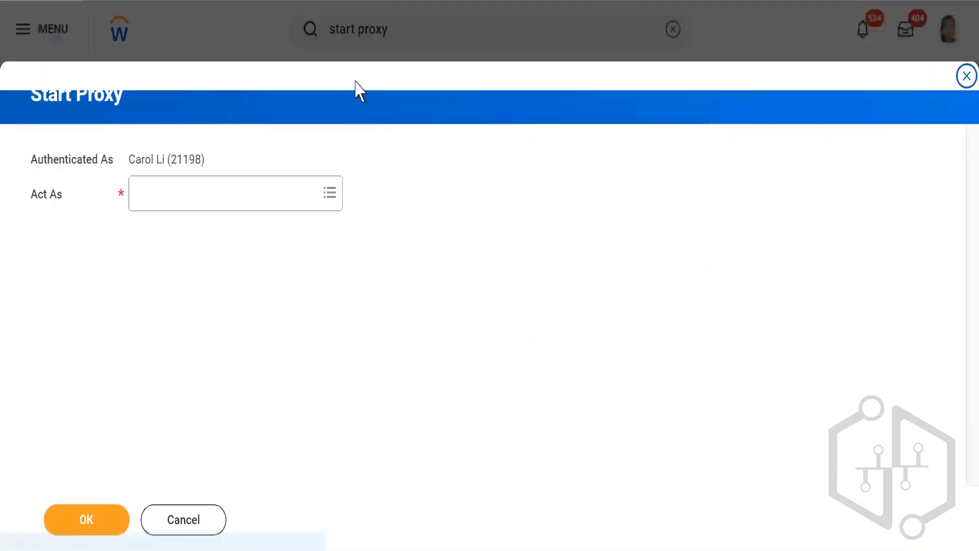
# Choose the hiring manager of the Manager posting as the worker to act as and start the proxy session.
pyautogui.click(231, 206)
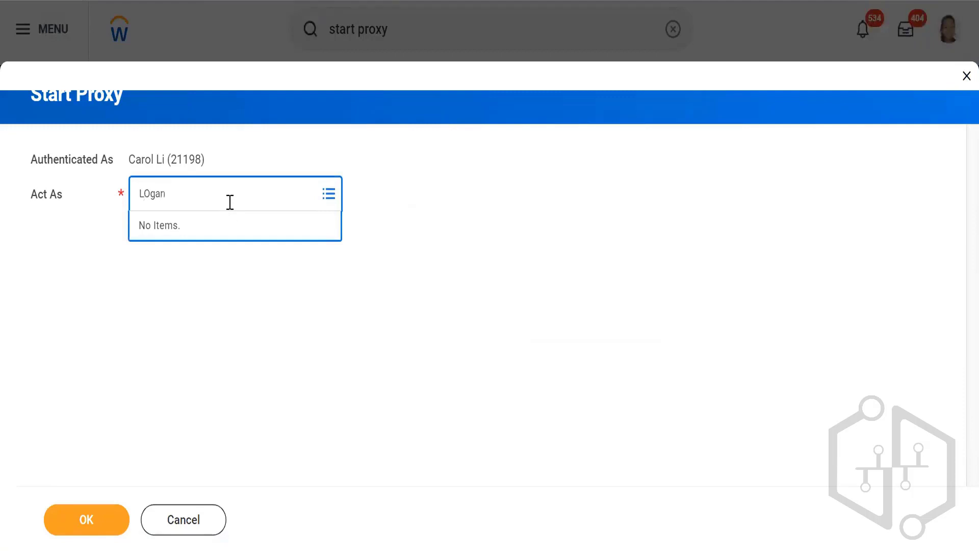
pyautogui.write('LOgan')
pyautogui.press('Return')
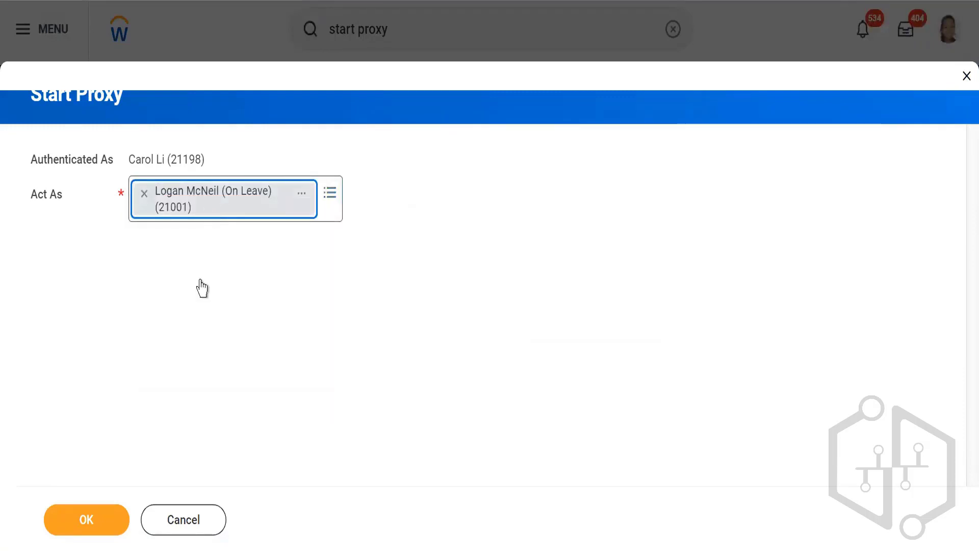
pyautogui.click(83, 525)
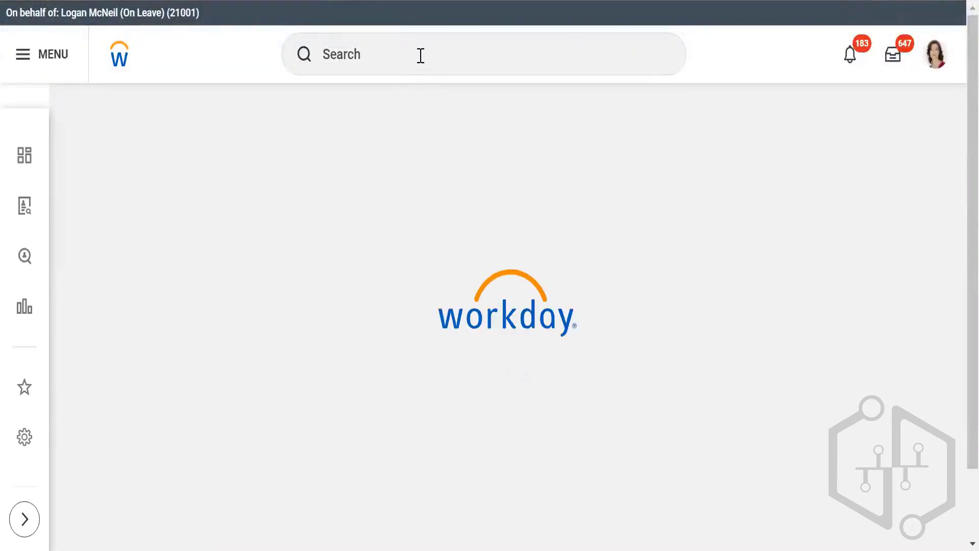
# Search for "find jobs" in the proxy session, open the Find Jobs report and open the Manager job posting.
pyautogui.click(420, 55)
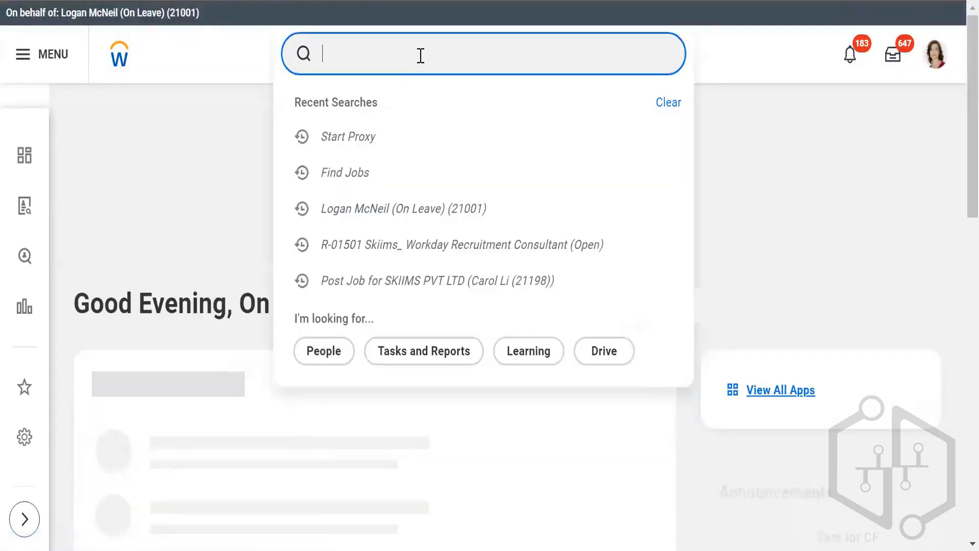
pyautogui.write('find jobs')
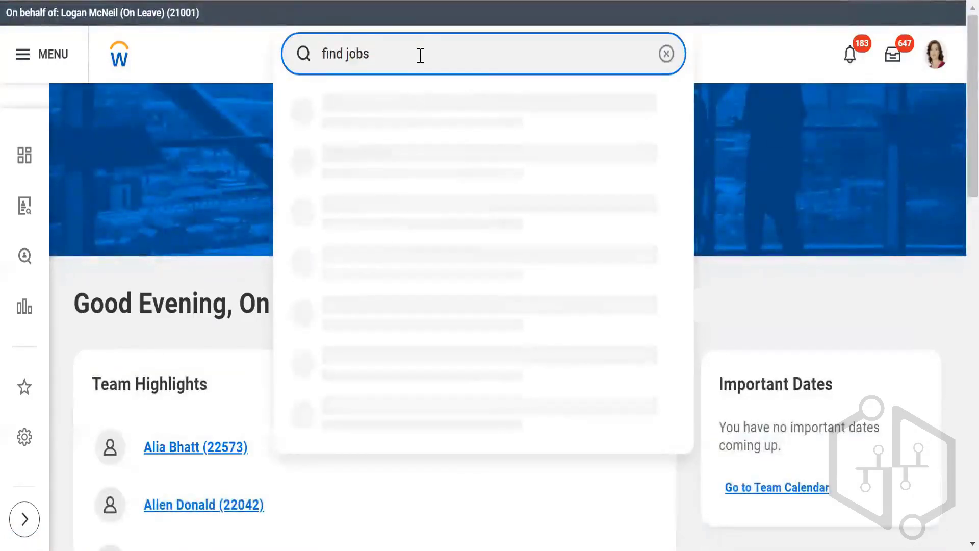
pyautogui.click(355, 123)
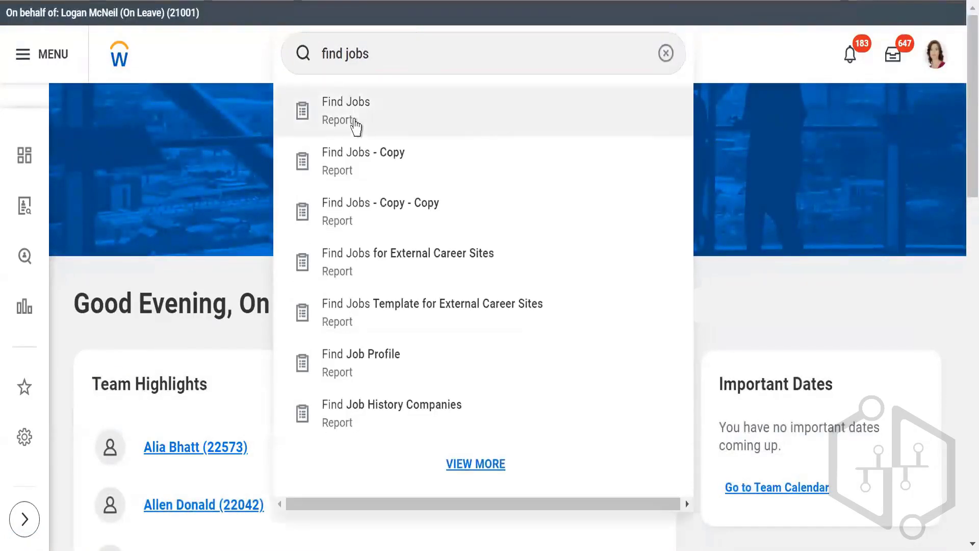
pyautogui.click(355, 122)
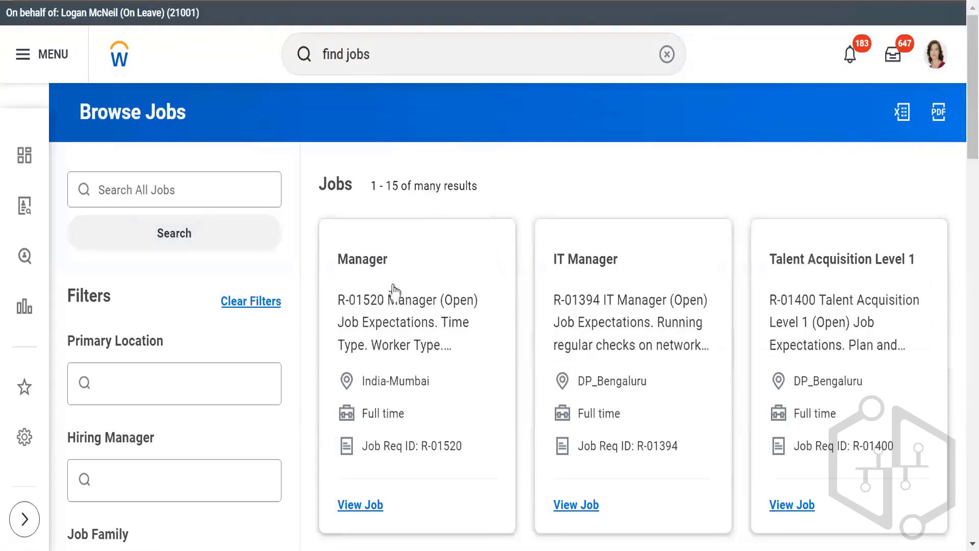
pyautogui.click(370, 262)
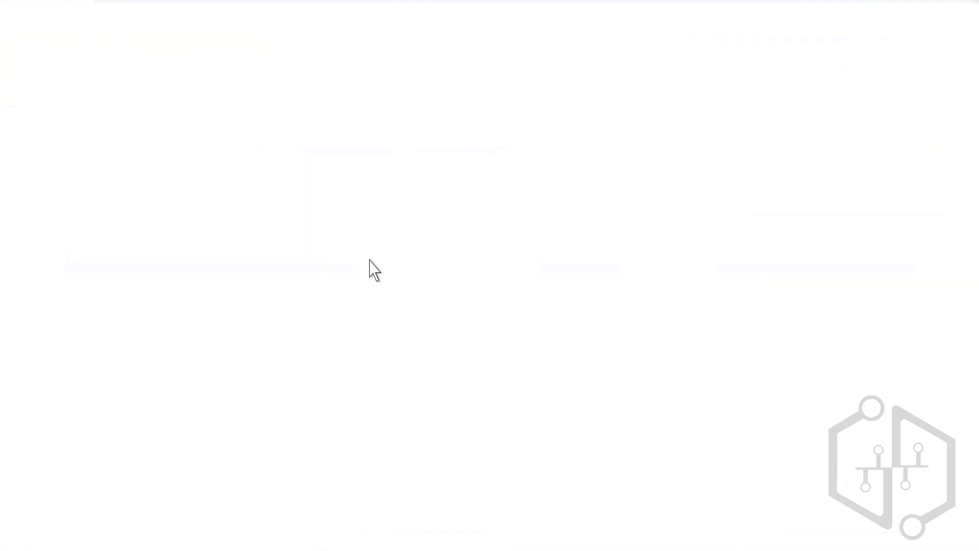